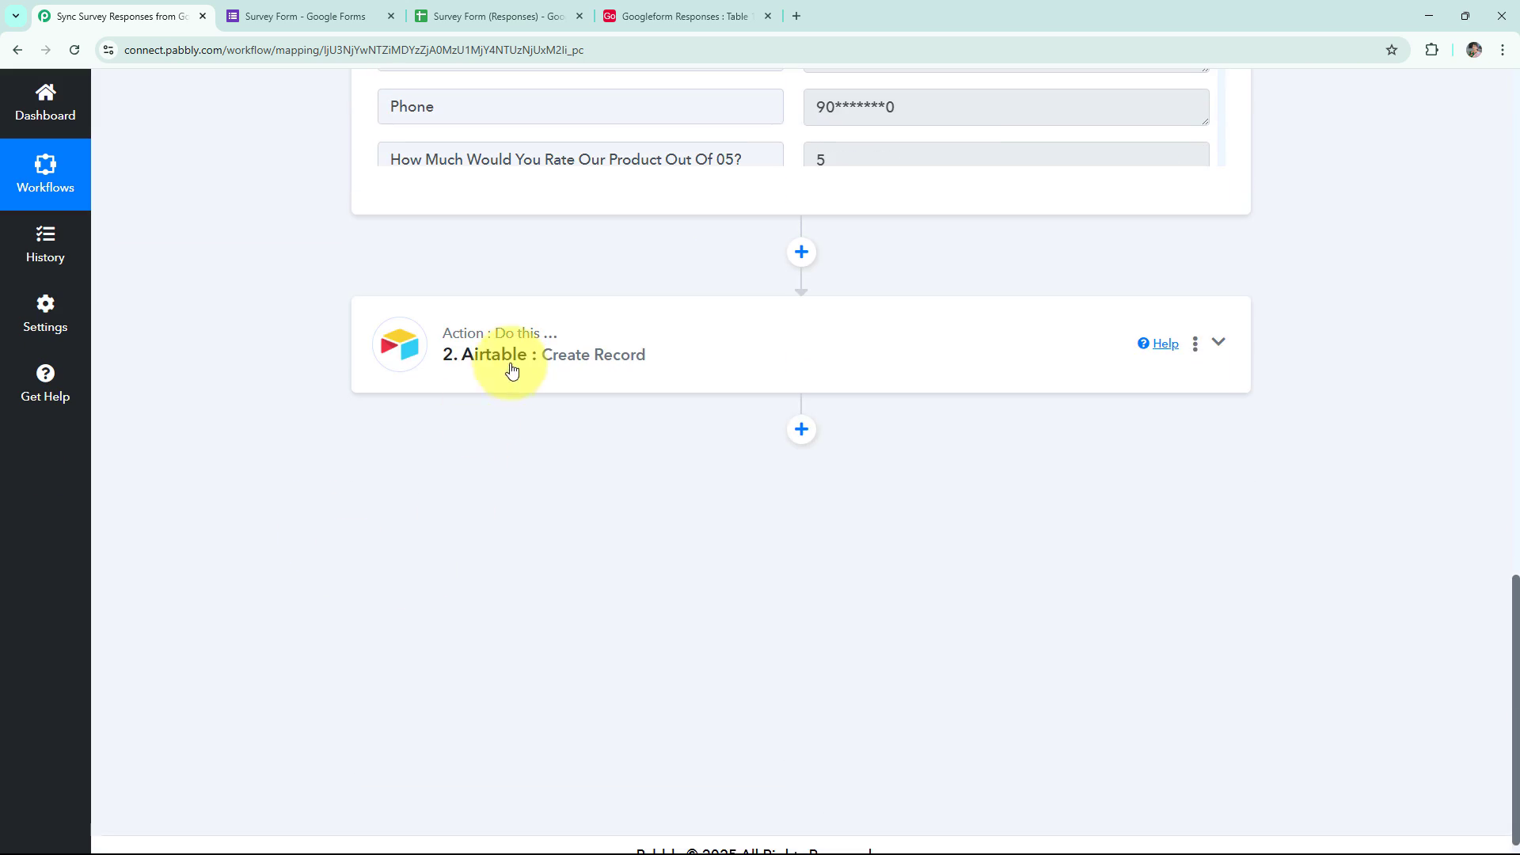
Expand the Airtable Create Record action to review its settings, then collapse it again.
{"action": "left_click", "coordinate": [509, 360]}
{"action": "scroll", "coordinate": [262, 514], "scroll_direction": "up", "scroll_amount": 20}
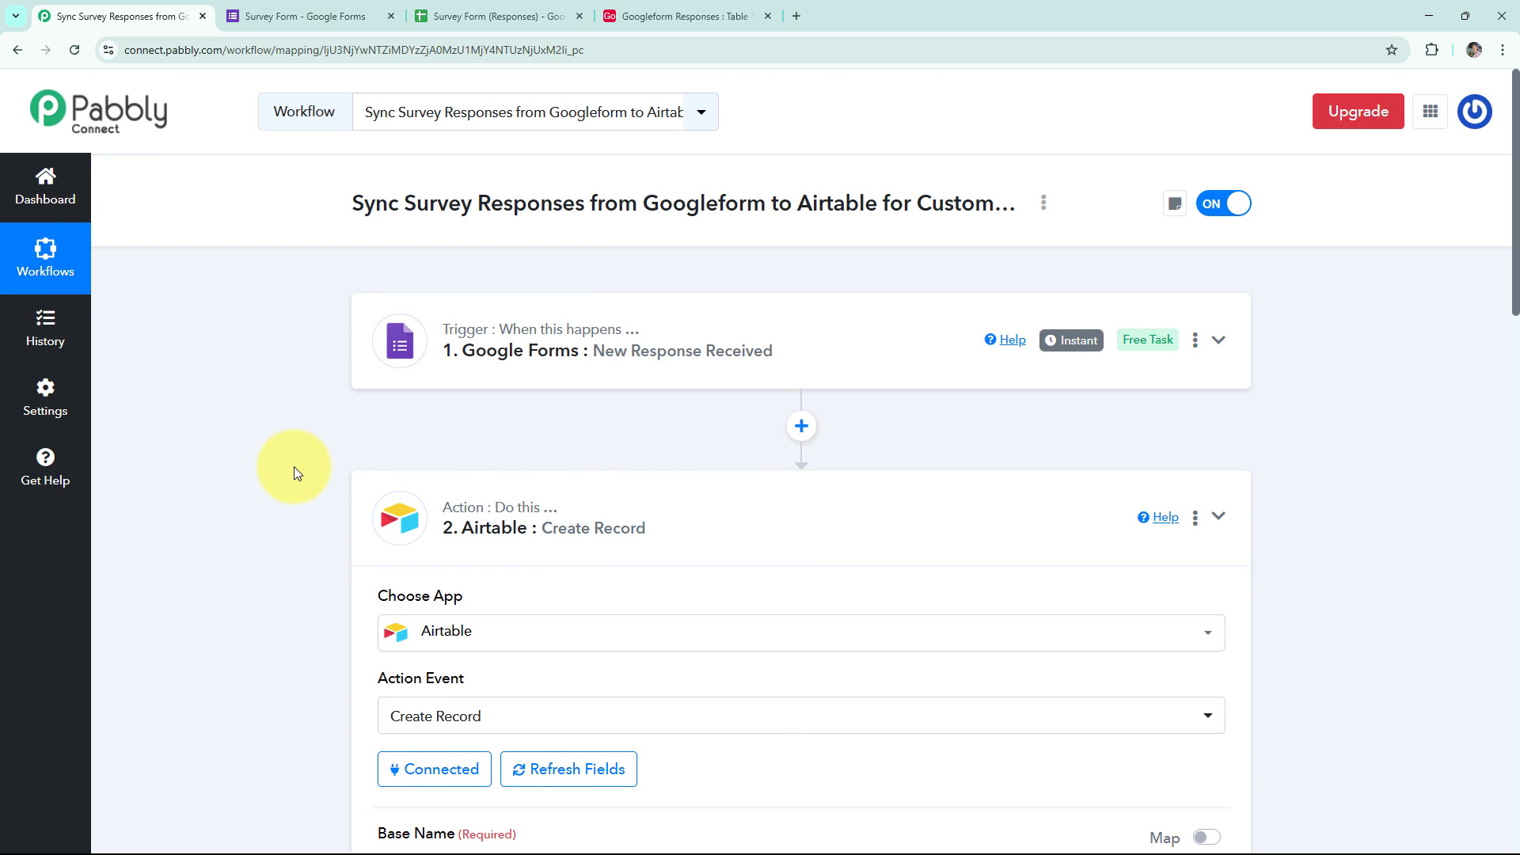
{"action": "left_click", "coordinate": [386, 501]}
Copy the Survey Form's responder link and open the live form in a new tab.
{"action": "left_click", "coordinate": [282, 23]}
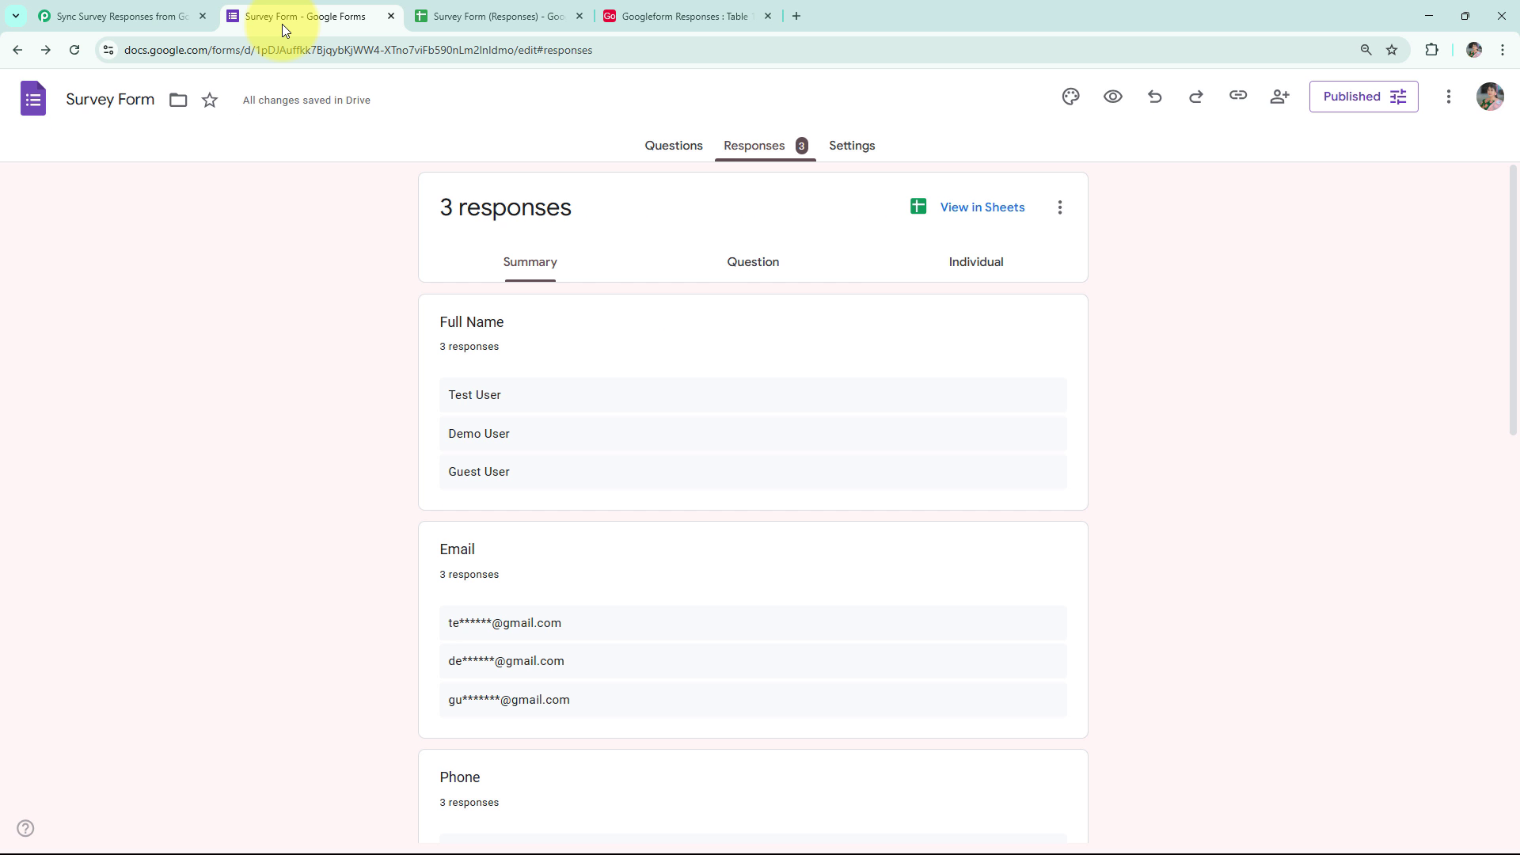
{"action": "left_click", "coordinate": [675, 149]}
{"action": "scroll", "coordinate": [437, 627], "scroll_direction": "down", "scroll_amount": 7}
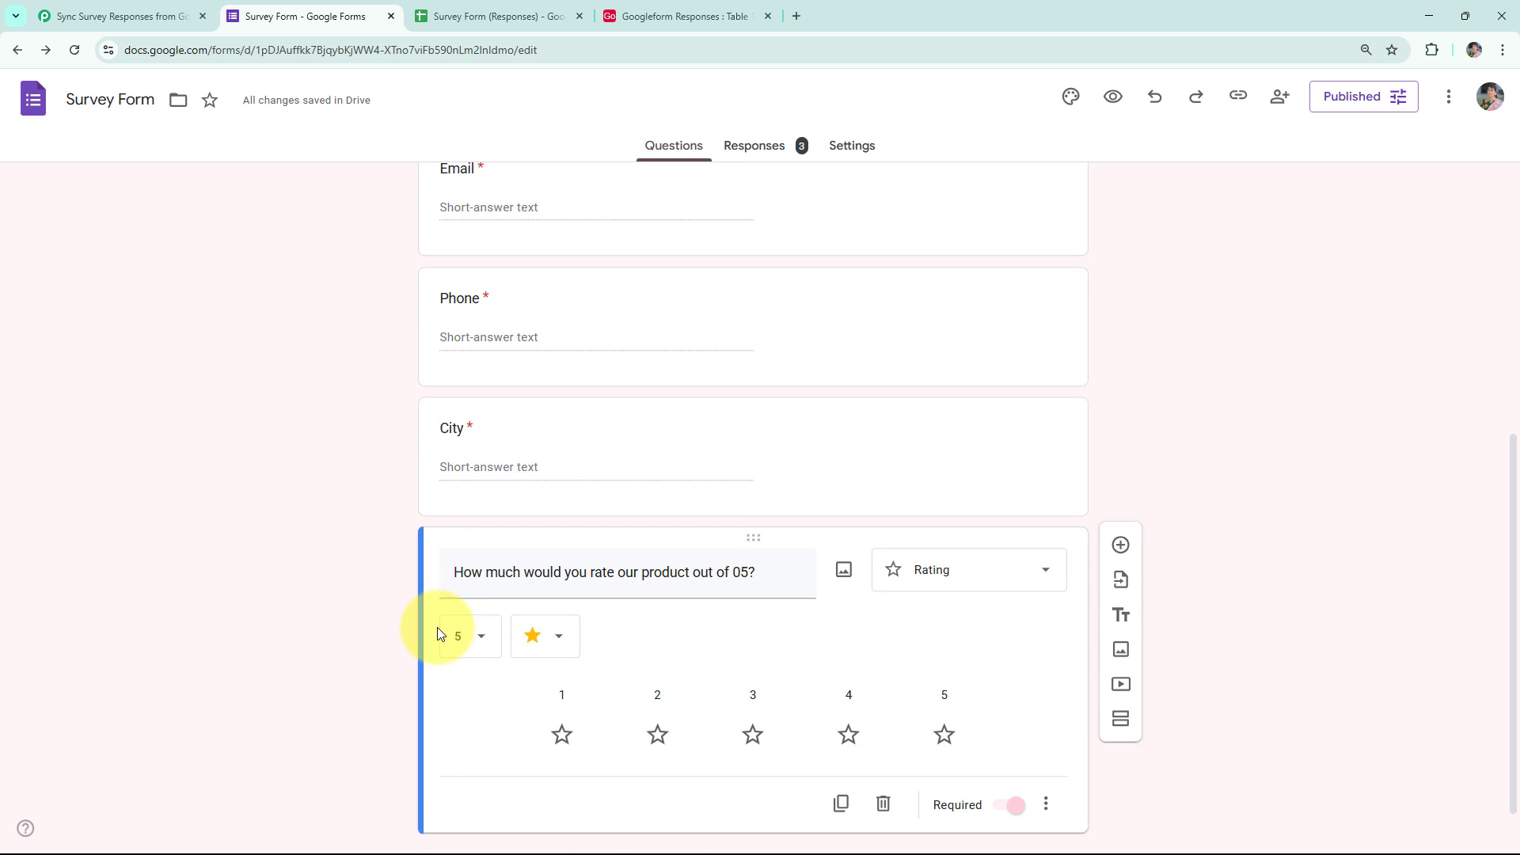
{"action": "scroll", "coordinate": [372, 547], "scroll_direction": "up", "scroll_amount": 4}
{"action": "scroll", "coordinate": [372, 538], "scroll_direction": "up", "scroll_amount": 3}
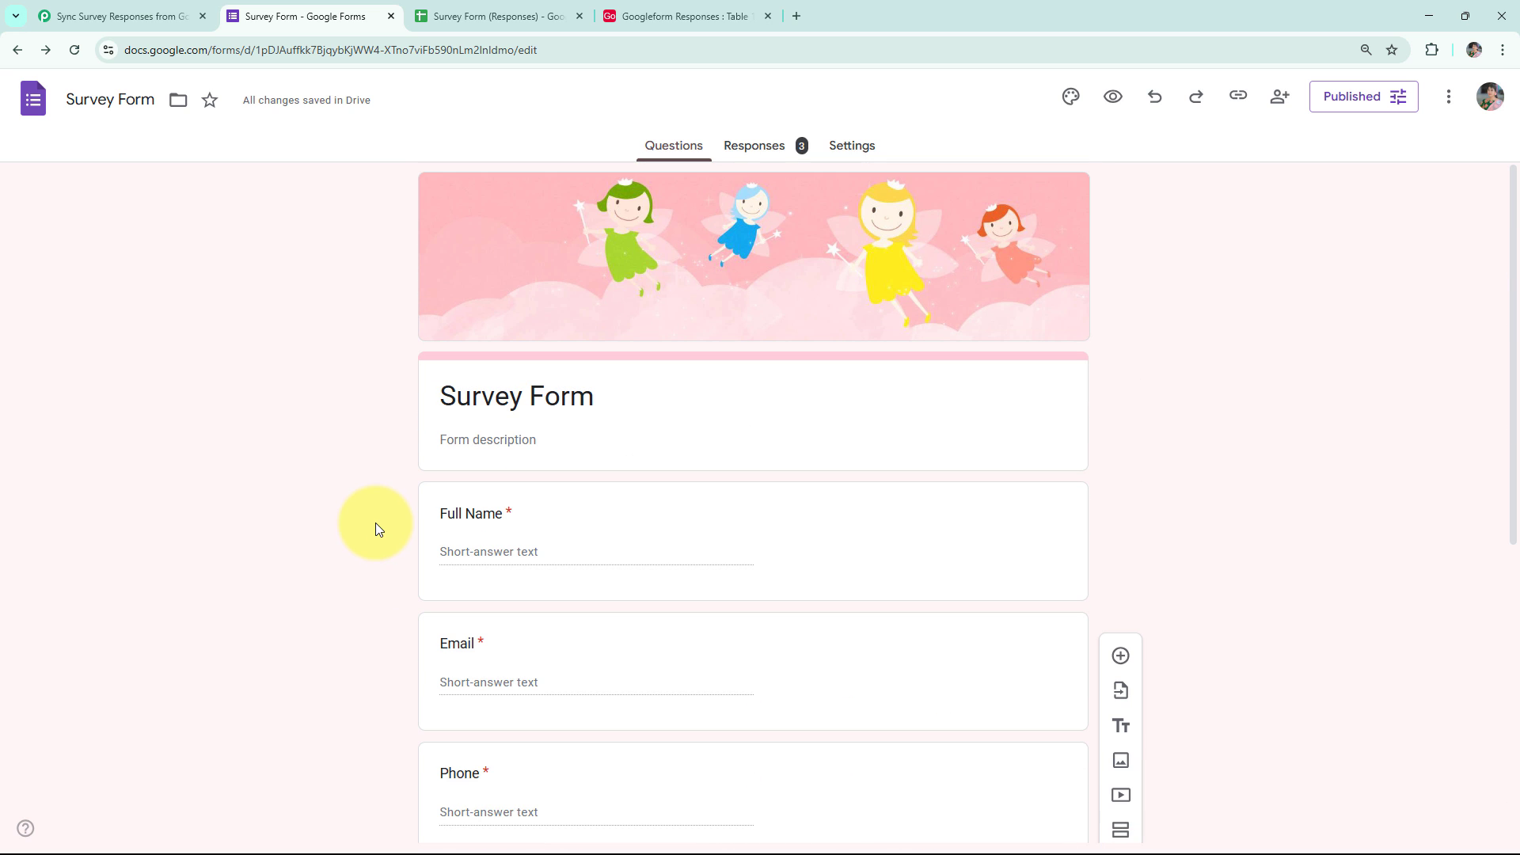
{"action": "left_click", "coordinate": [1238, 95]}
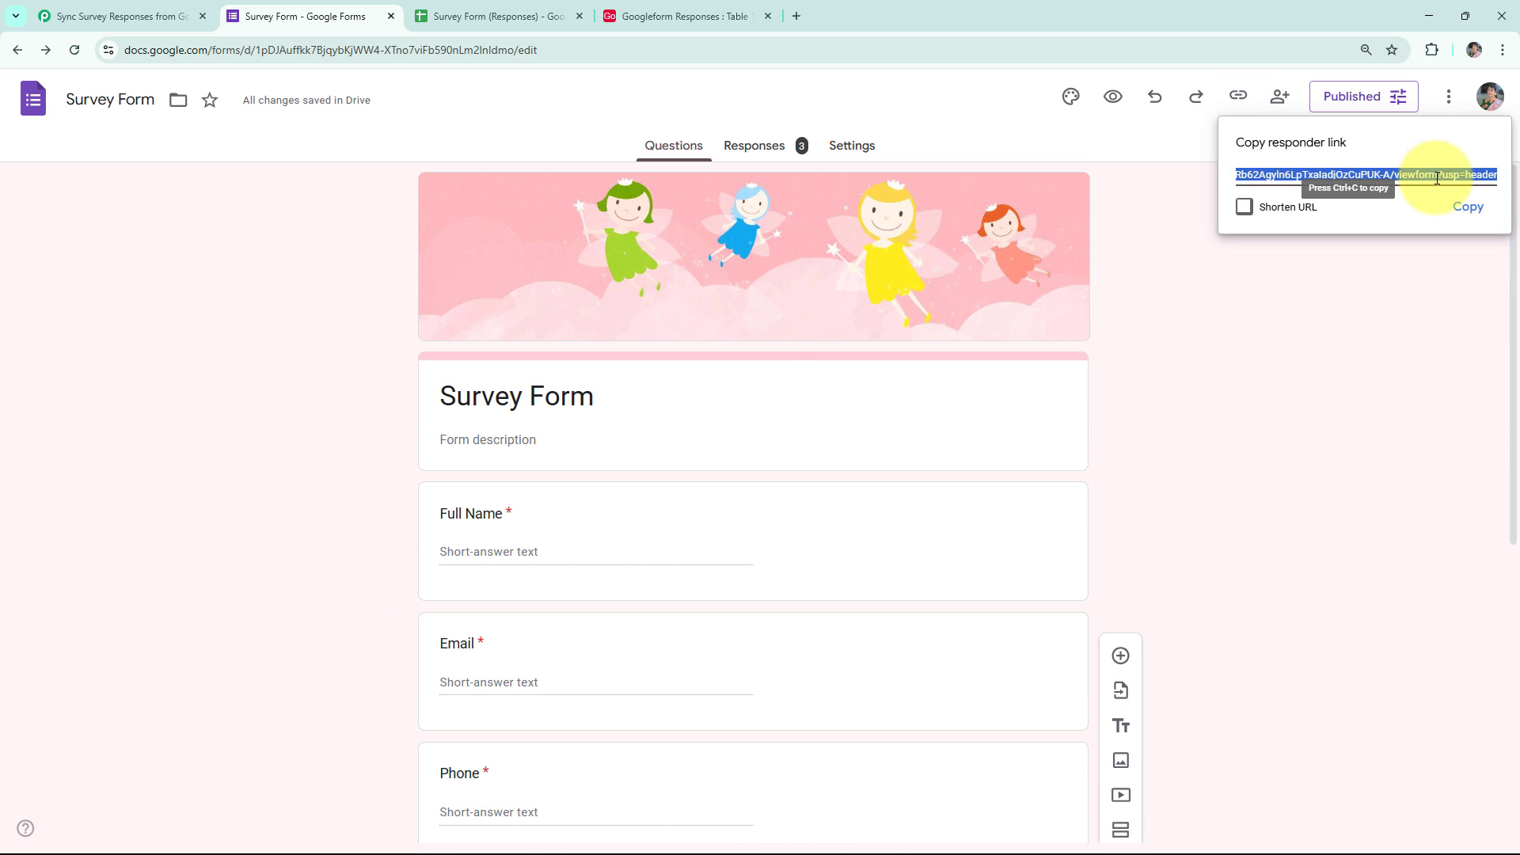
{"action": "left_click", "coordinate": [1458, 208]}
{"action": "left_click", "coordinate": [797, 16]}
{"action": "left_click", "coordinate": [754, 50]}
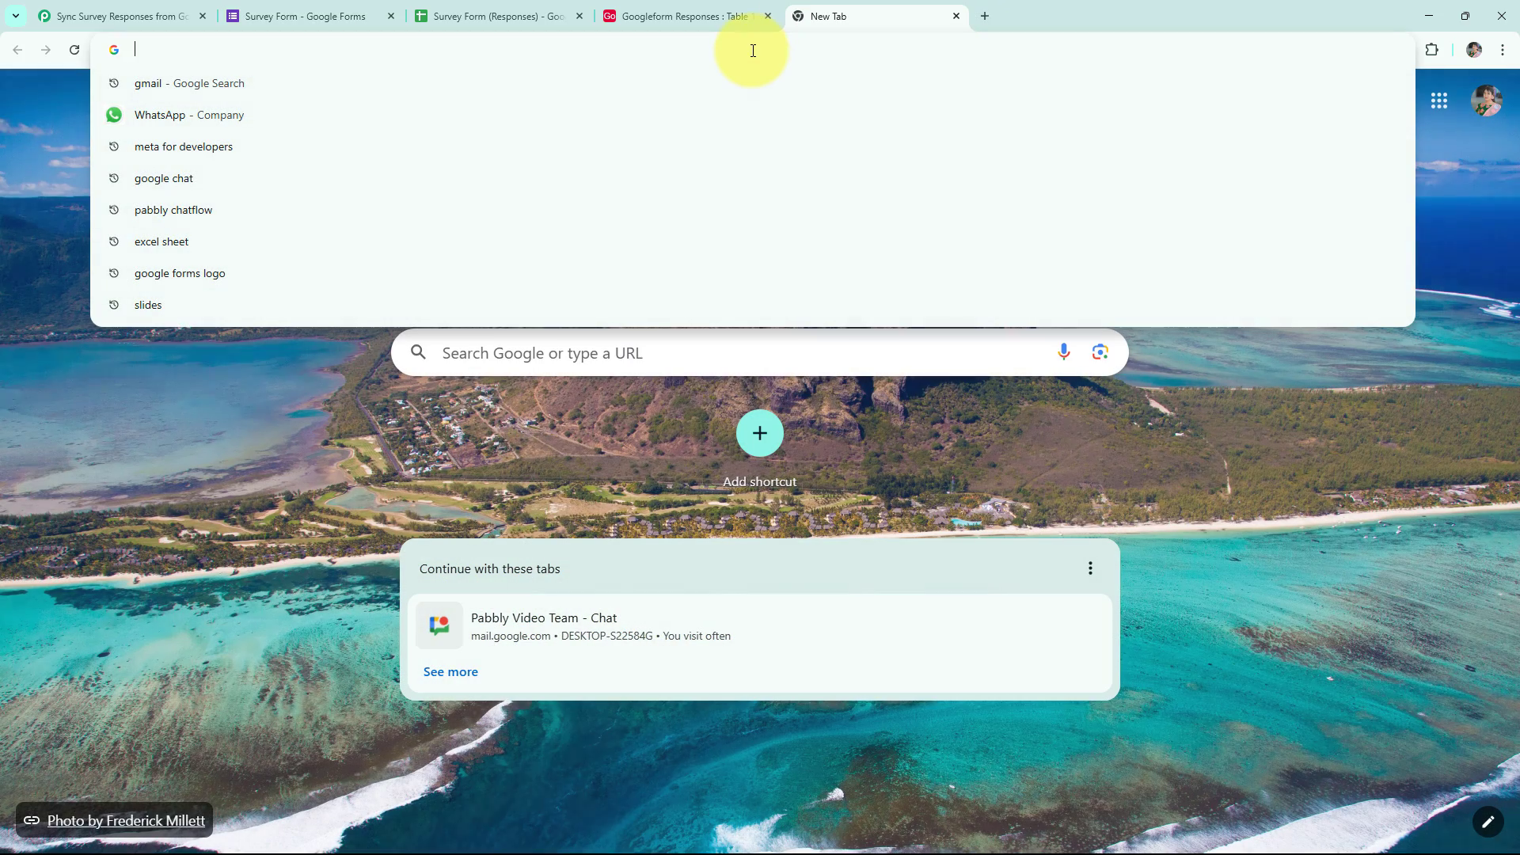
{"action": "key", "text": "ctrl+v"}
{"action": "key", "text": "Return"}
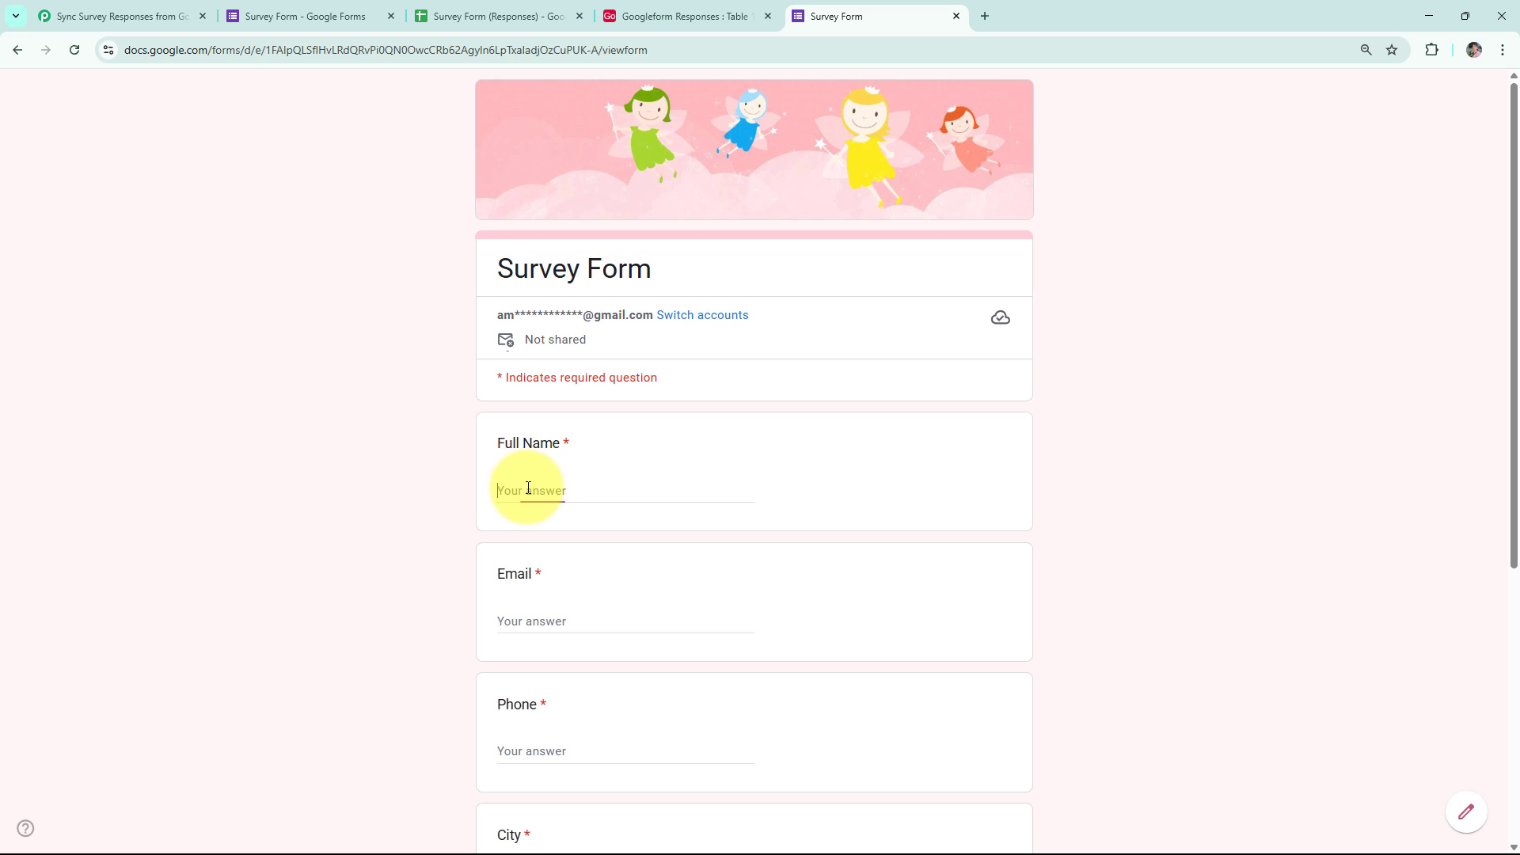
Fill in the demo respondent's full name, email, phone number and city (Bhopal).
{"action": "type", "text": "De"}
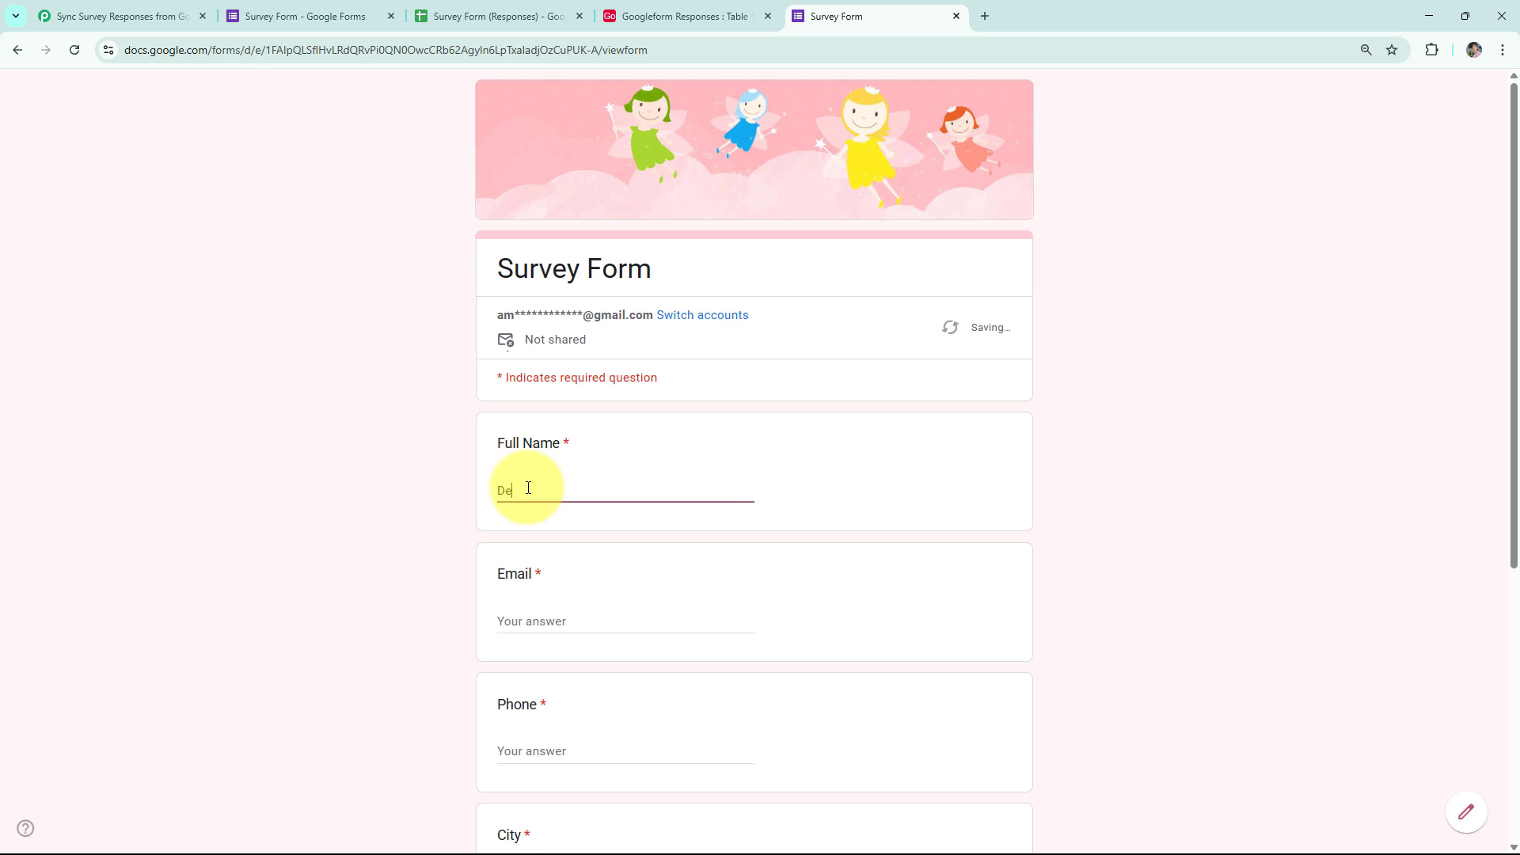
{"action": "type", "text": "mo User"}
{"action": "left_click", "coordinate": [550, 615]}
{"action": "type", "text": "de"}
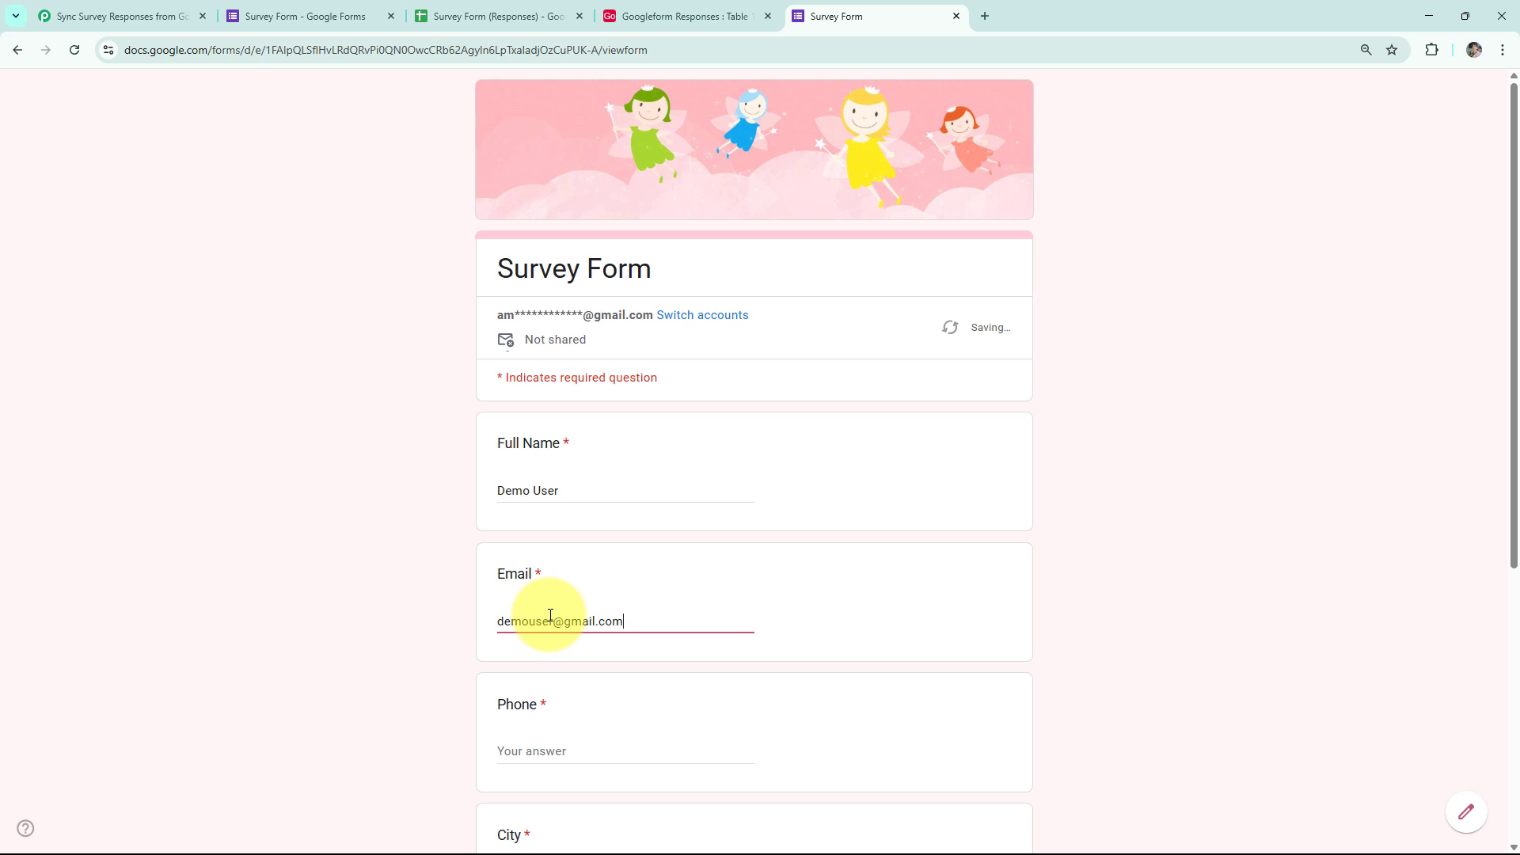
{"action": "left_click", "coordinate": [547, 748]}
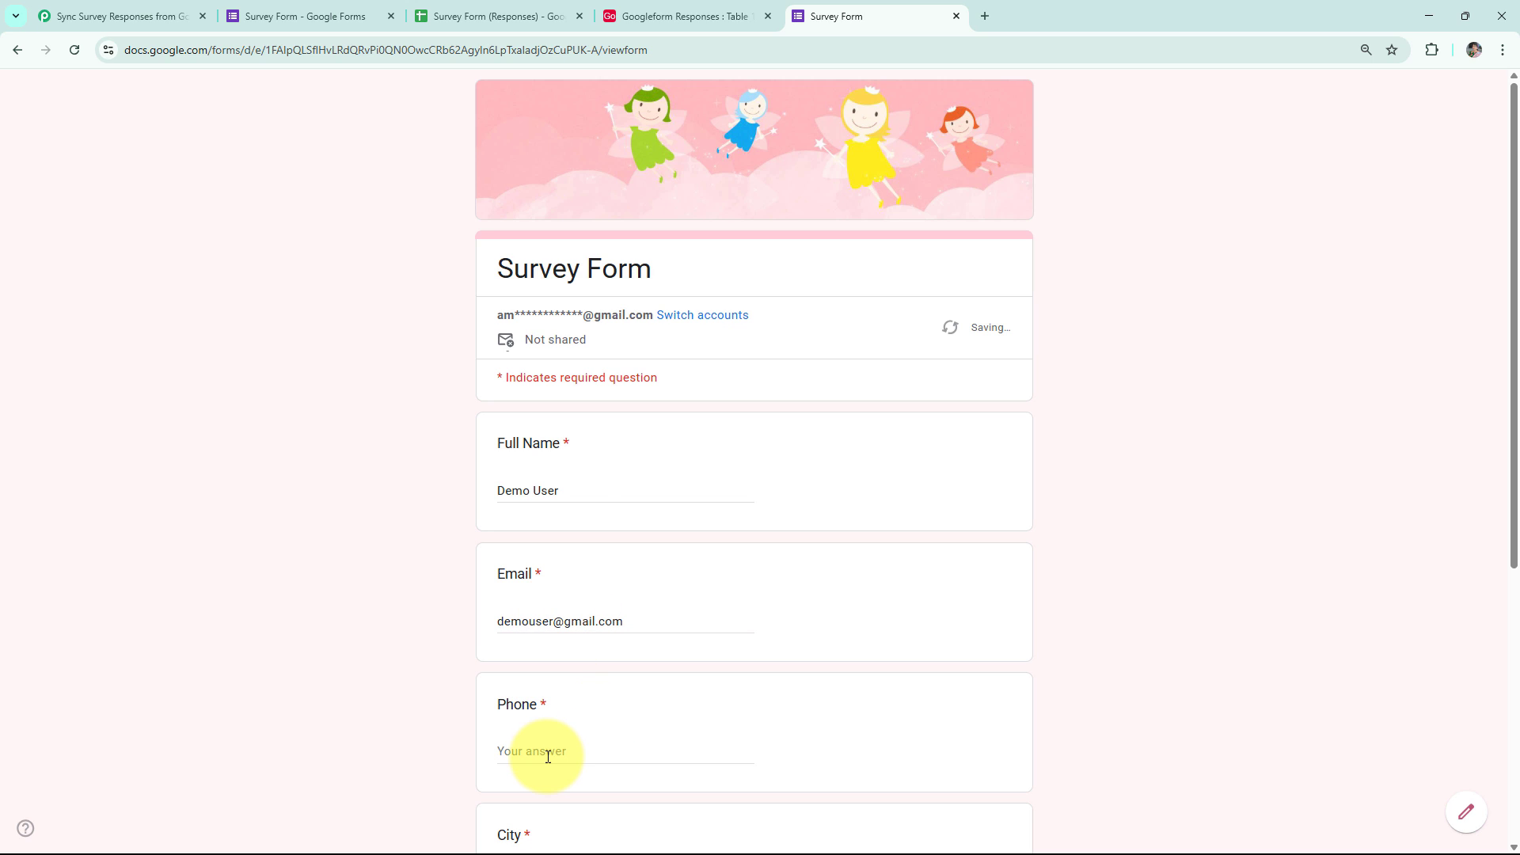
{"action": "type", "text": "9000900090"}
{"action": "scroll", "coordinate": [544, 675], "scroll_direction": "down", "scroll_amount": 5}
{"action": "left_click", "coordinate": [569, 448]}
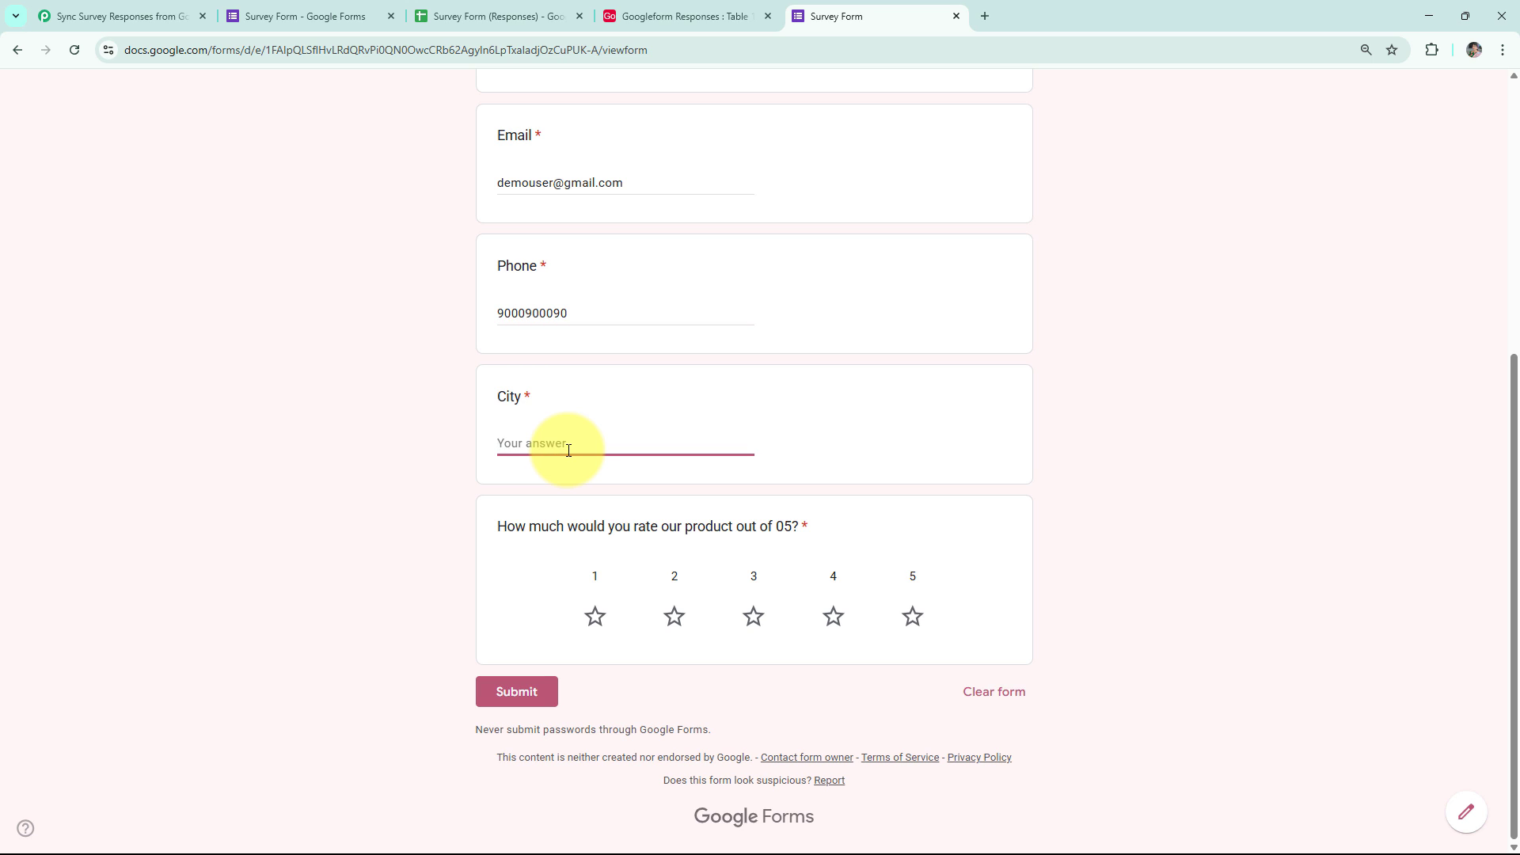
{"action": "type", "text": "Bhopal"}
Give the product a 5-star rating and submit the demo response.
{"action": "left_click", "coordinate": [913, 616]}
{"action": "left_click", "coordinate": [511, 692]}
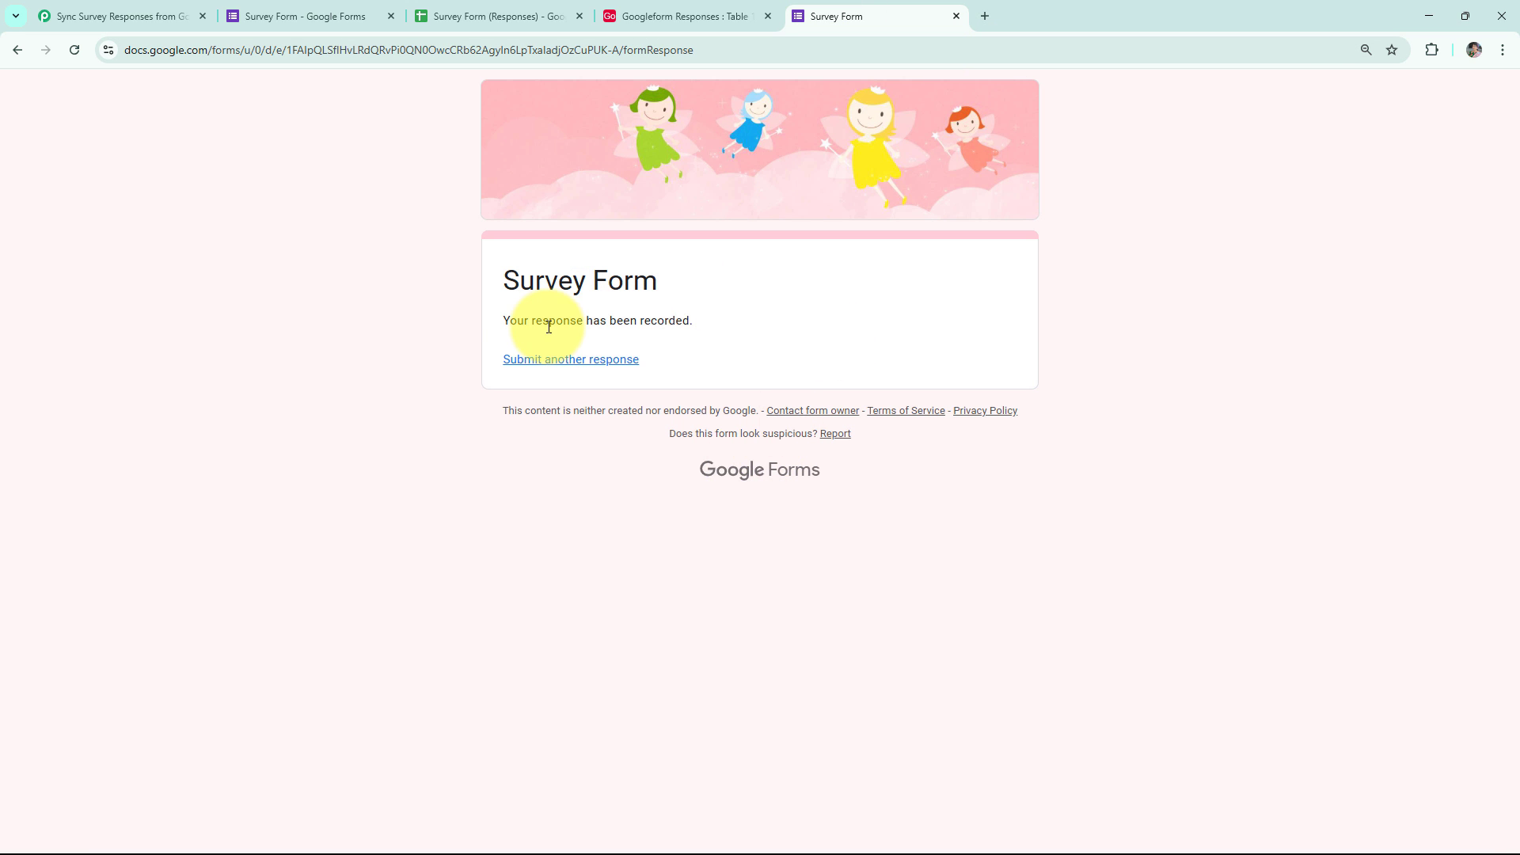
{"action": "left_click_drag", "start_coordinate": [532, 320], "coordinate": [776, 331]}
{"action": "left_click", "coordinate": [777, 331]}
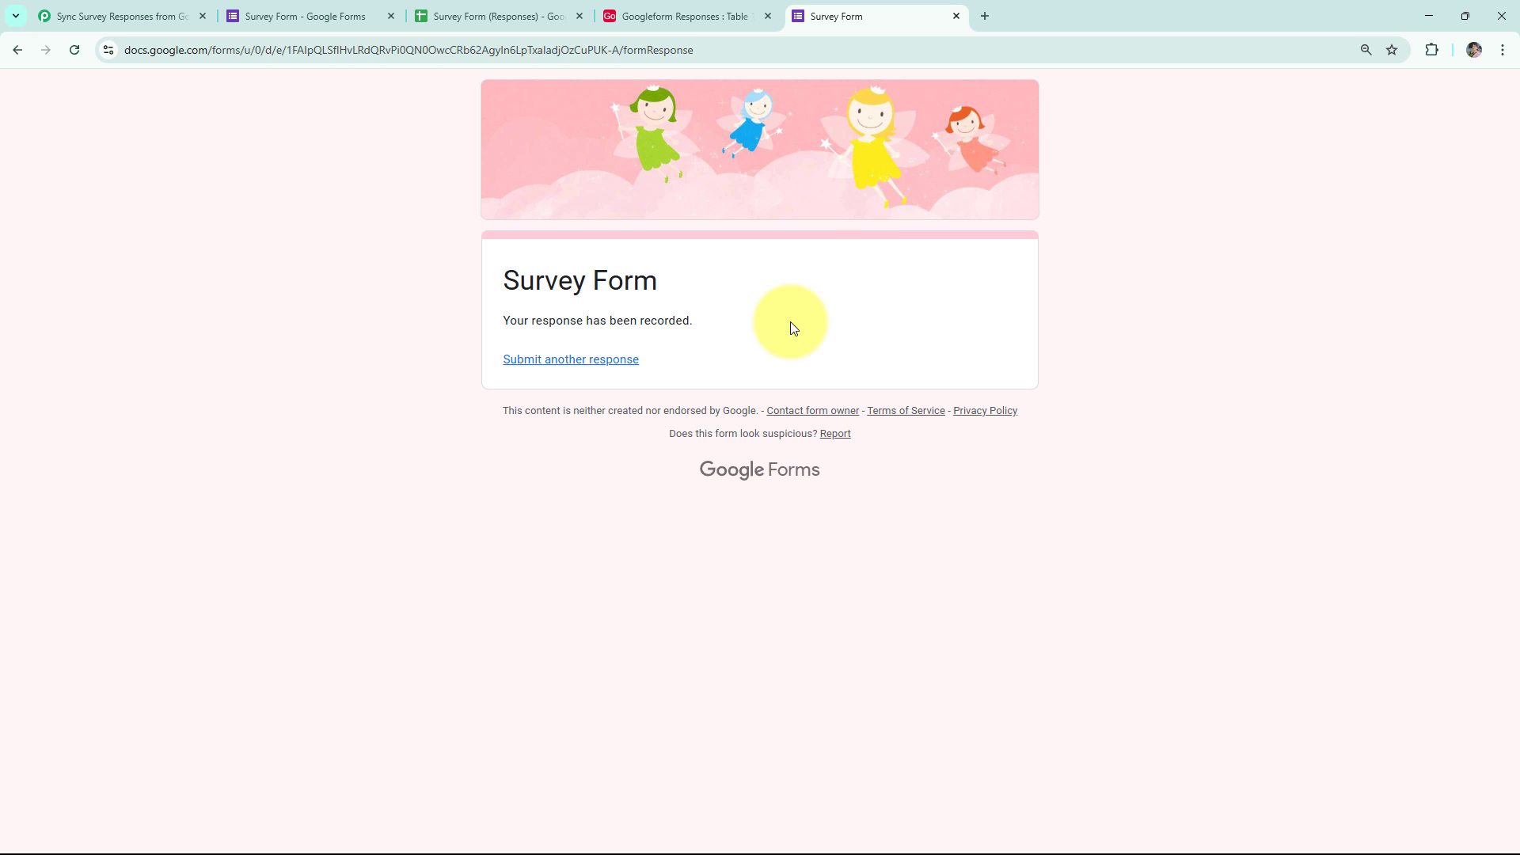
Check that the new Bhopal 5-star response appears in row 5 of the Survey Form (Responses) sheet.
{"action": "left_click", "coordinate": [958, 15]}
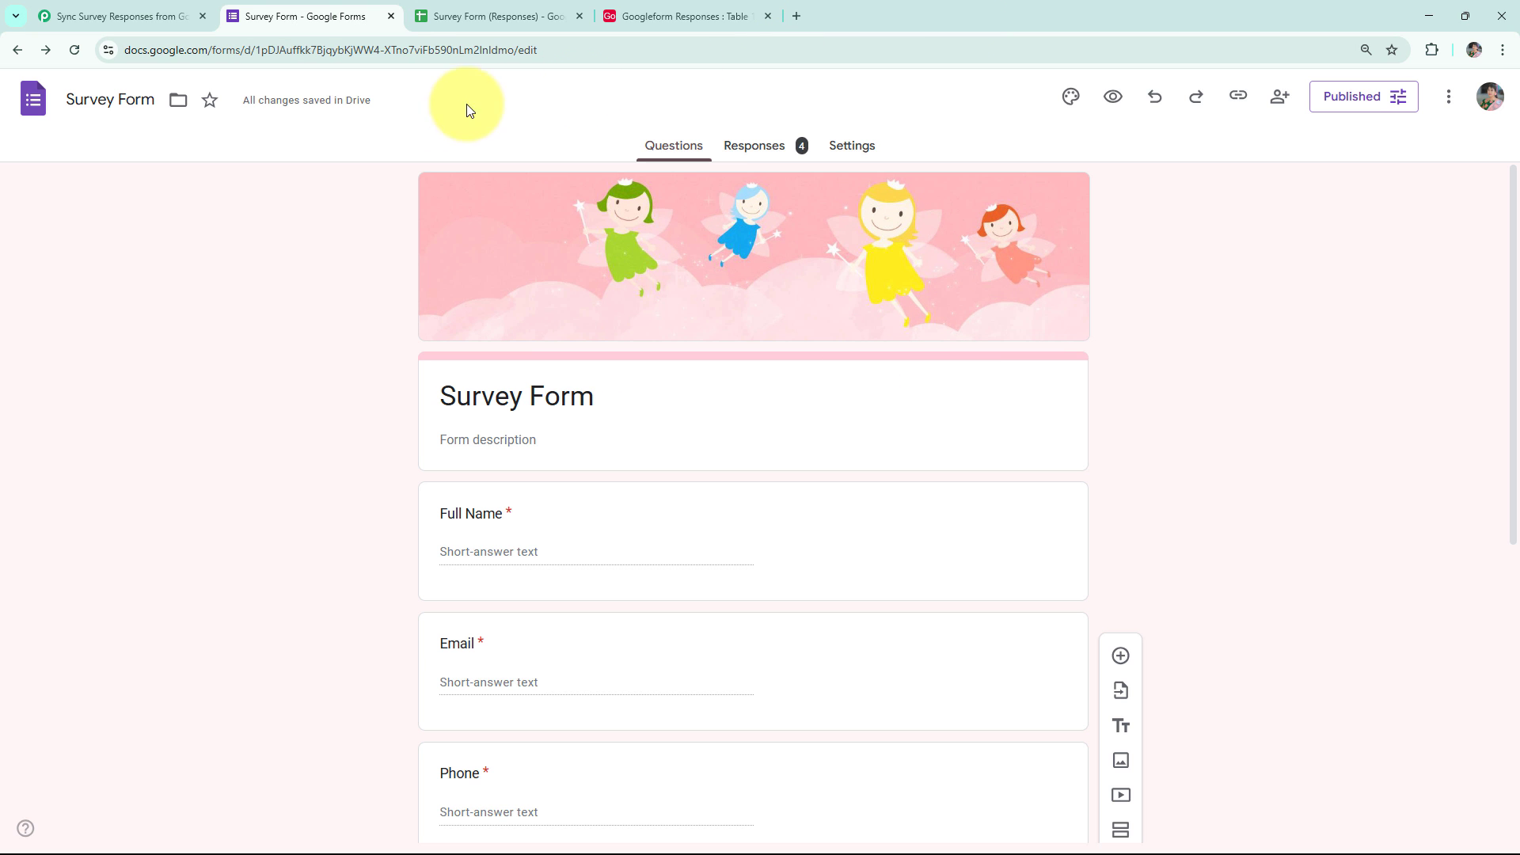
{"action": "left_click", "coordinate": [443, 6]}
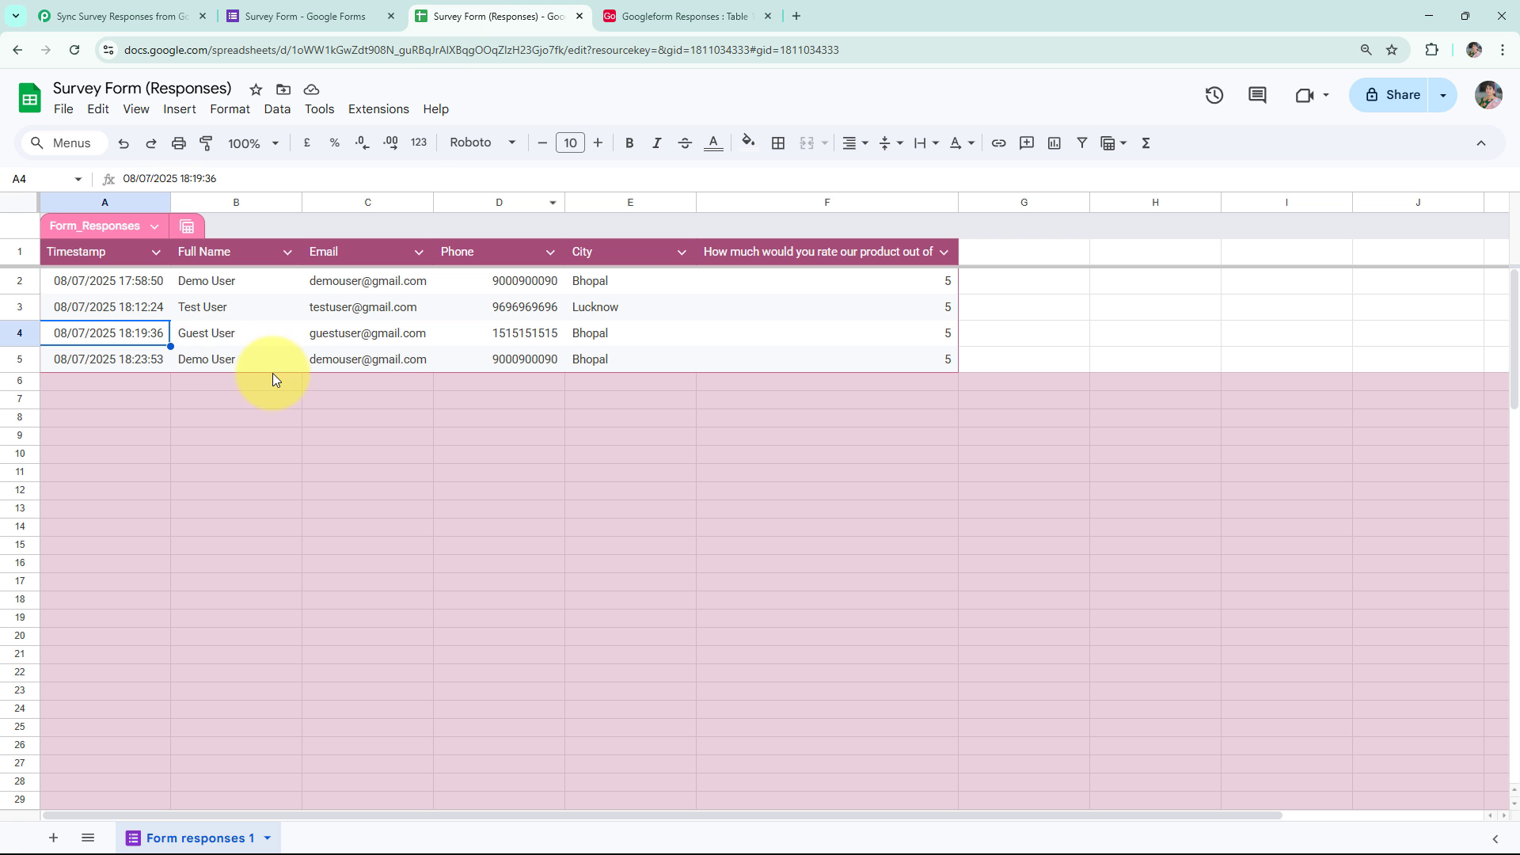
{"action": "left_click_drag", "start_coordinate": [74, 369], "coordinate": [597, 355]}
{"action": "left_click", "coordinate": [497, 412]}
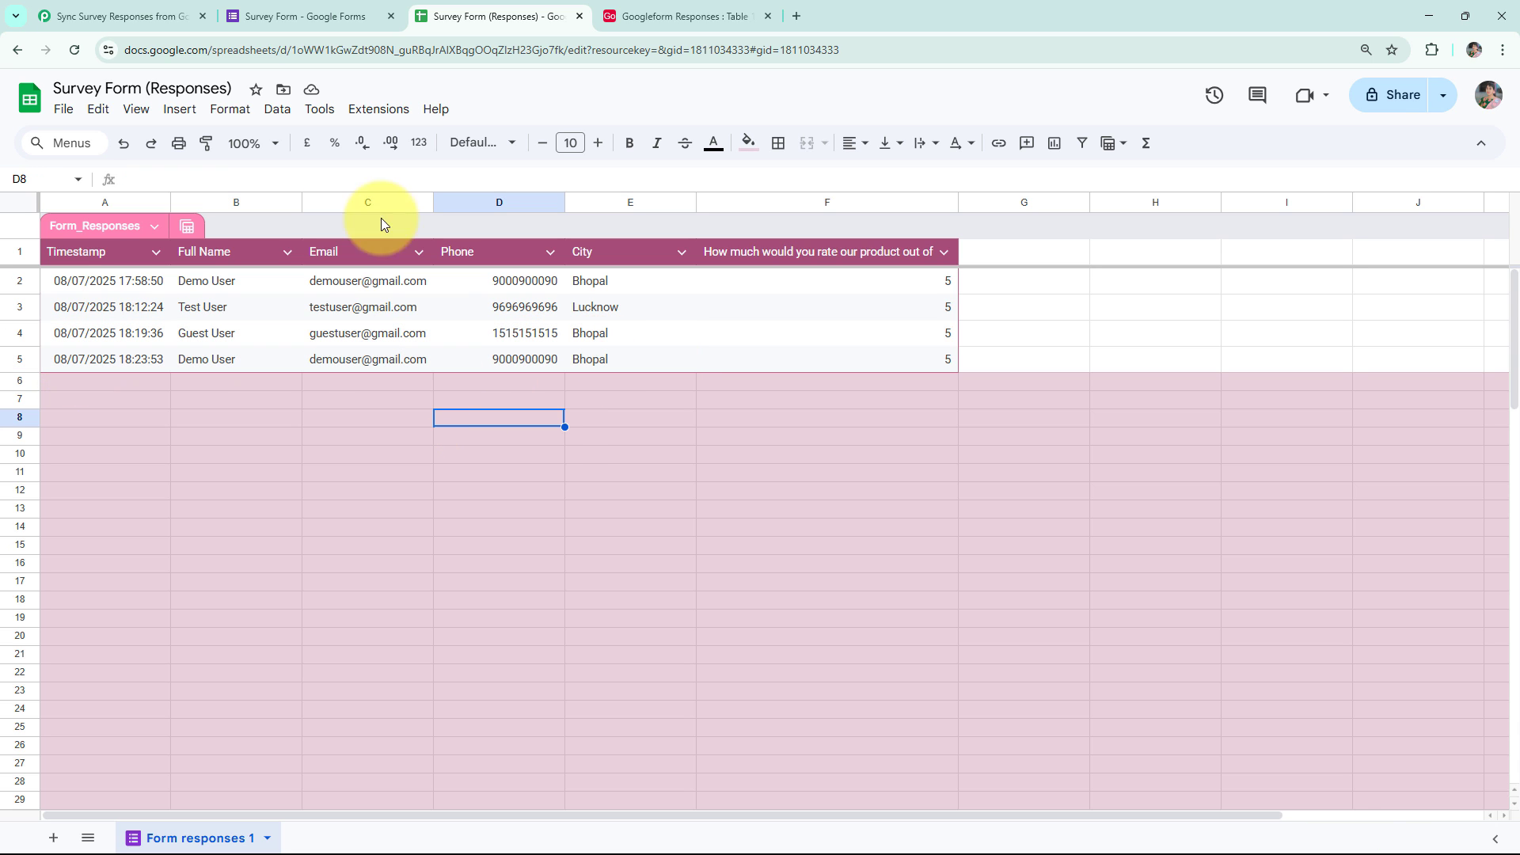
Back in the workflow, keep Response E as the trigger's selected form response.
{"action": "left_click", "coordinate": [131, 16]}
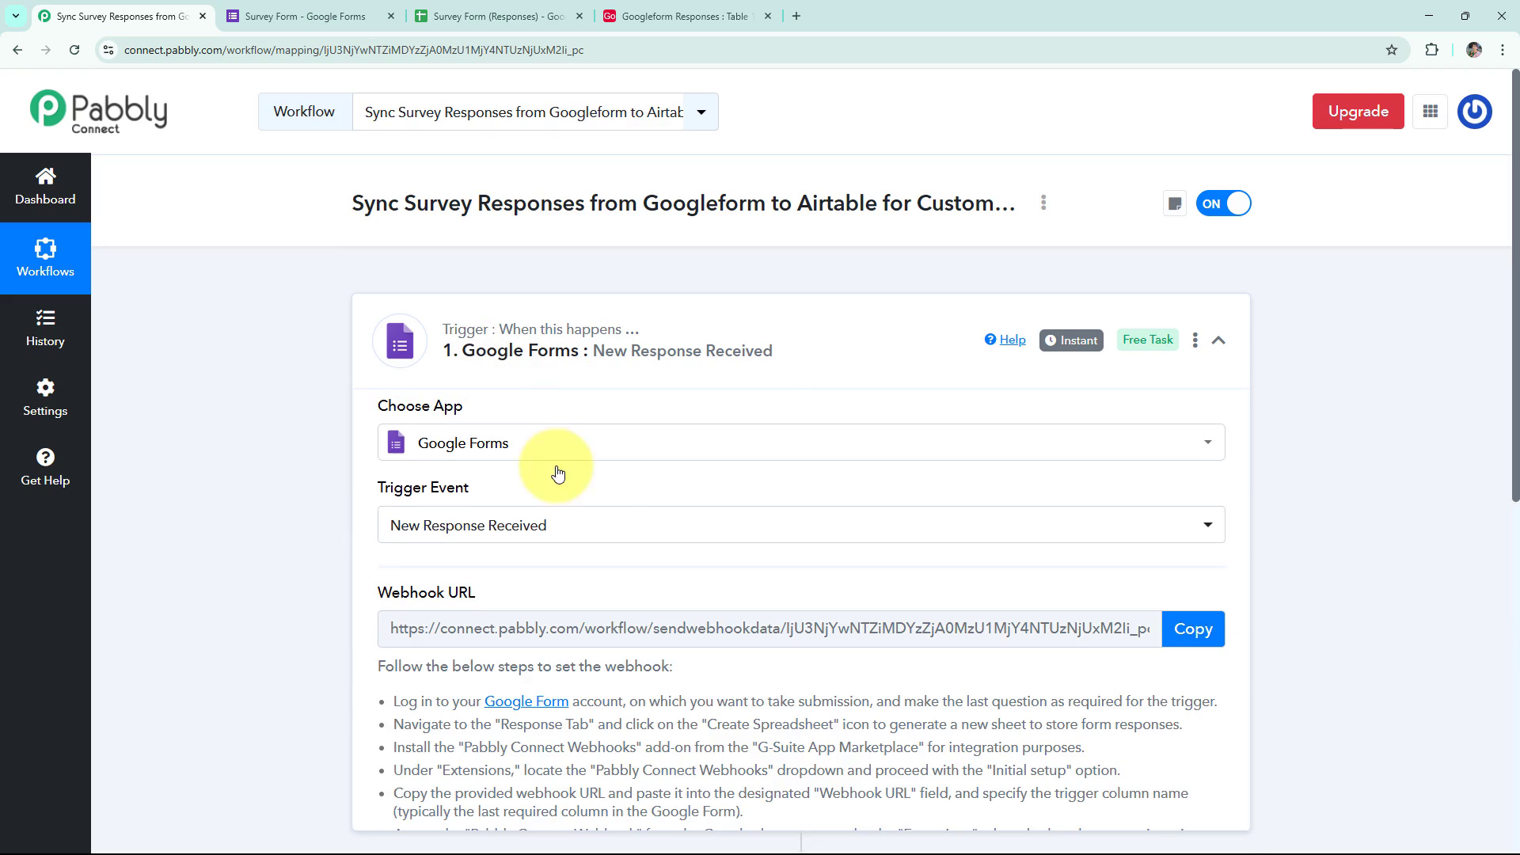
{"action": "scroll", "coordinate": [582, 499], "scroll_direction": "down", "scroll_amount": 4}
{"action": "scroll", "coordinate": [596, 512], "scroll_direction": "up", "scroll_amount": 4}
{"action": "scroll", "coordinate": [595, 509], "scroll_direction": "down", "scroll_amount": 6}
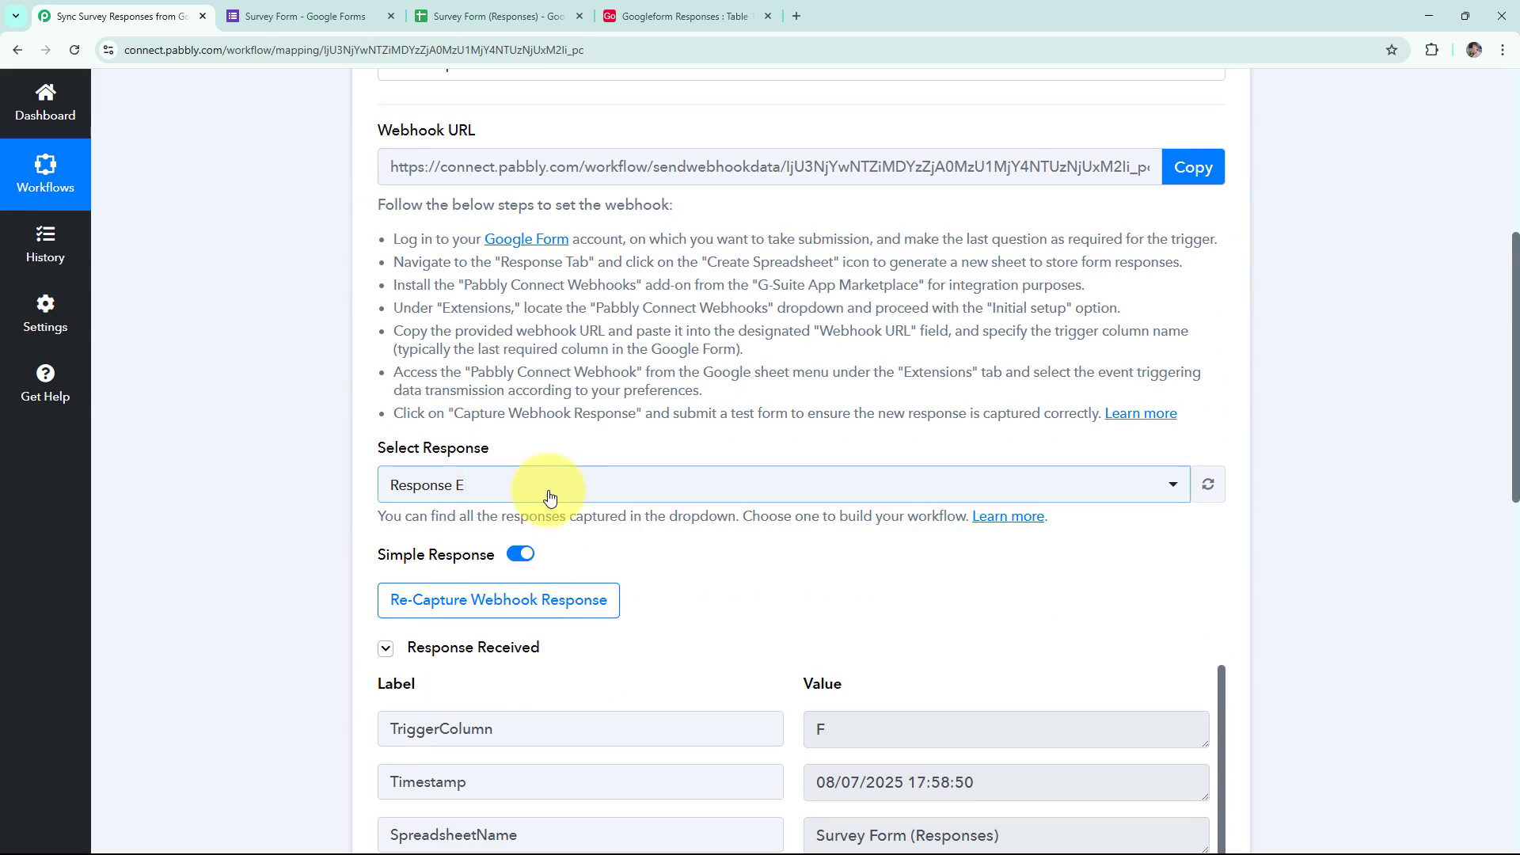
{"action": "scroll", "coordinate": [722, 510], "scroll_direction": "down", "scroll_amount": 1}
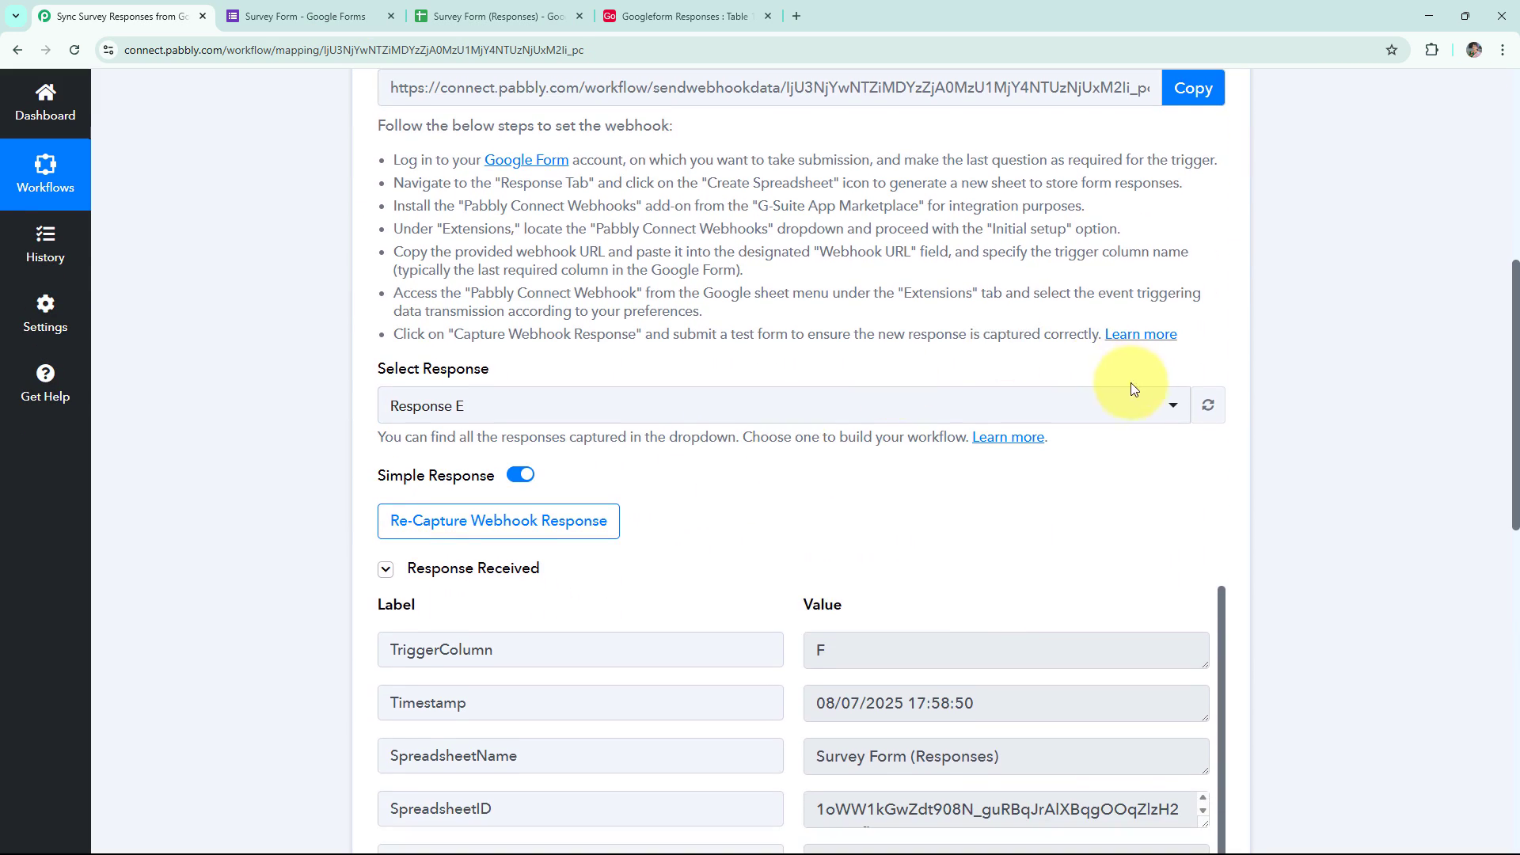
{"action": "left_click", "coordinate": [1161, 405]}
{"action": "left_click", "coordinate": [228, 470]}
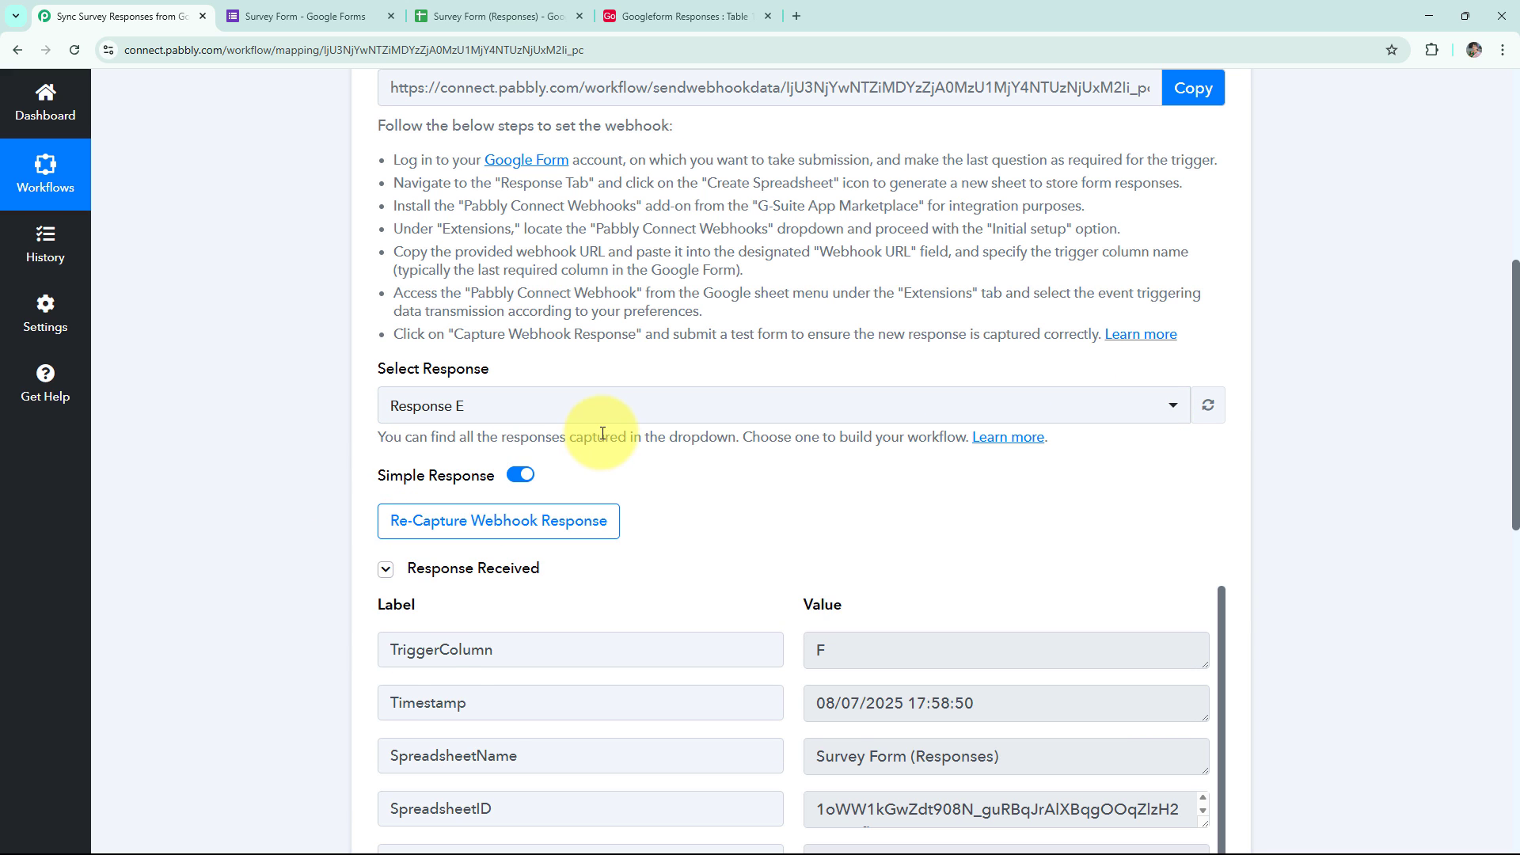
{"action": "left_click", "coordinate": [582, 404]}
{"action": "left_click", "coordinate": [156, 478]}
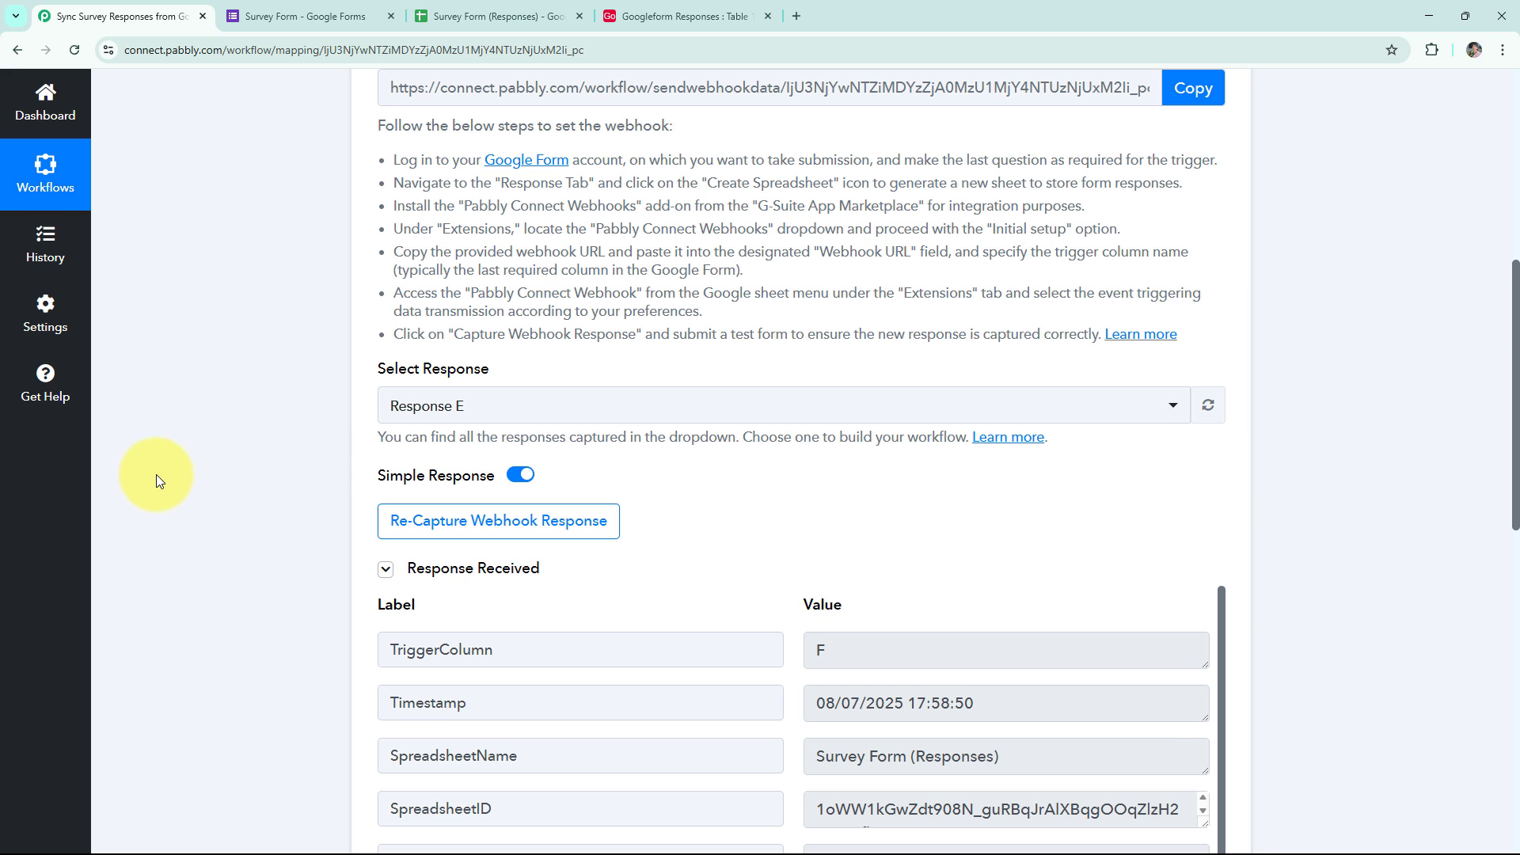
Review the captured response data, including the submitted email value.
{"action": "scroll", "coordinate": [264, 471], "scroll_direction": "down", "scroll_amount": 3}
{"action": "scroll", "coordinate": [270, 467], "scroll_direction": "down", "scroll_amount": 4}
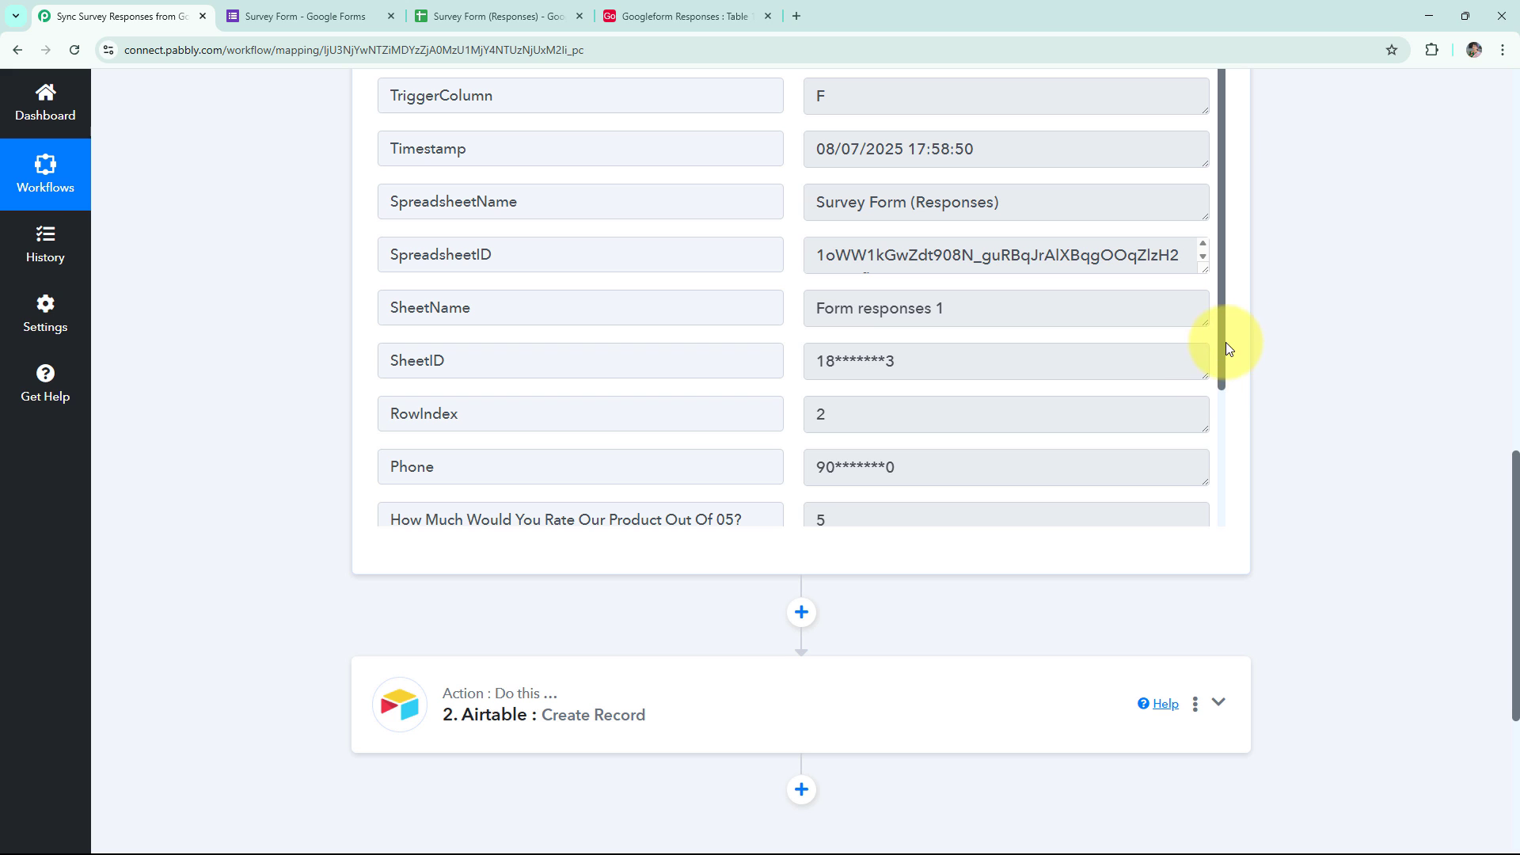
{"action": "scroll", "coordinate": [1215, 436], "scroll_direction": "down", "scroll_amount": 3}
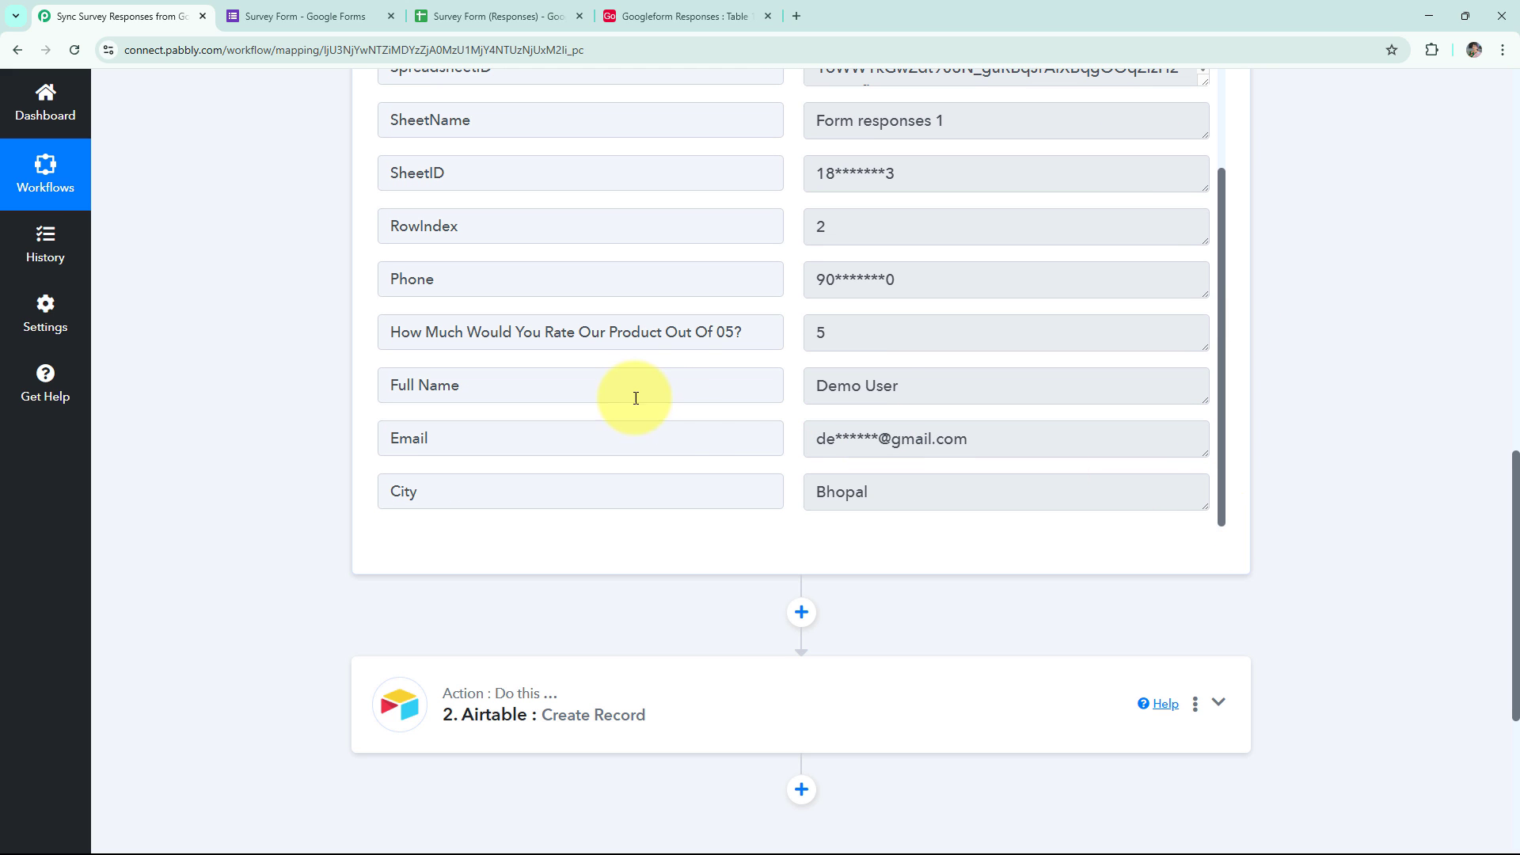
{"action": "left_click_drag", "start_coordinate": [818, 438], "coordinate": [1023, 440]}
{"action": "left_click", "coordinate": [790, 524]}
{"action": "scroll", "coordinate": [300, 504], "scroll_direction": "down", "scroll_amount": 3}
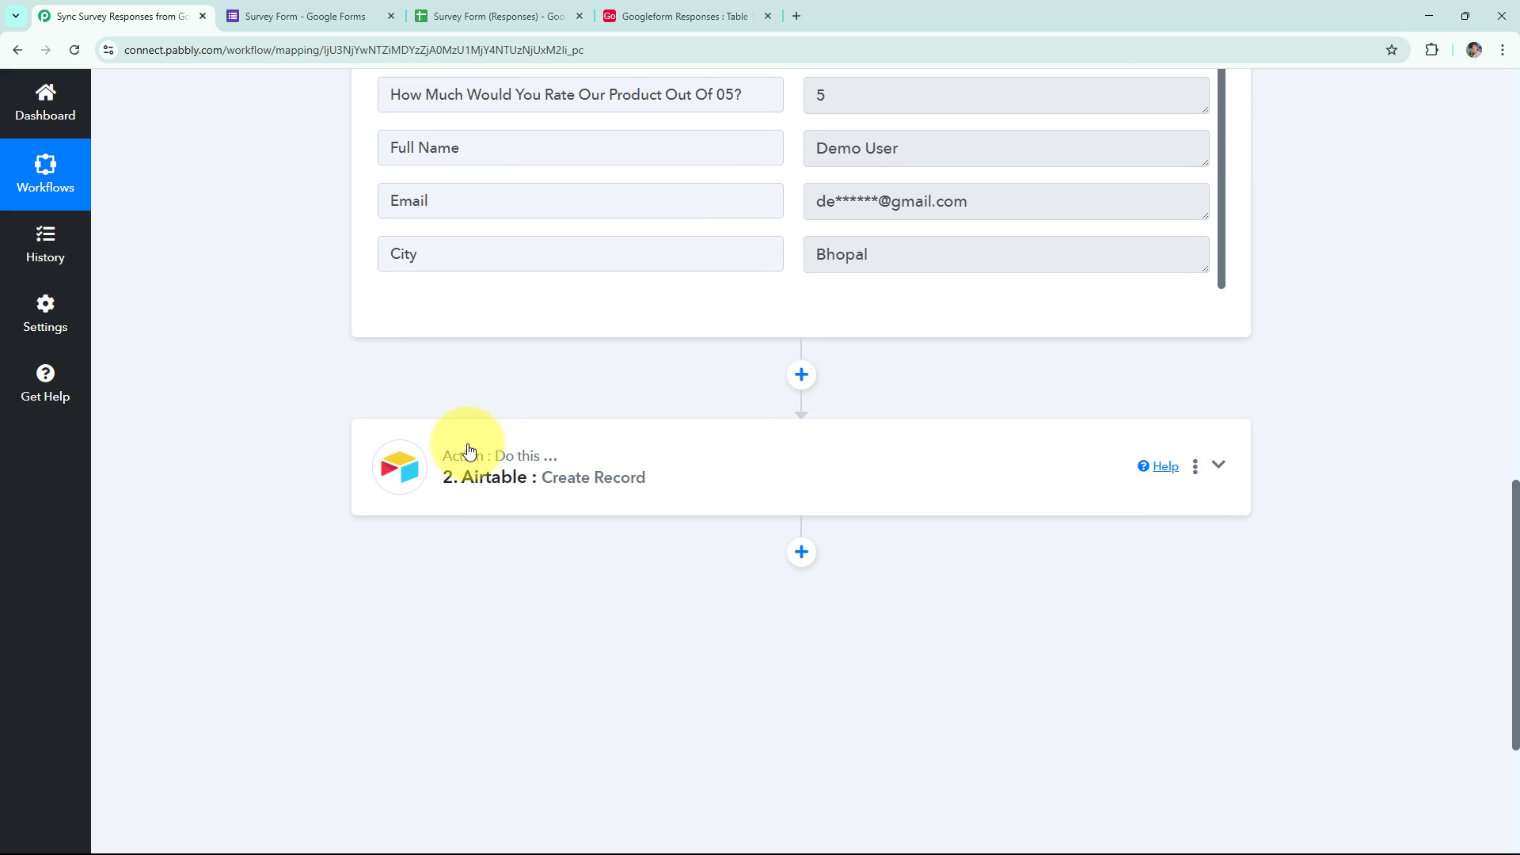
Check the Airtable Create Record field mappings, then view the Googleform Responses base in Airtable.
{"action": "left_click", "coordinate": [476, 481]}
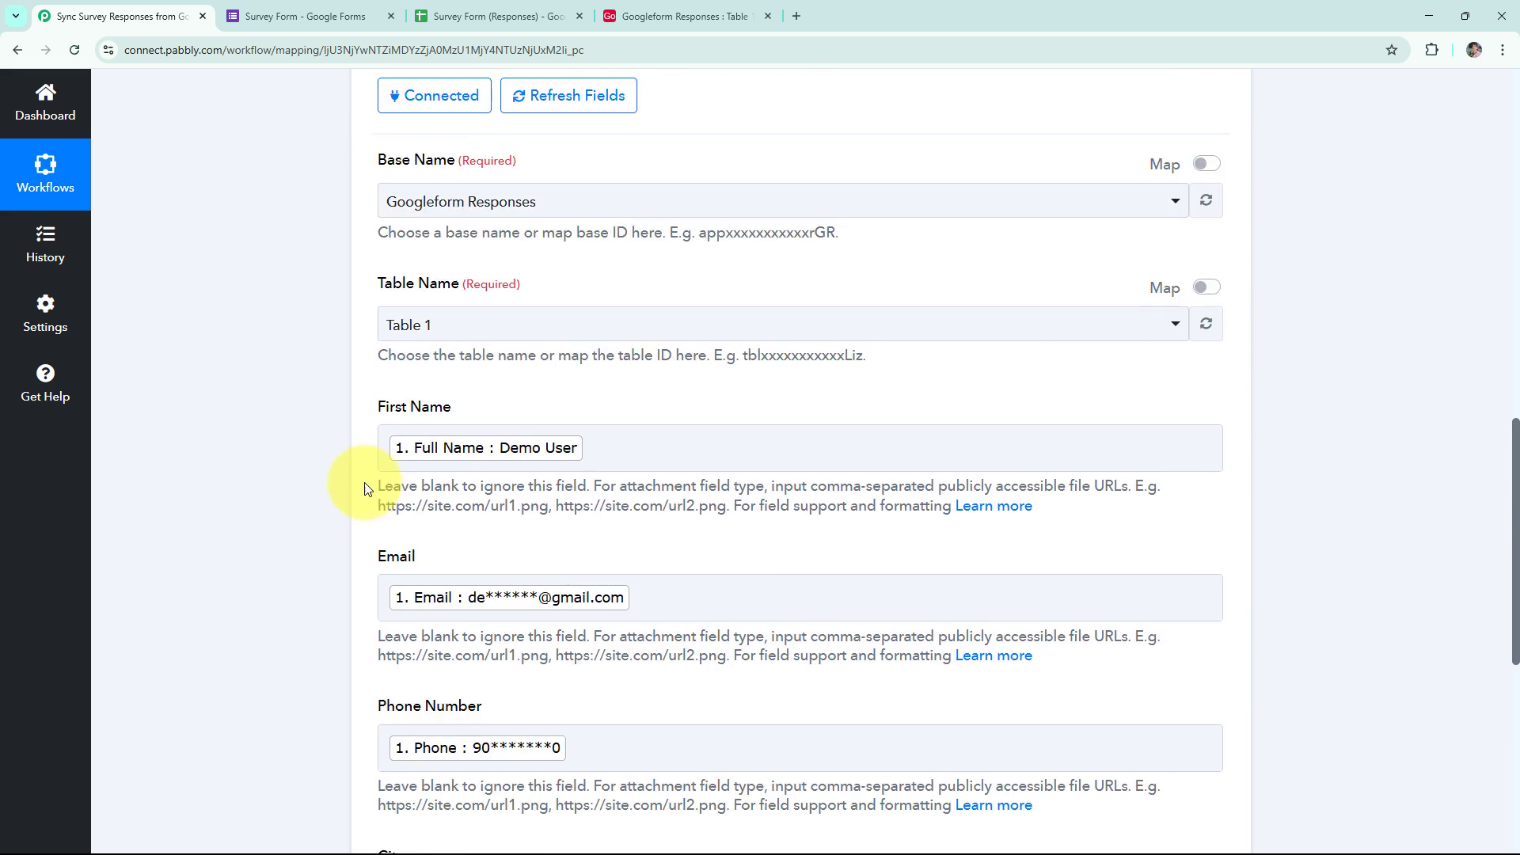
{"action": "scroll", "coordinate": [369, 491], "scroll_direction": "down", "scroll_amount": 5}
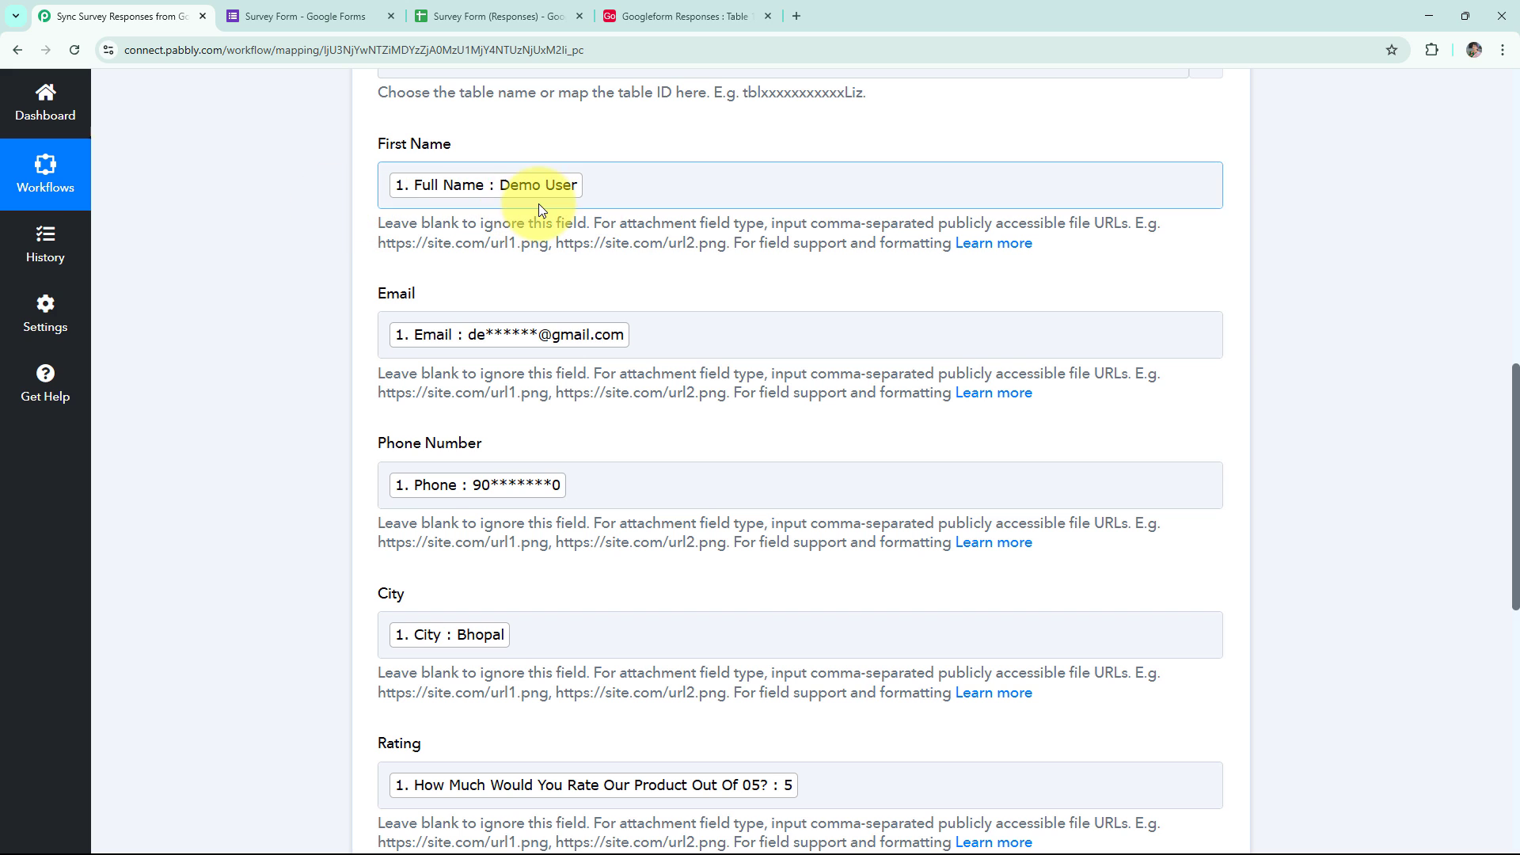
{"action": "scroll", "coordinate": [506, 519], "scroll_direction": "down", "scroll_amount": 3}
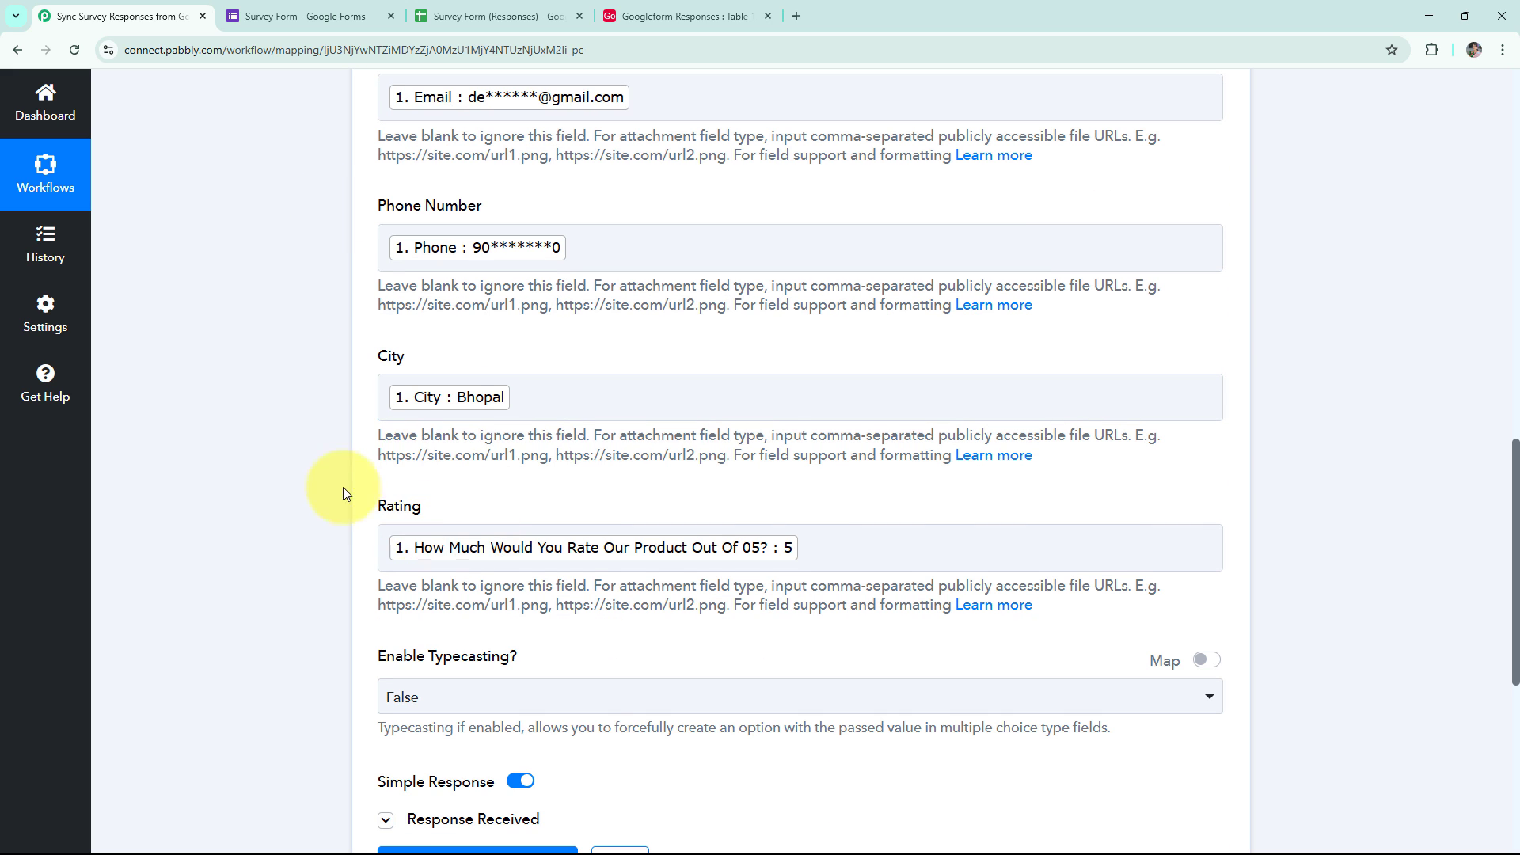
{"action": "scroll", "coordinate": [560, 244], "scroll_direction": "up", "scroll_amount": 8}
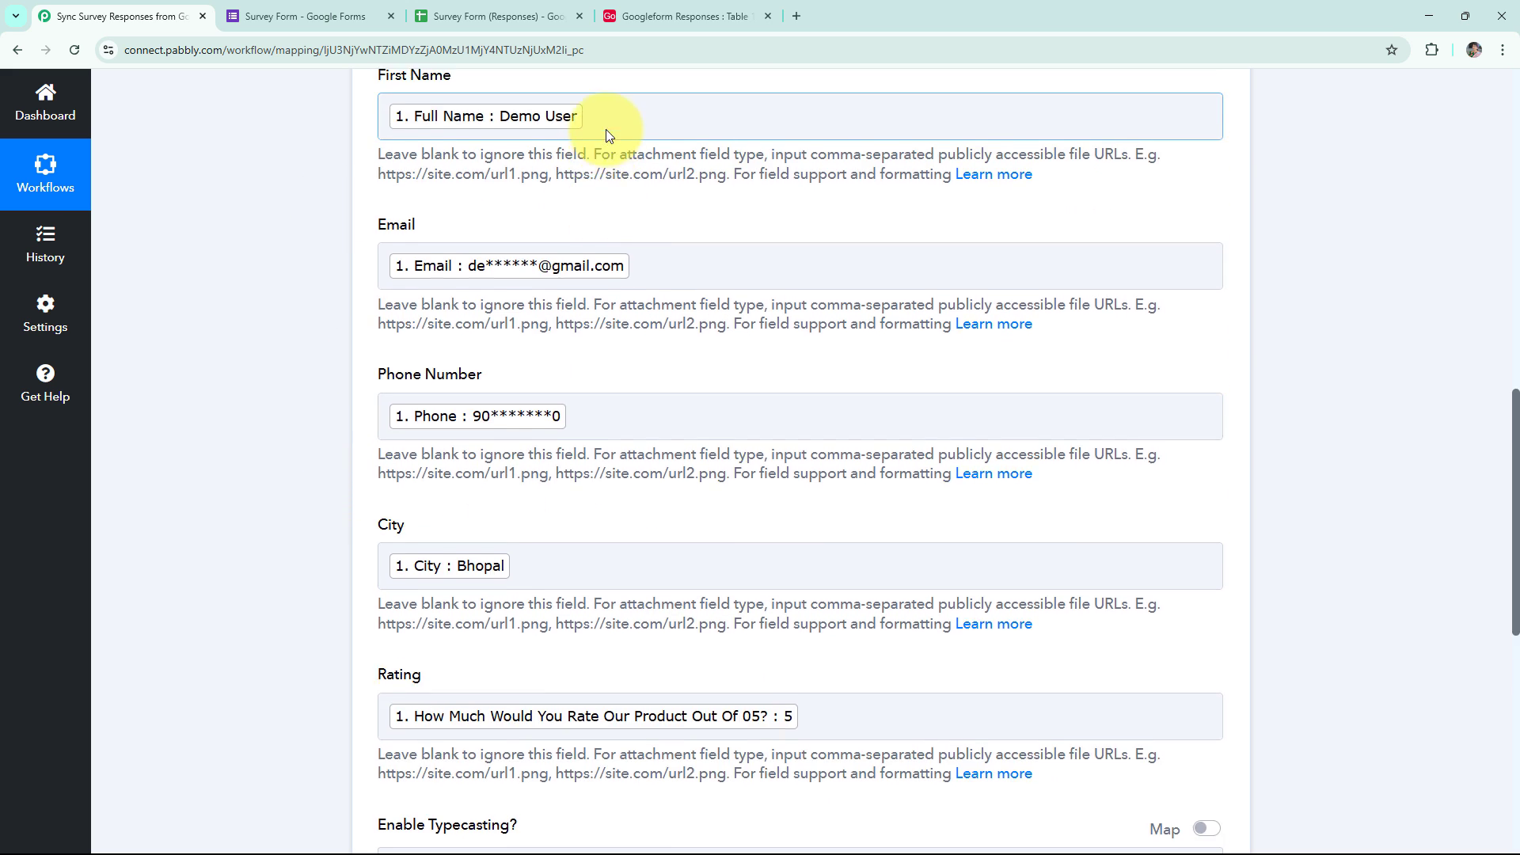
{"action": "left_click", "coordinate": [677, 16]}
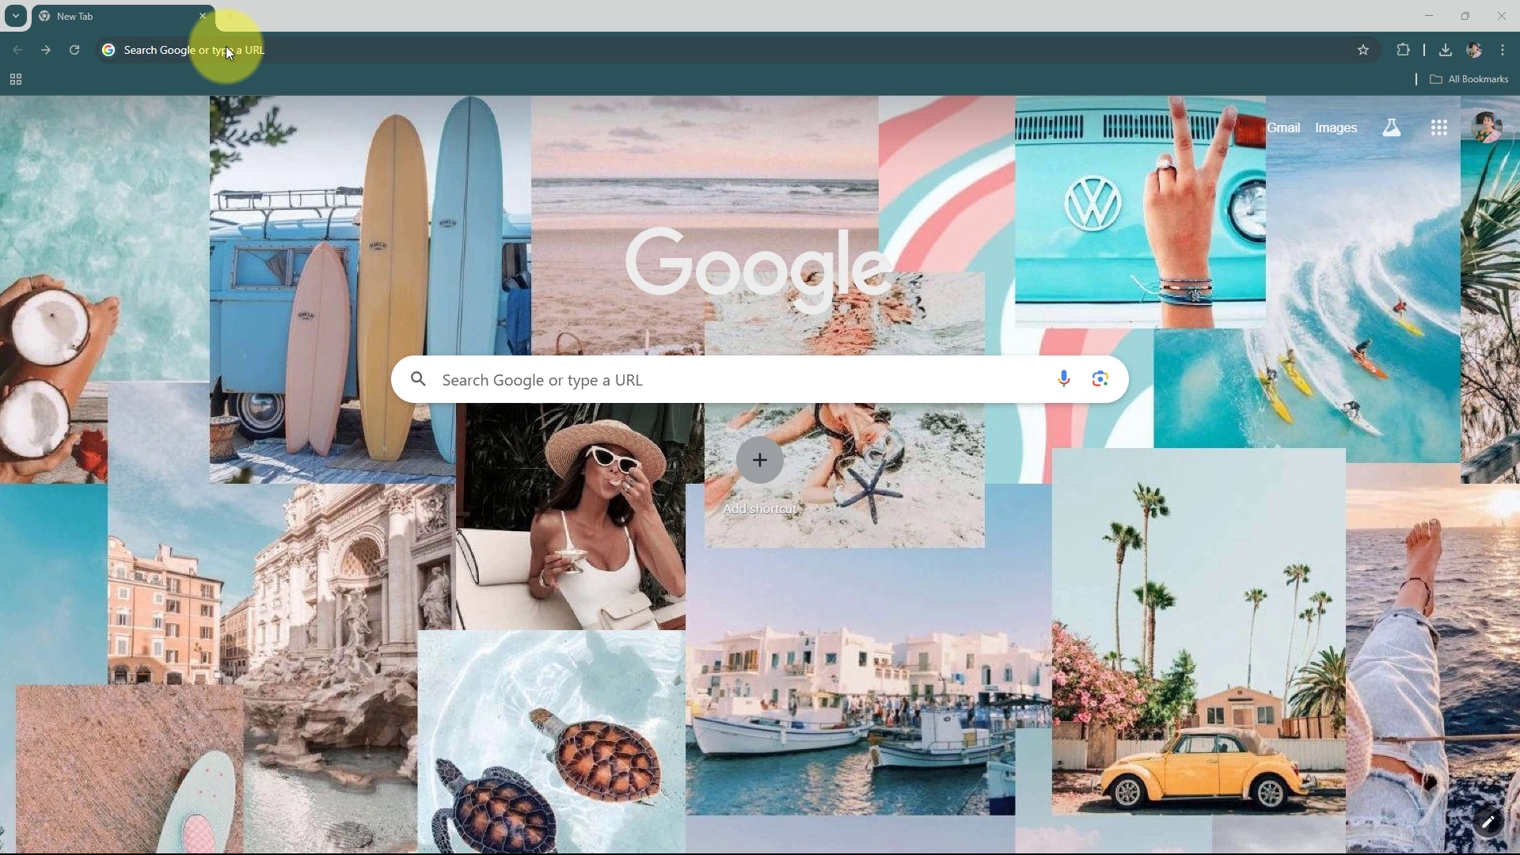
Load the pabbly.com/connect website in the browser.
{"action": "left_click", "coordinate": [227, 47]}
{"action": "type", "text": "pabbly.com/connect"}
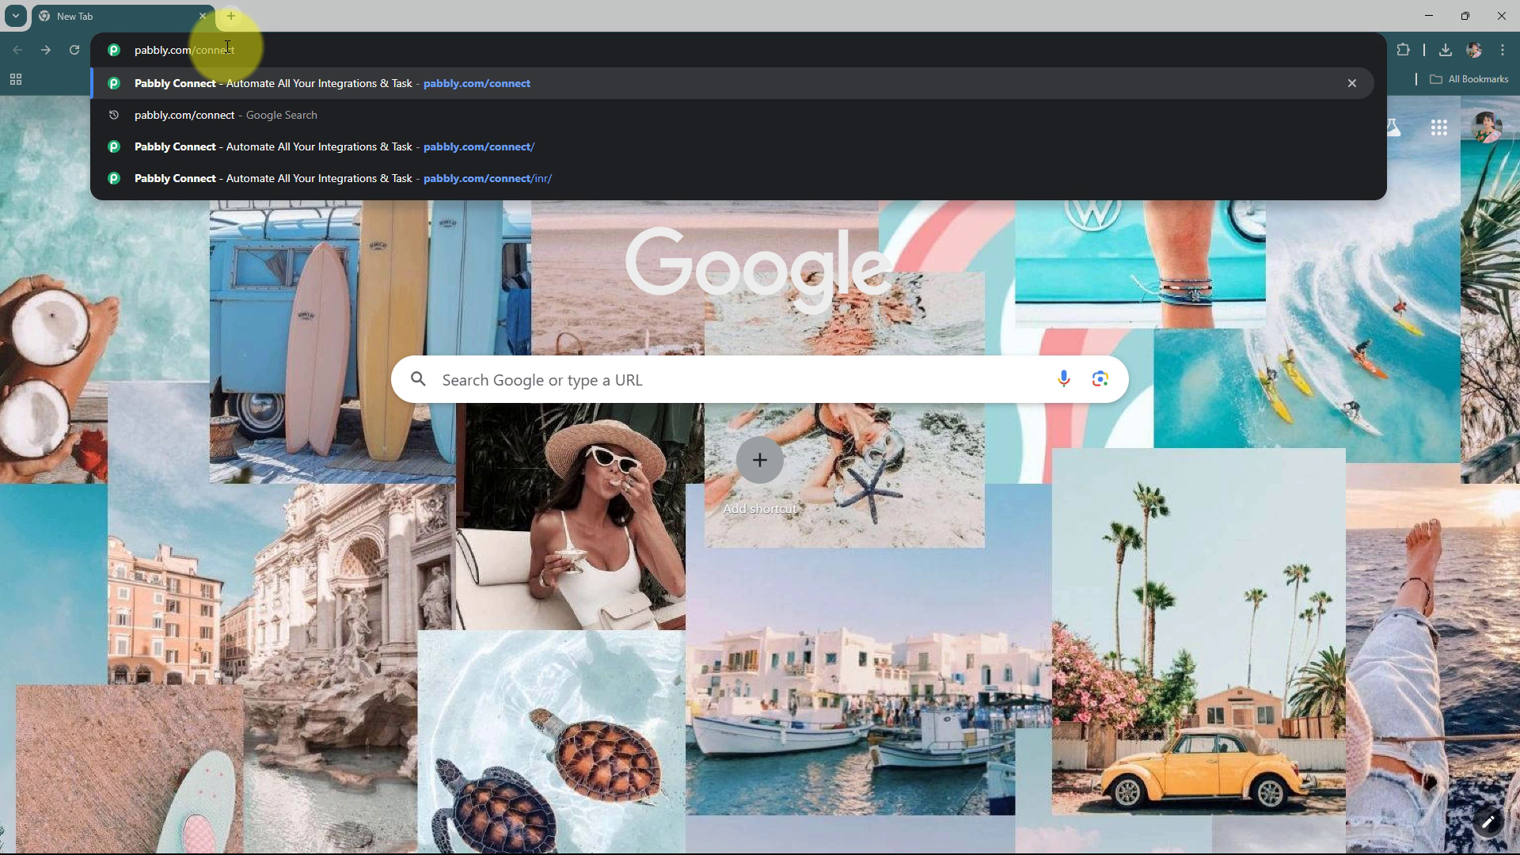
{"action": "key", "text": "Return"}
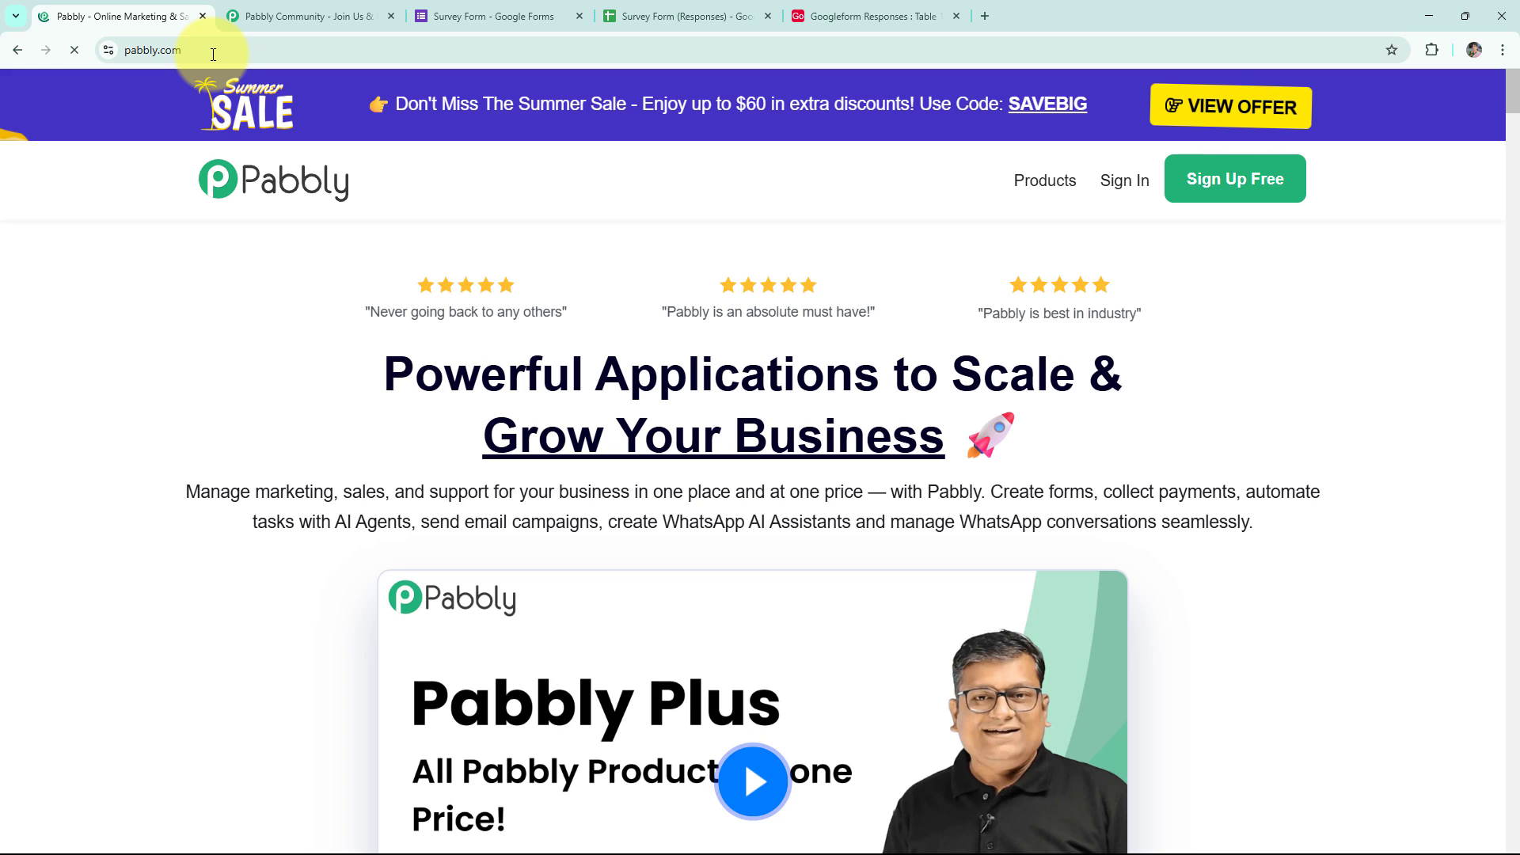
Close the Pabbly Community page and sign in to the Pabbly account.
{"action": "left_click", "coordinate": [258, 24]}
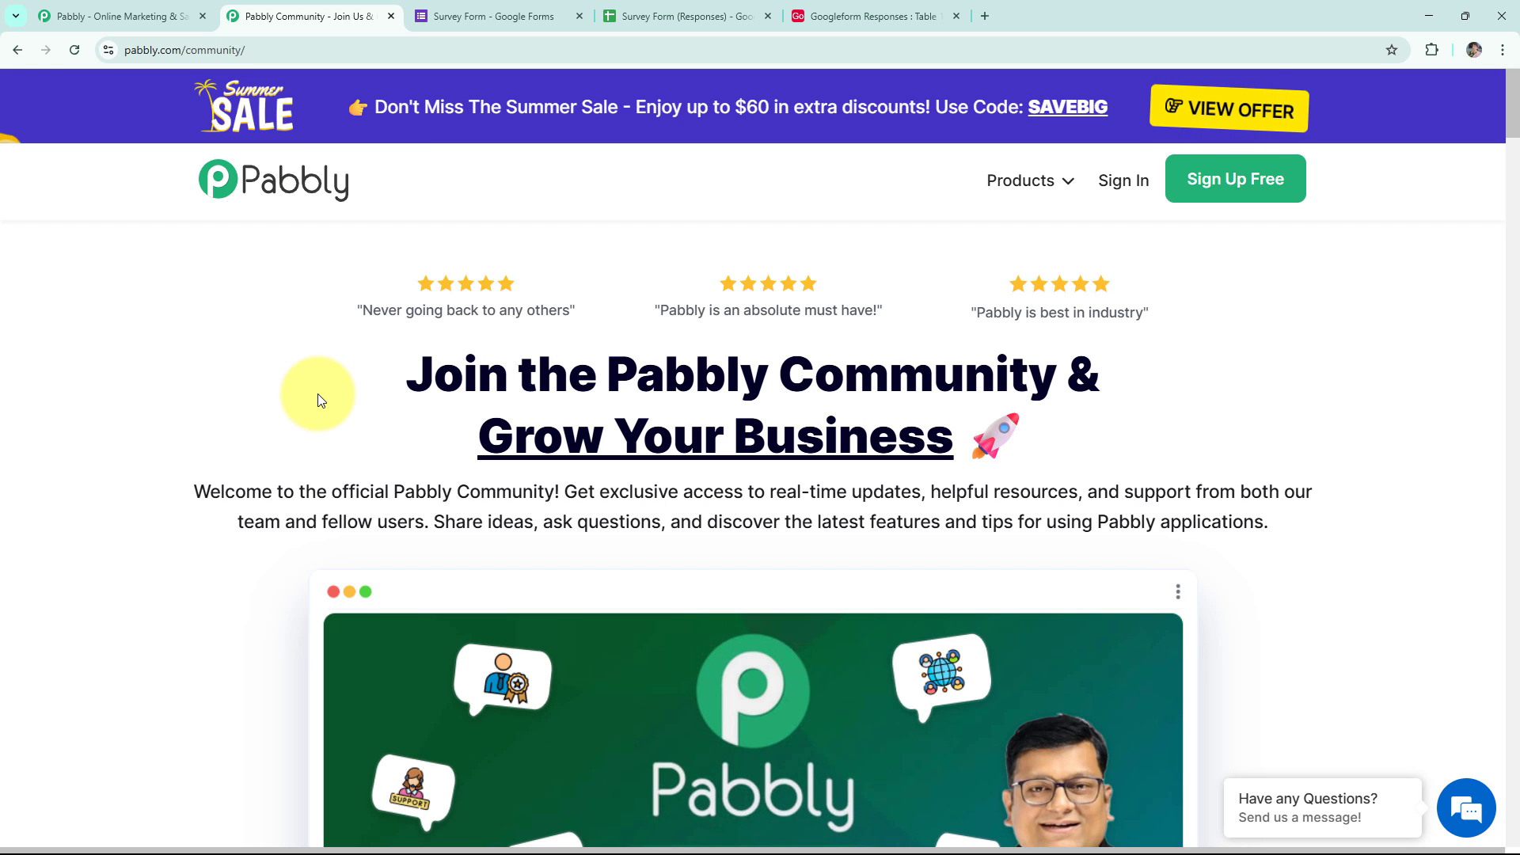
{"action": "scroll", "coordinate": [317, 393], "scroll_direction": "down", "scroll_amount": 10}
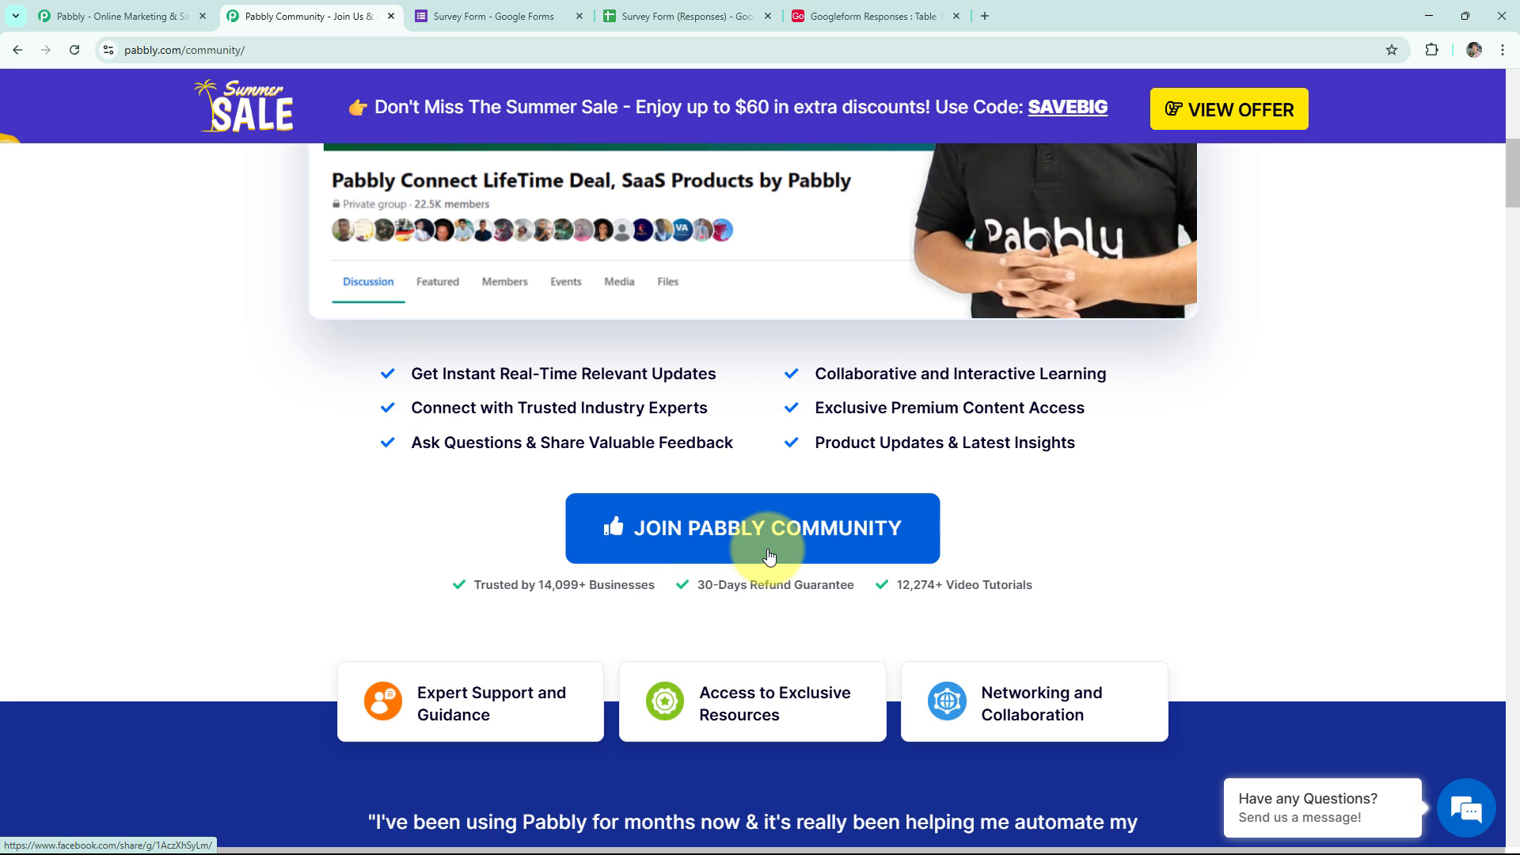
{"action": "left_click", "coordinate": [391, 16]}
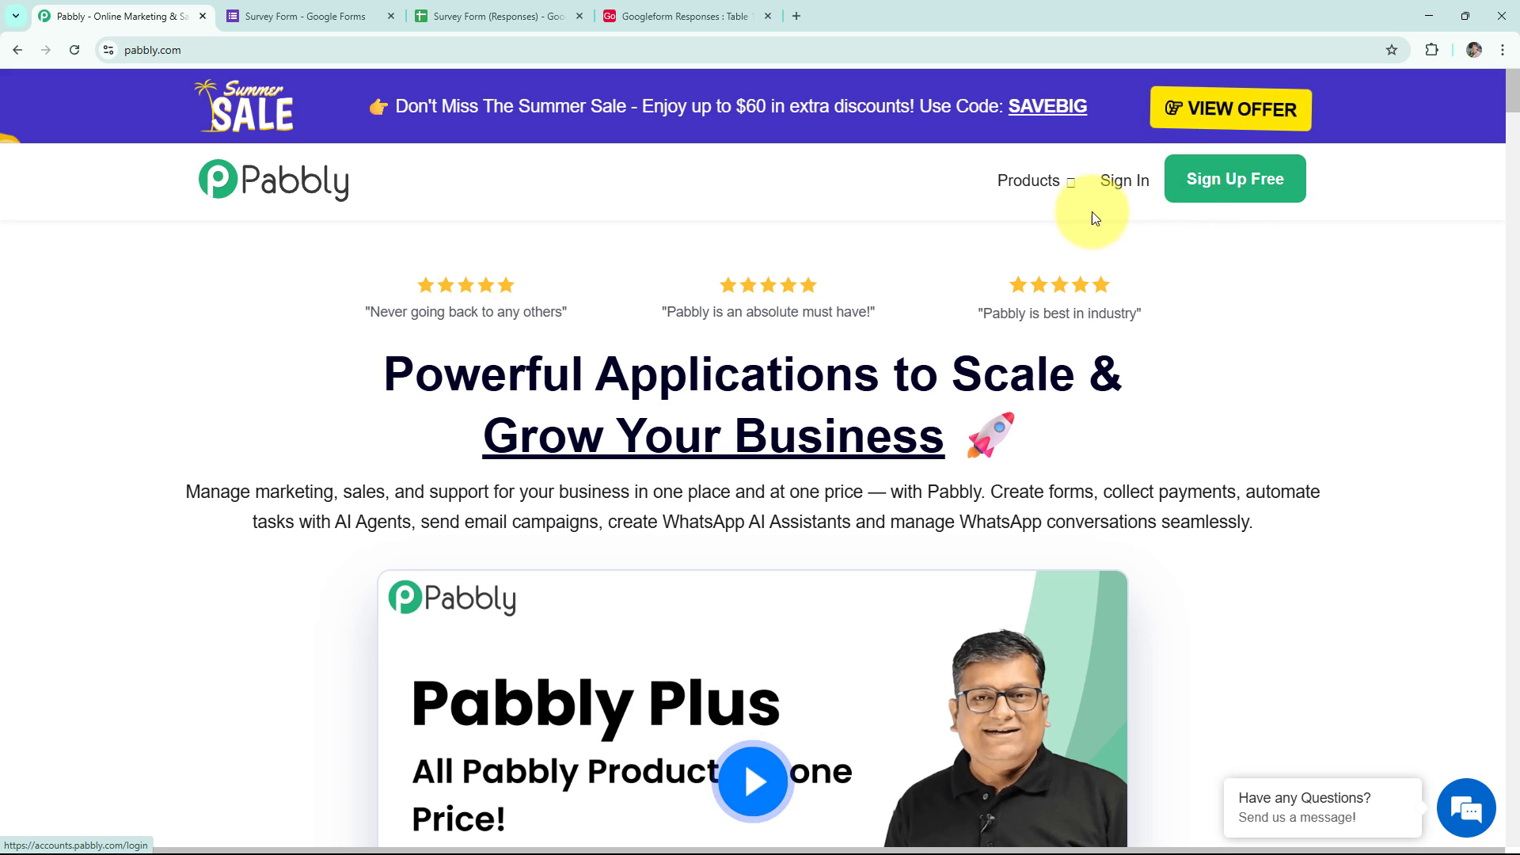
{"action": "left_click", "coordinate": [1124, 191]}
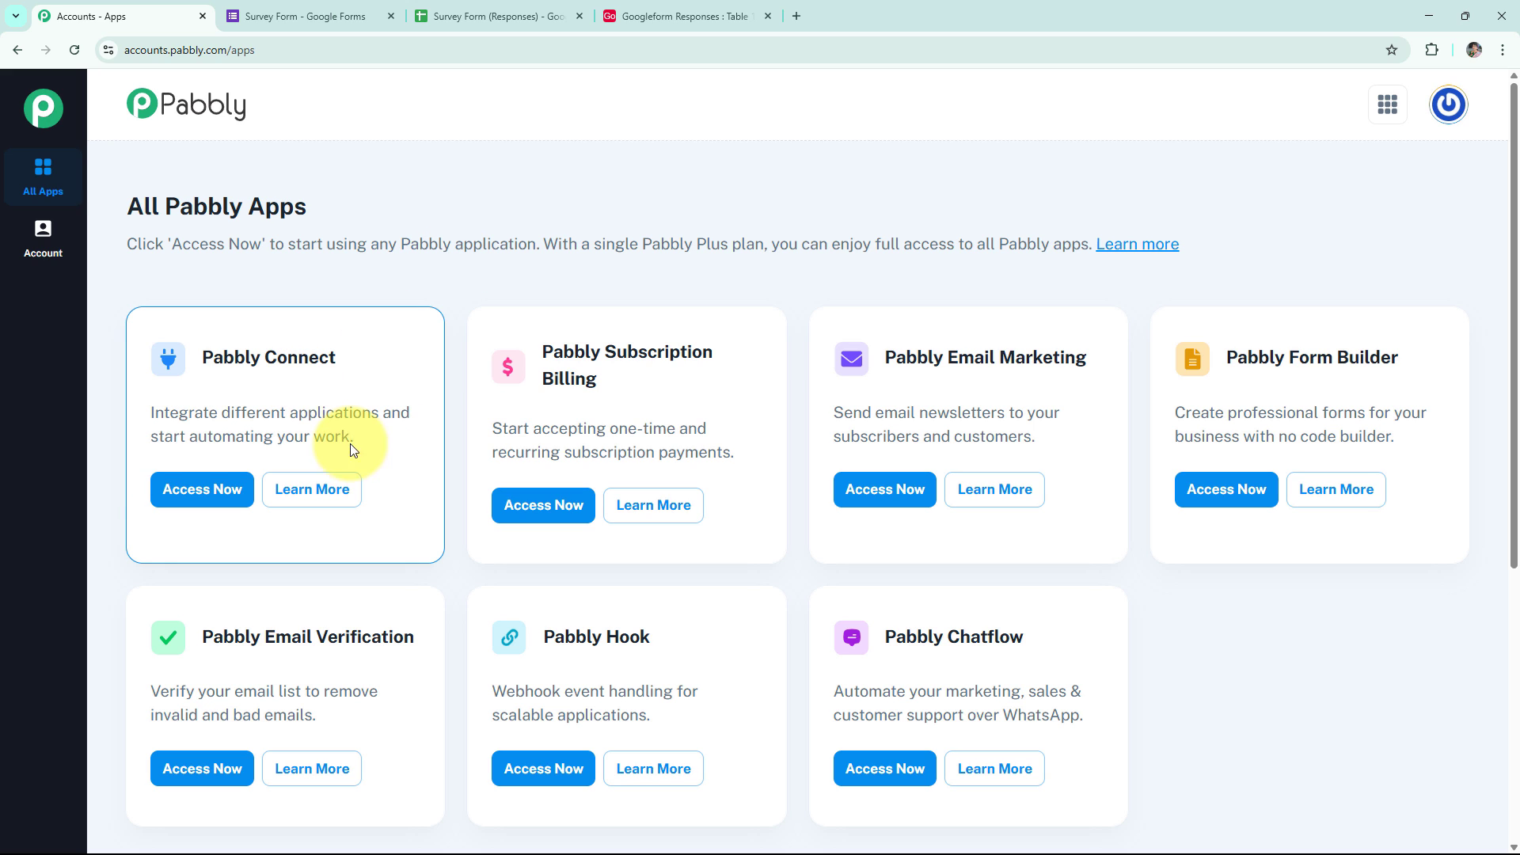
Launch Pabbly Connect from the apps list to view task usage and the Home folder's workflows.
{"action": "left_click", "coordinate": [180, 491]}
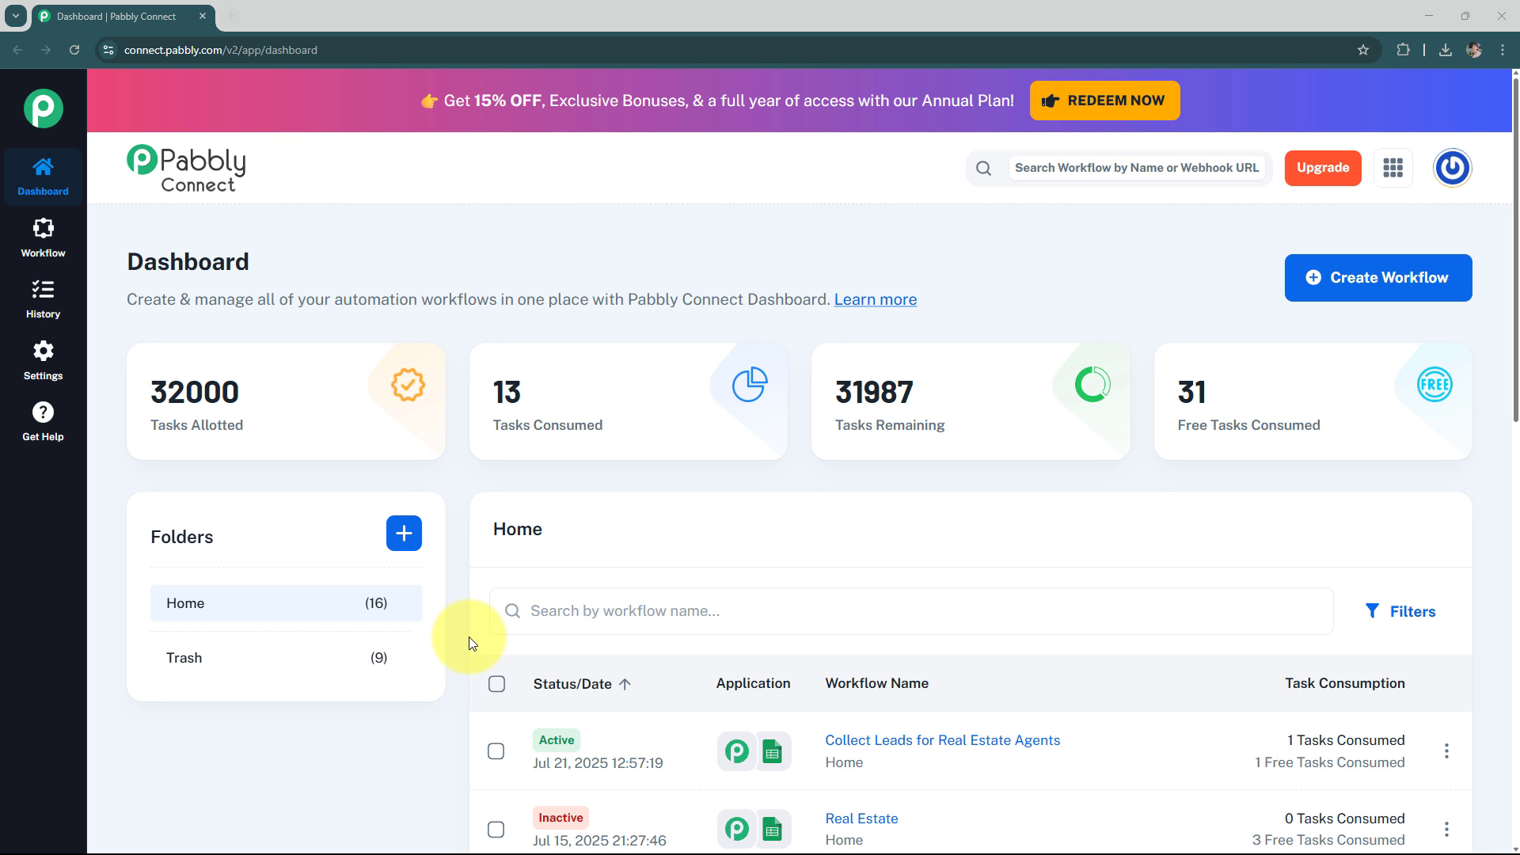
{"action": "left_click", "coordinate": [400, 551]}
{"action": "left_click", "coordinate": [579, 406]}
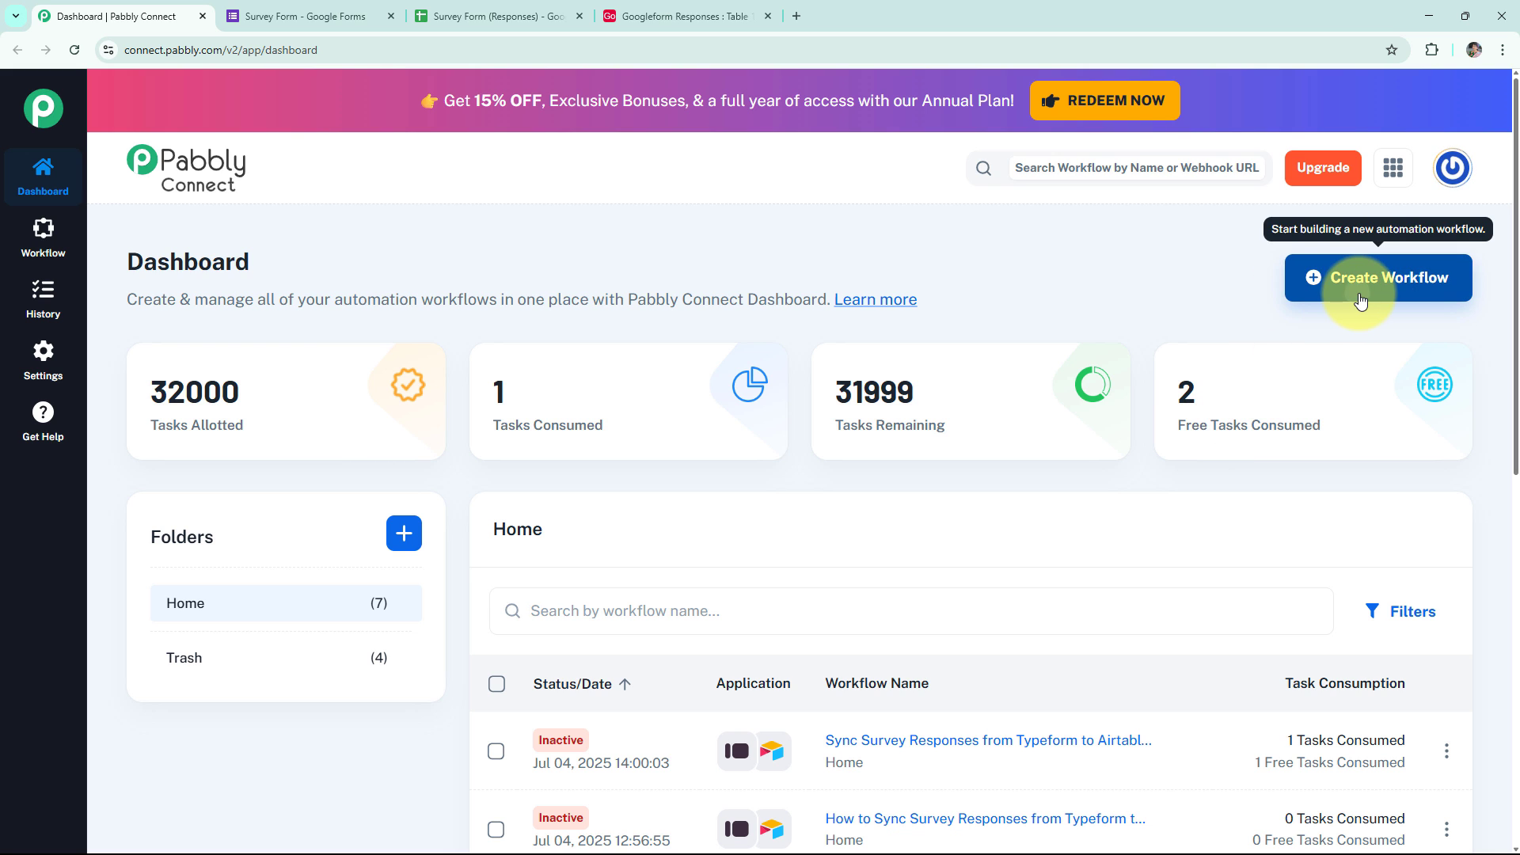
Create a workflow named 'Sync Survey Responses from Googleform to Airtable for Customer Insights' in Home.
{"action": "left_click", "coordinate": [1359, 299]}
{"action": "left_click_drag", "start_coordinate": [831, 426], "coordinate": [456, 428]}
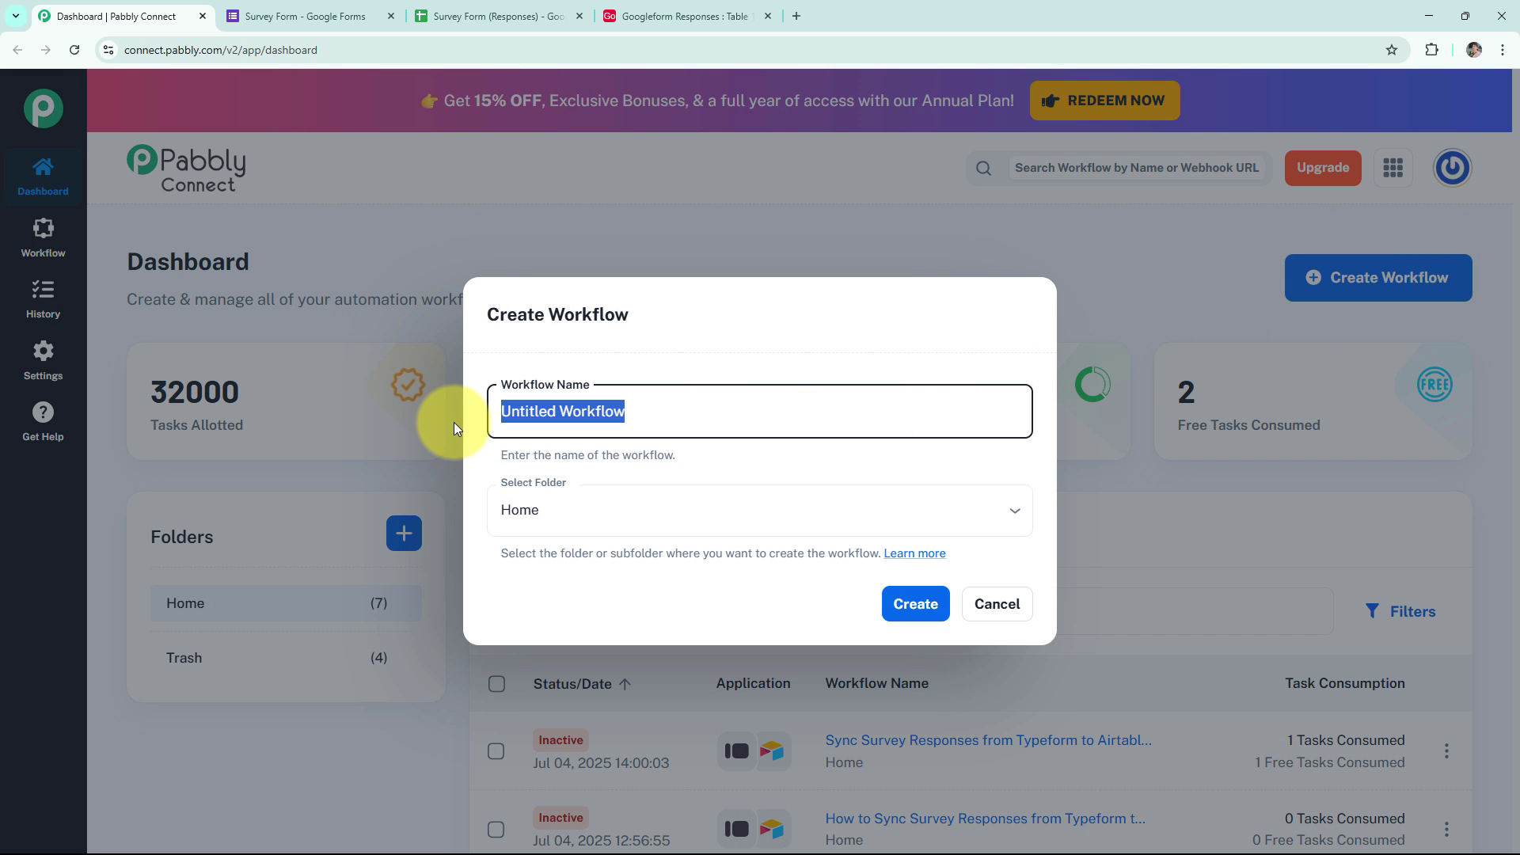
{"action": "type", "text": "Sync Survey Responses from Googleform to Airtable for Customer Insights"}
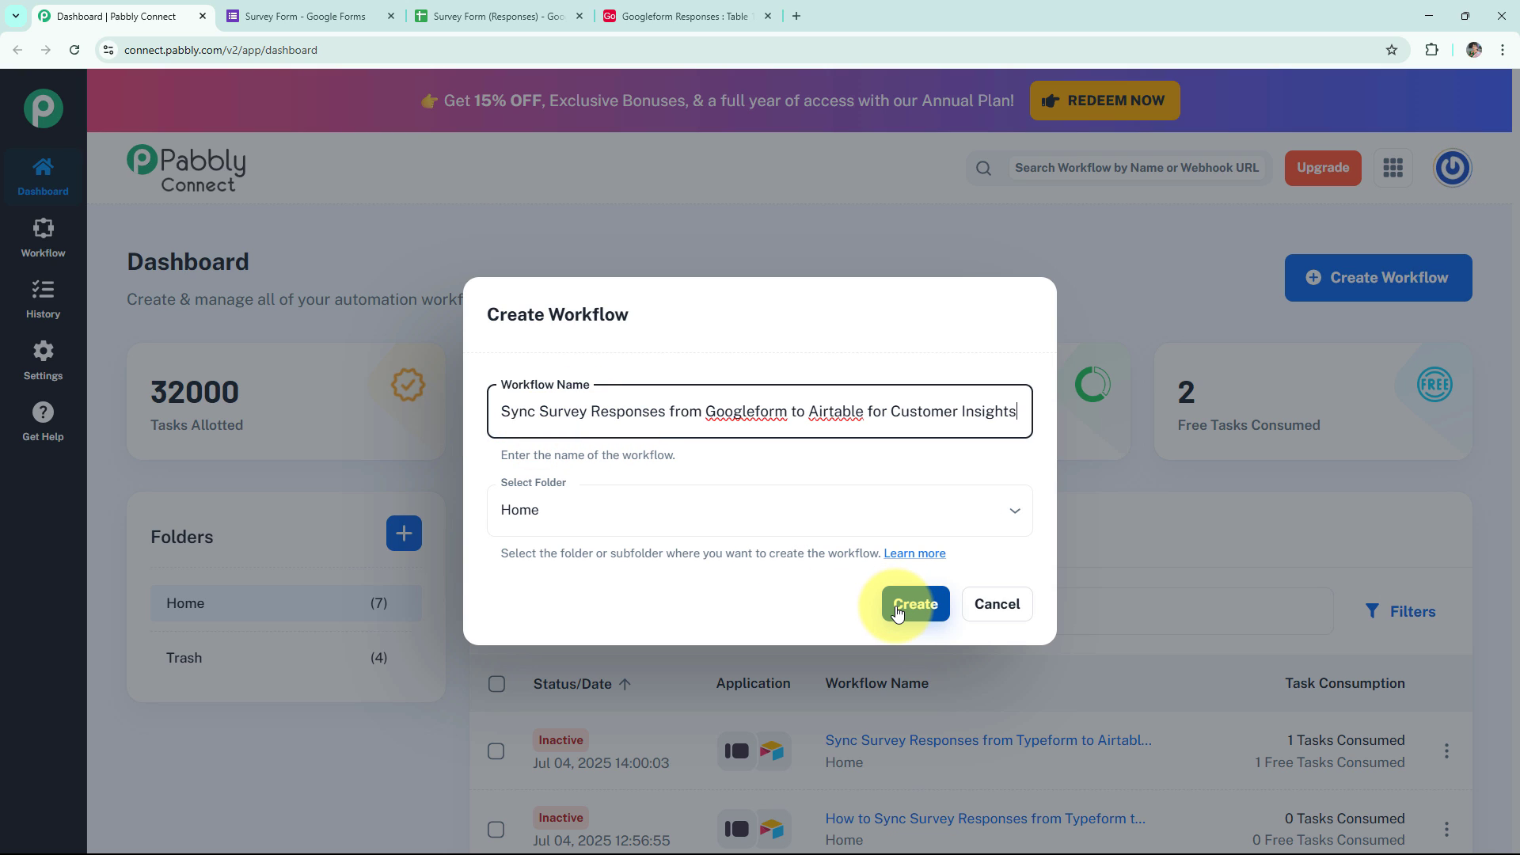
{"action": "left_click", "coordinate": [911, 614]}
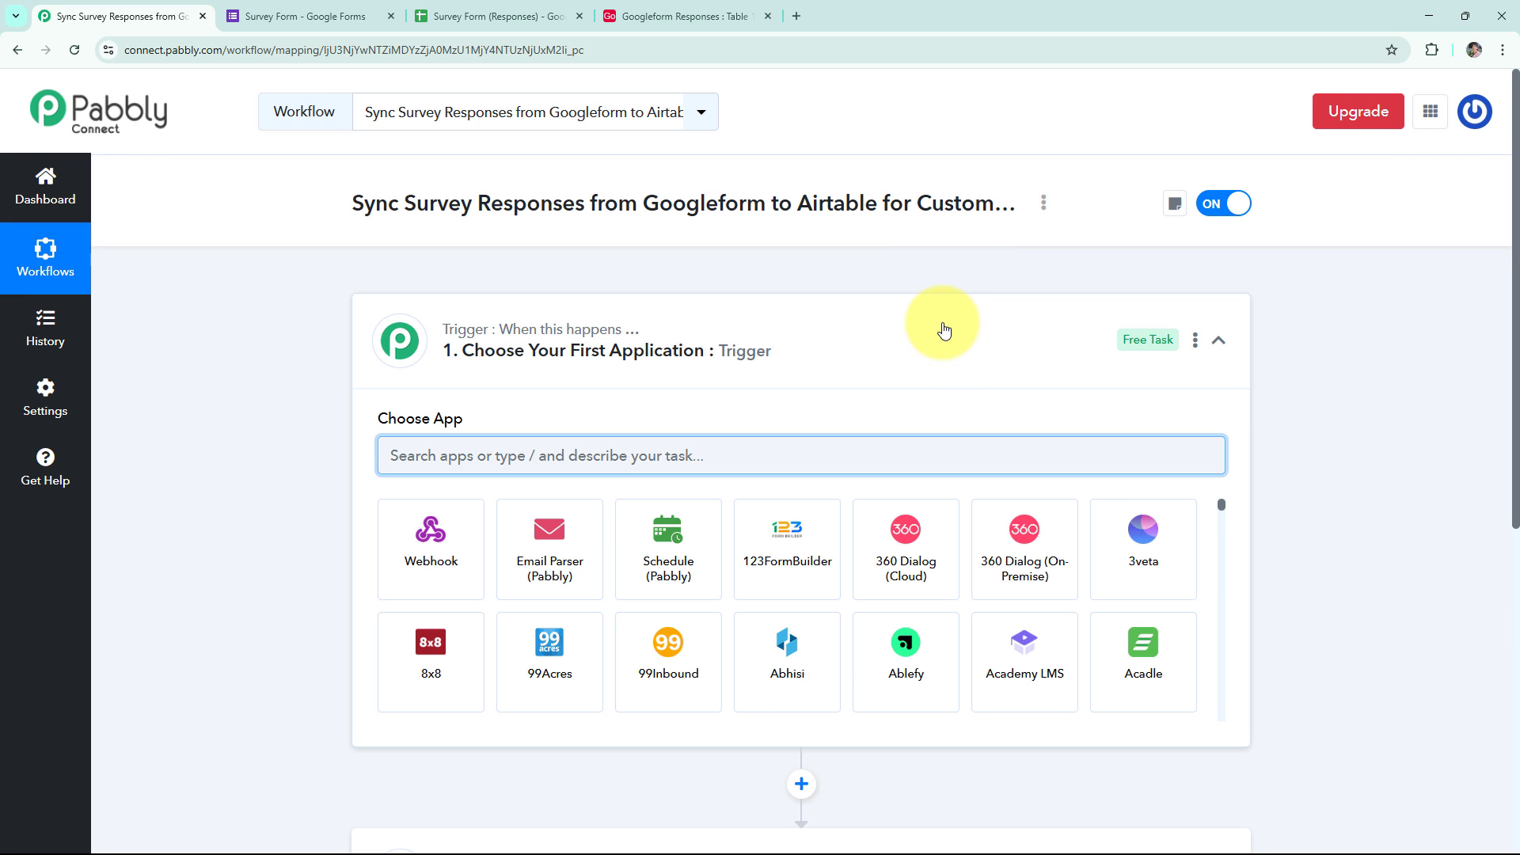
{"action": "scroll", "coordinate": [942, 329], "scroll_direction": "down", "scroll_amount": 2}
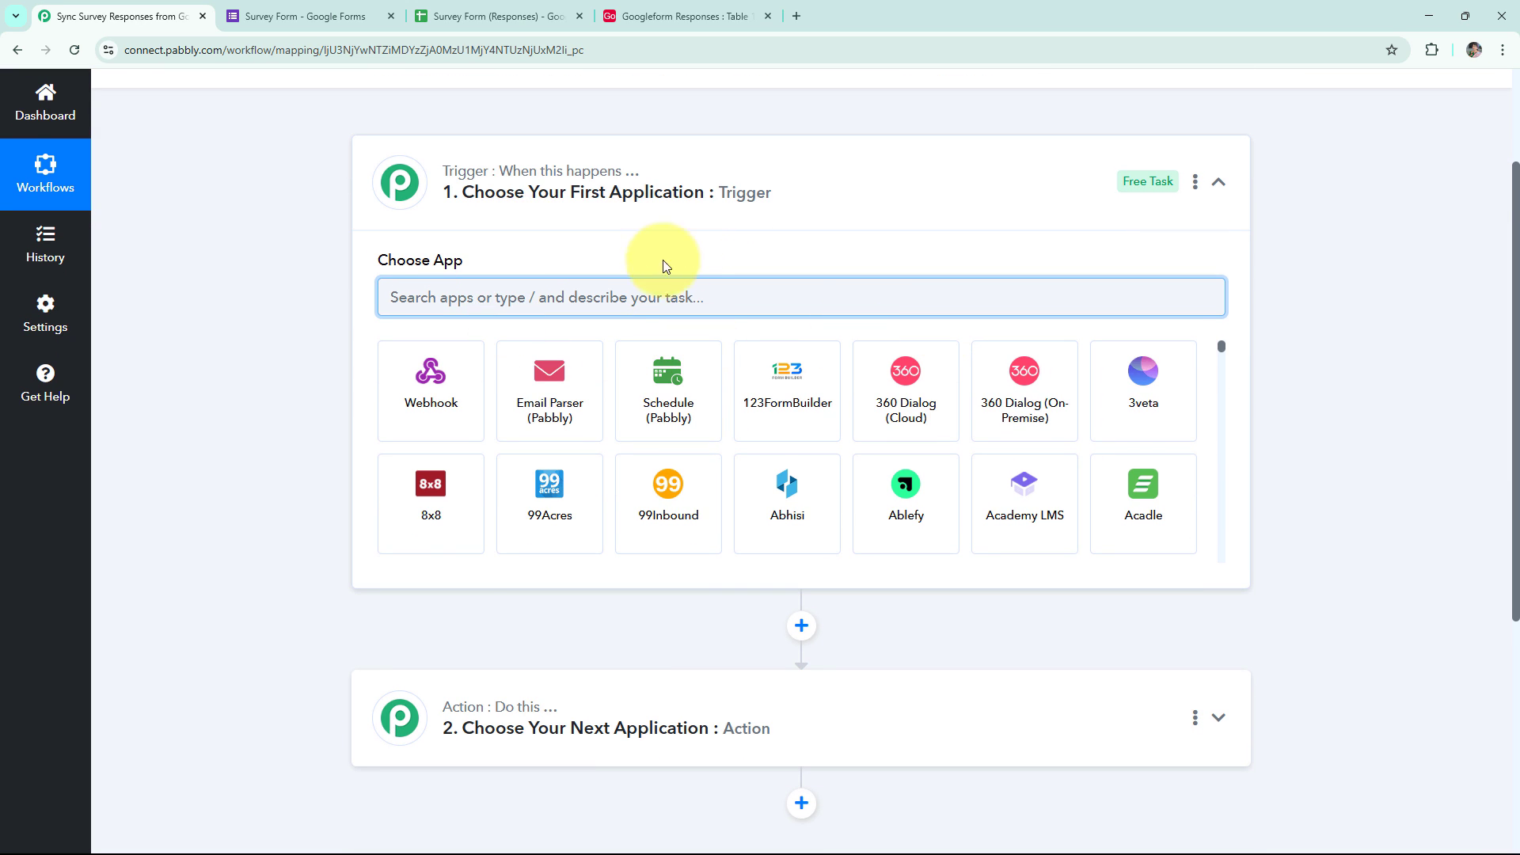
Set the trigger to Google Forms 'New Response Received' and copy its webhook URL.
{"action": "scroll", "coordinate": [507, 713], "scroll_direction": "up", "scroll_amount": 2}
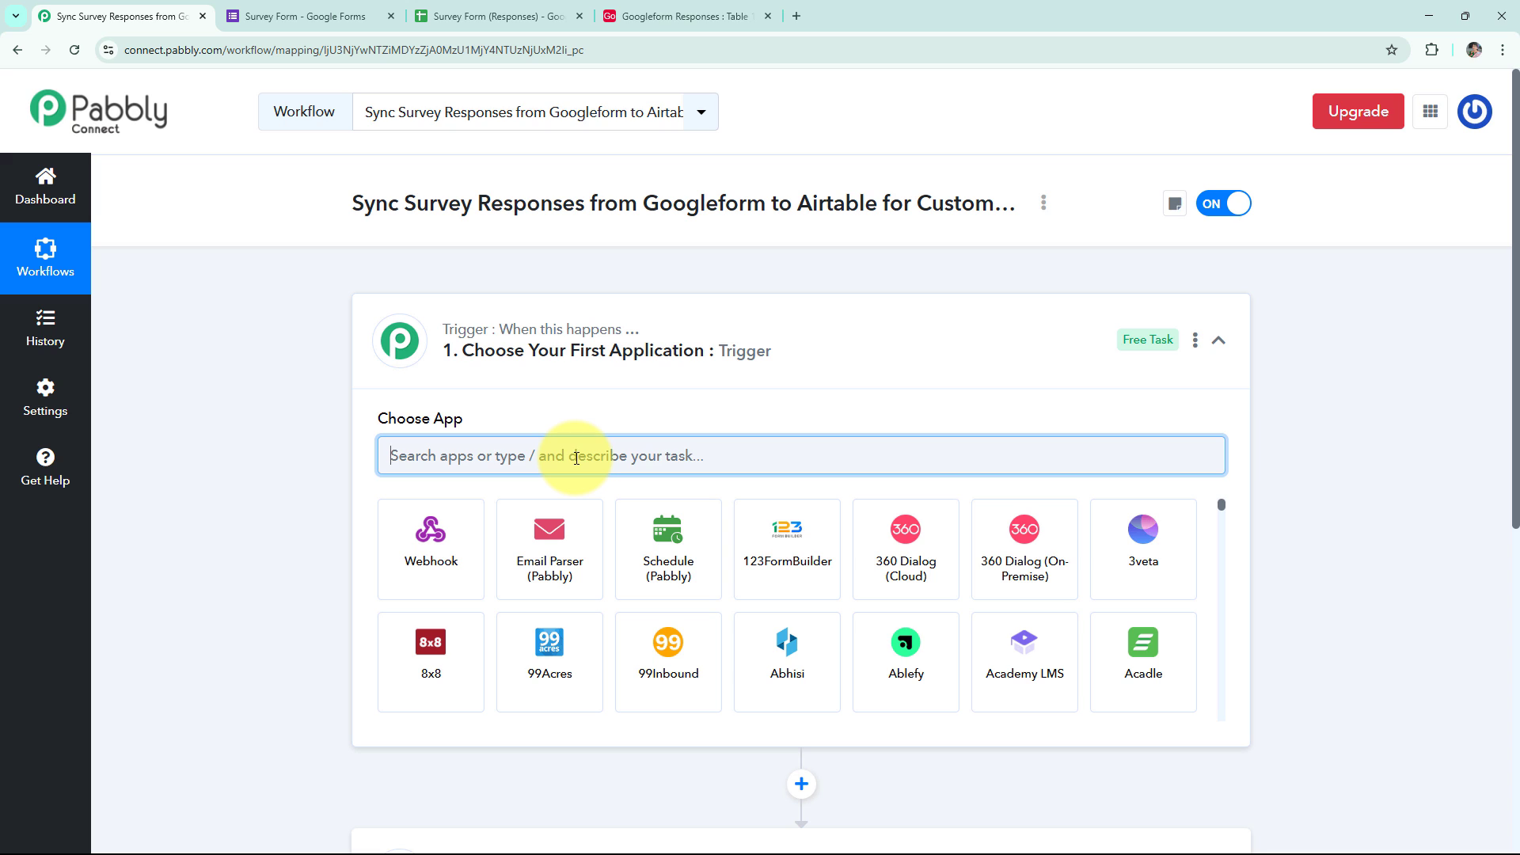
{"action": "type", "text": "google"}
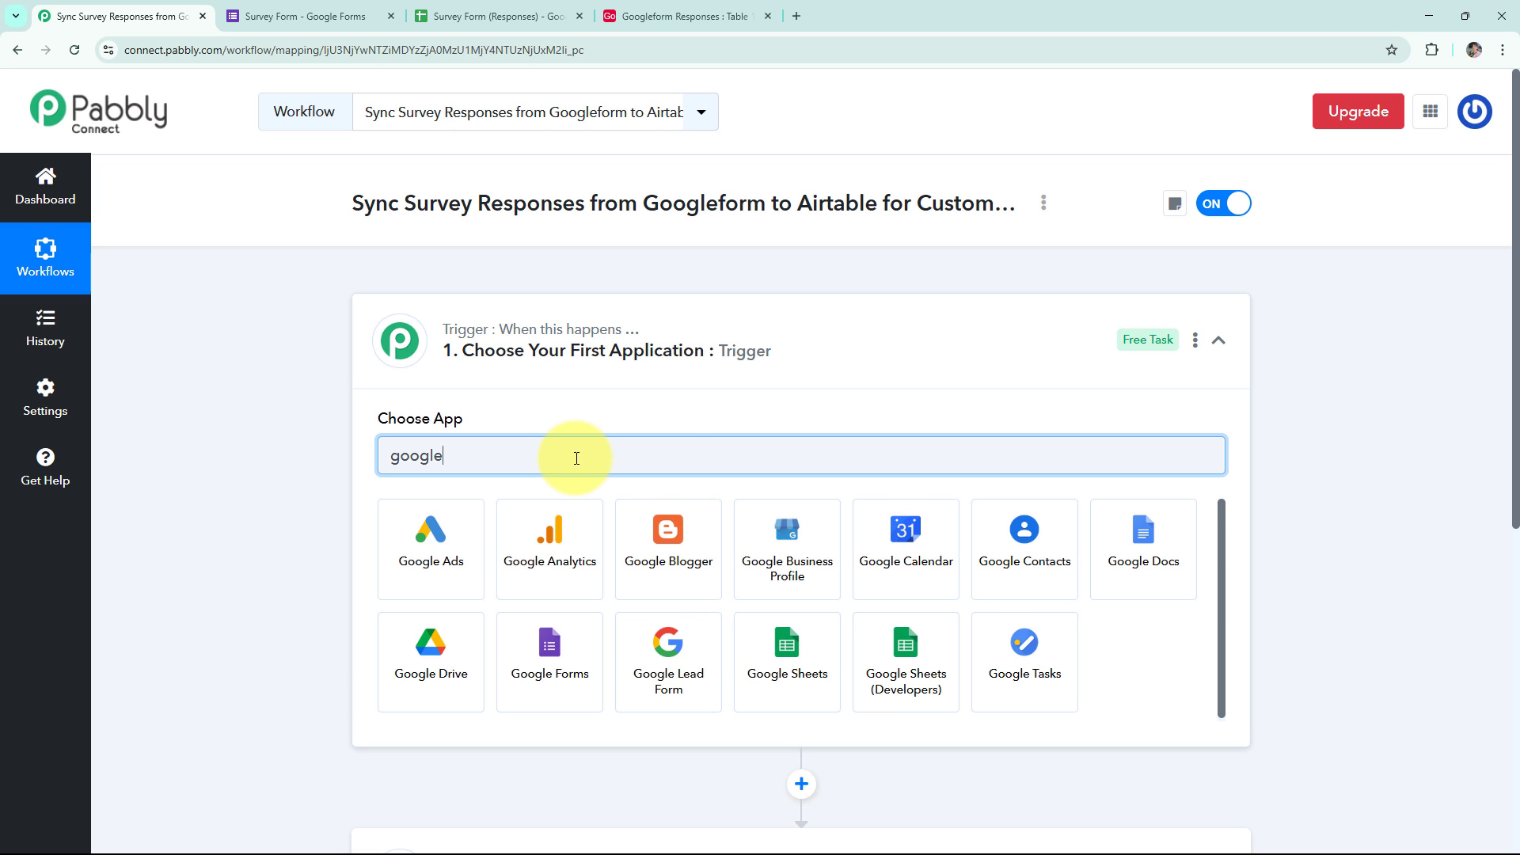
{"action": "type", "text": " f"}
{"action": "left_click", "coordinate": [452, 515]}
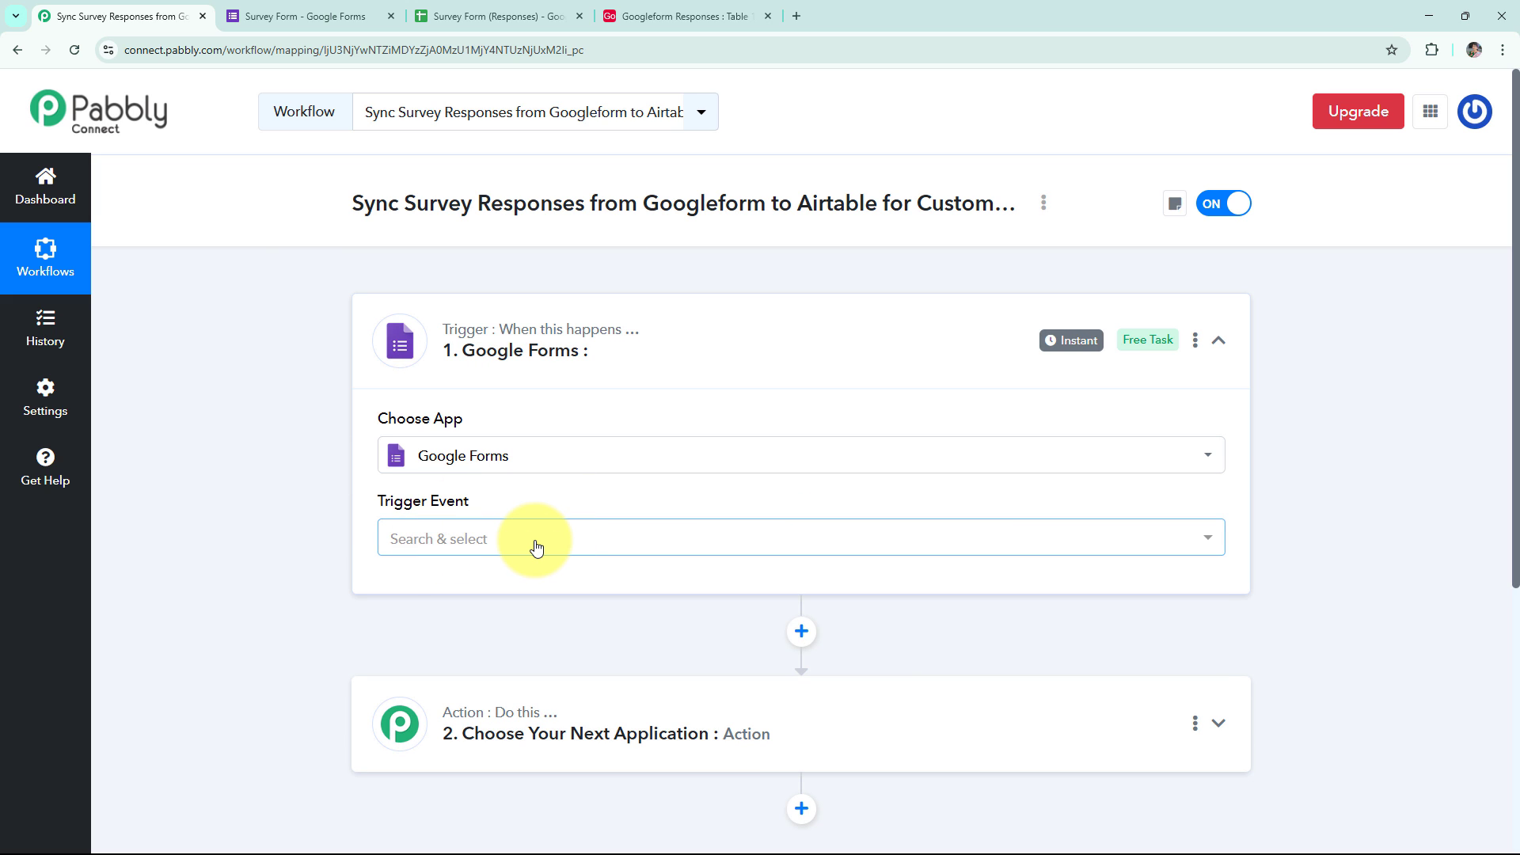
{"action": "left_click", "coordinate": [536, 545]}
{"action": "left_click", "coordinate": [474, 646]}
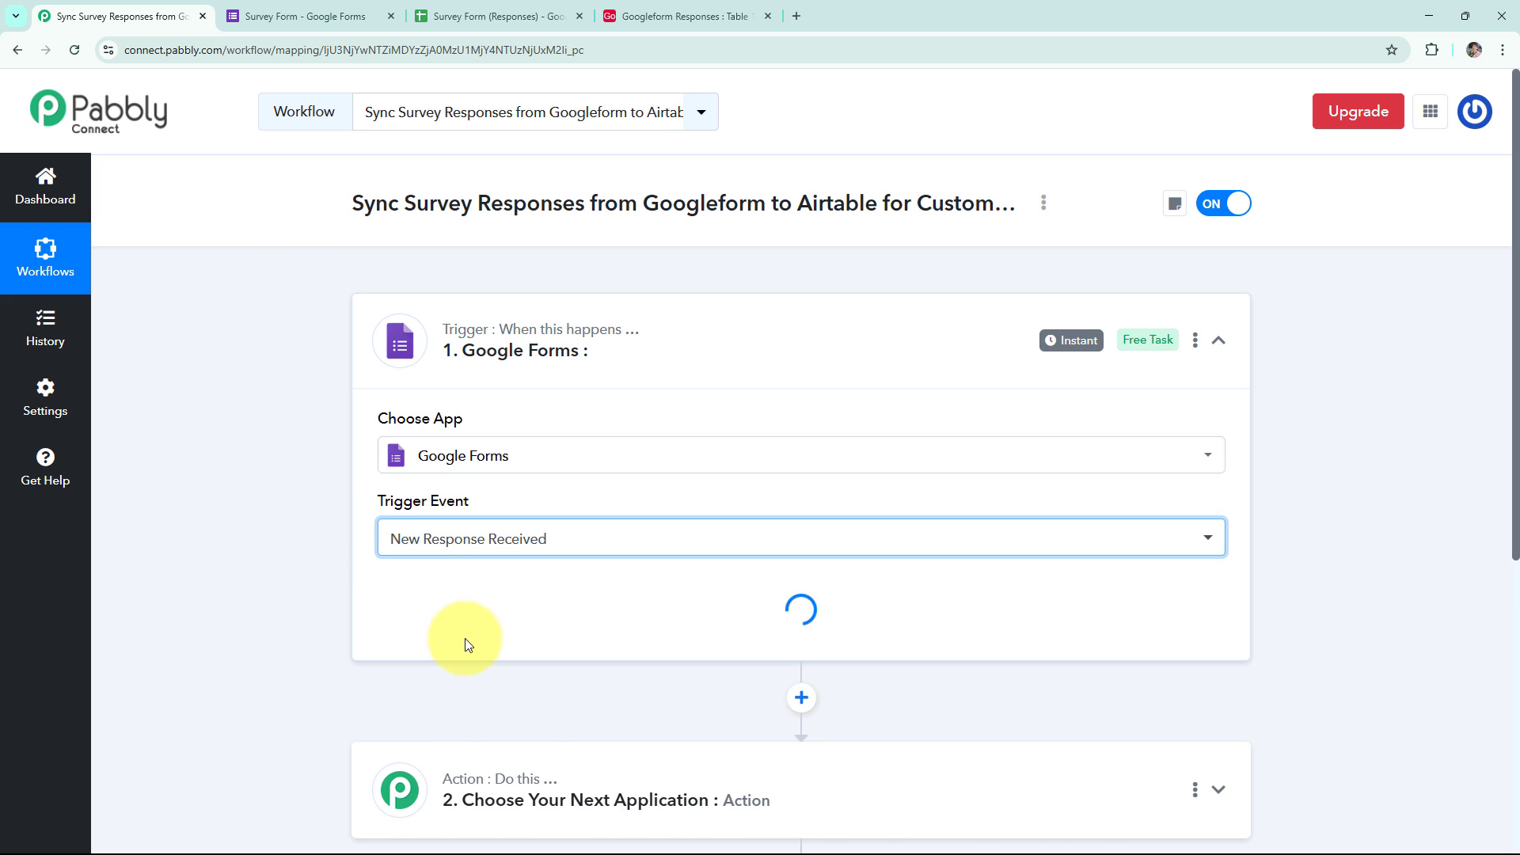
{"action": "scroll", "coordinate": [317, 590], "scroll_direction": "down", "scroll_amount": 2}
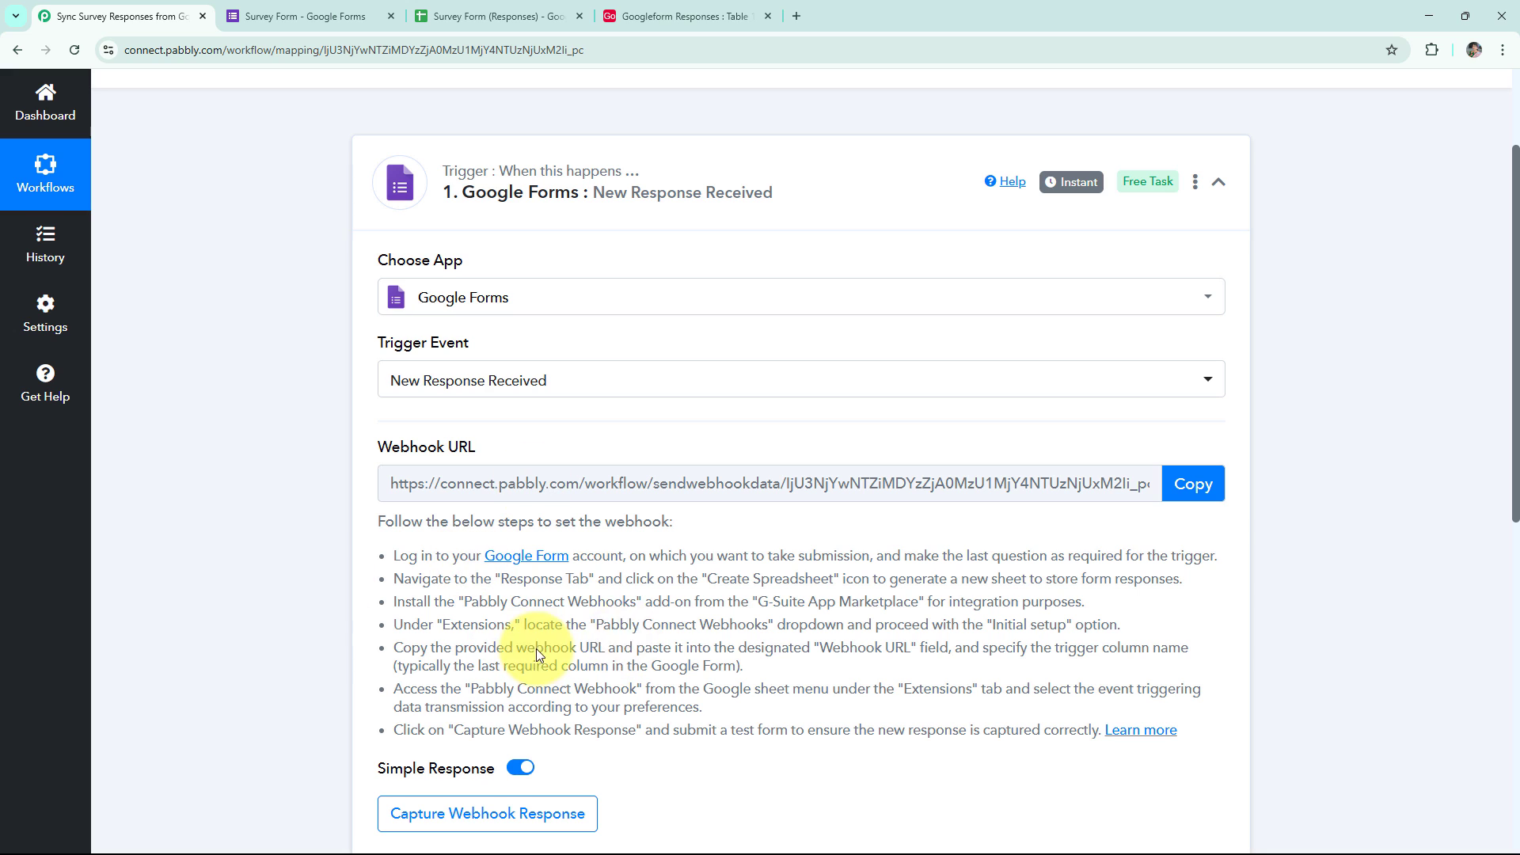
{"action": "scroll", "coordinate": [634, 634], "scroll_direction": "down", "scroll_amount": 1}
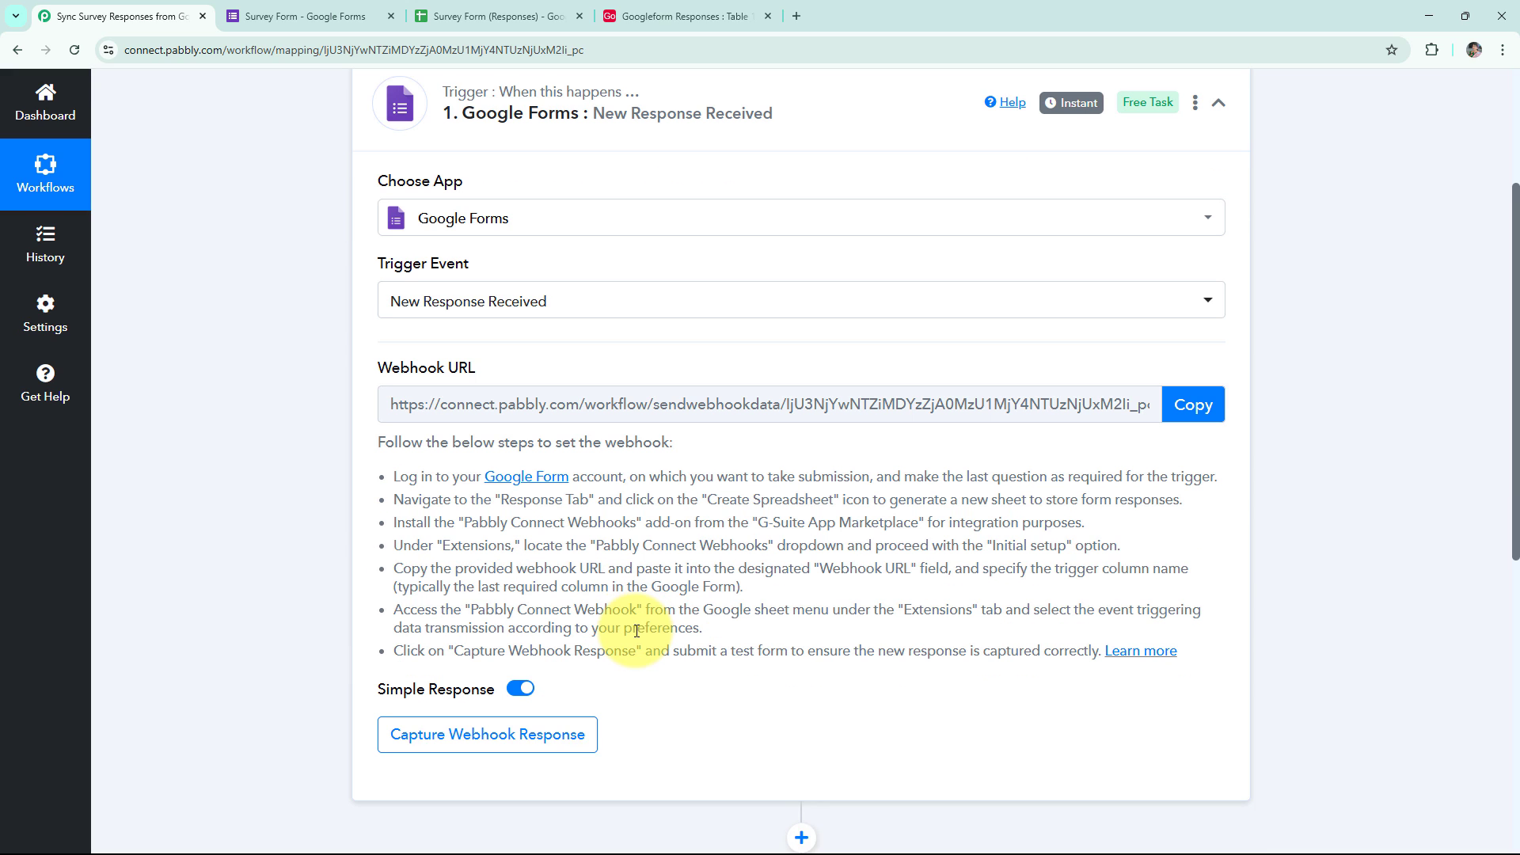
{"action": "left_click", "coordinate": [1179, 420]}
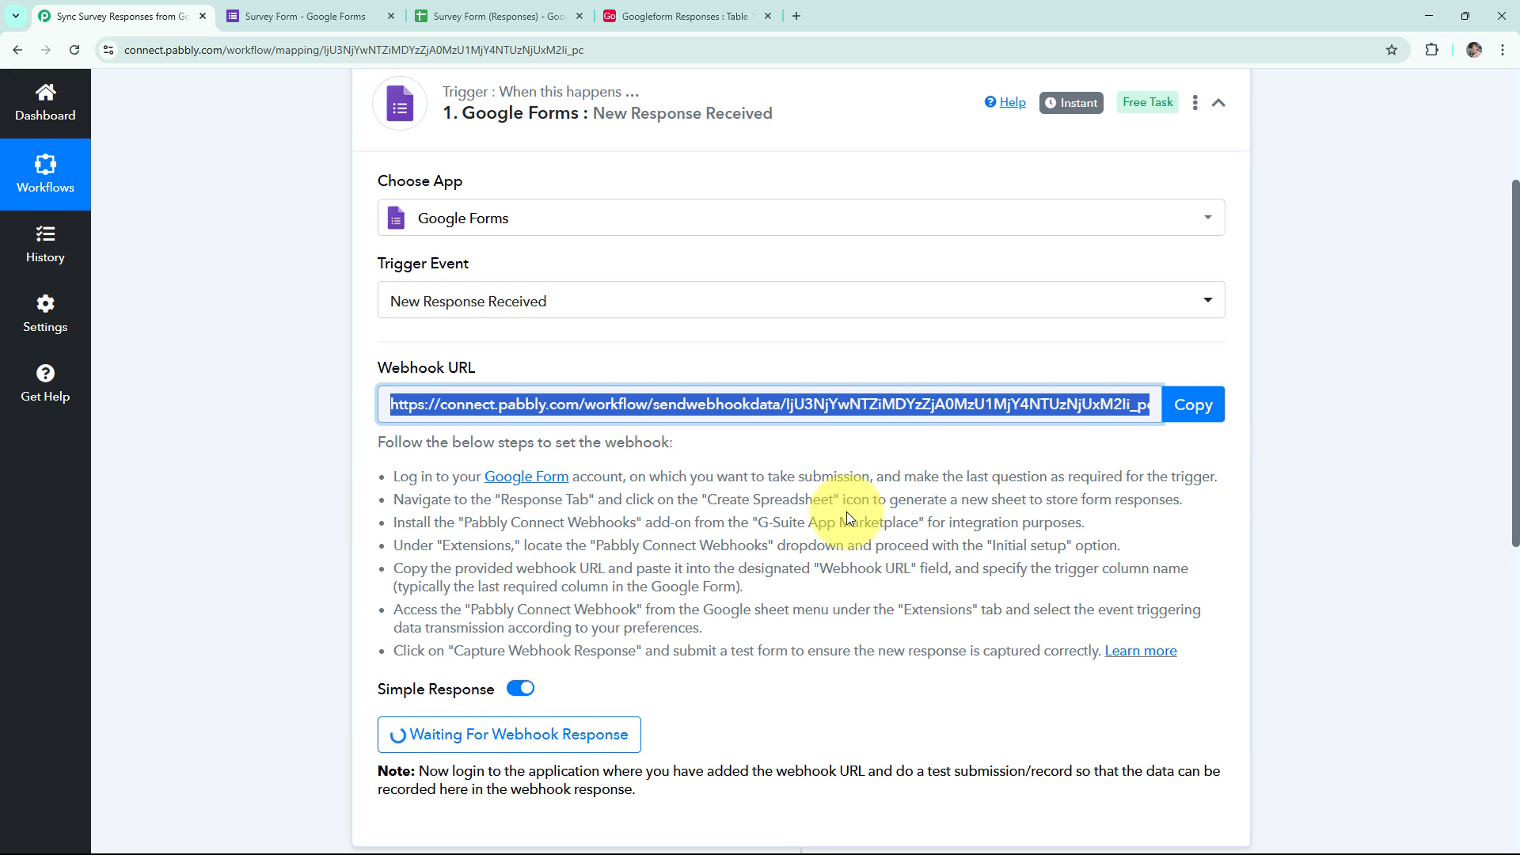
{"action": "left_click", "coordinate": [296, 8]}
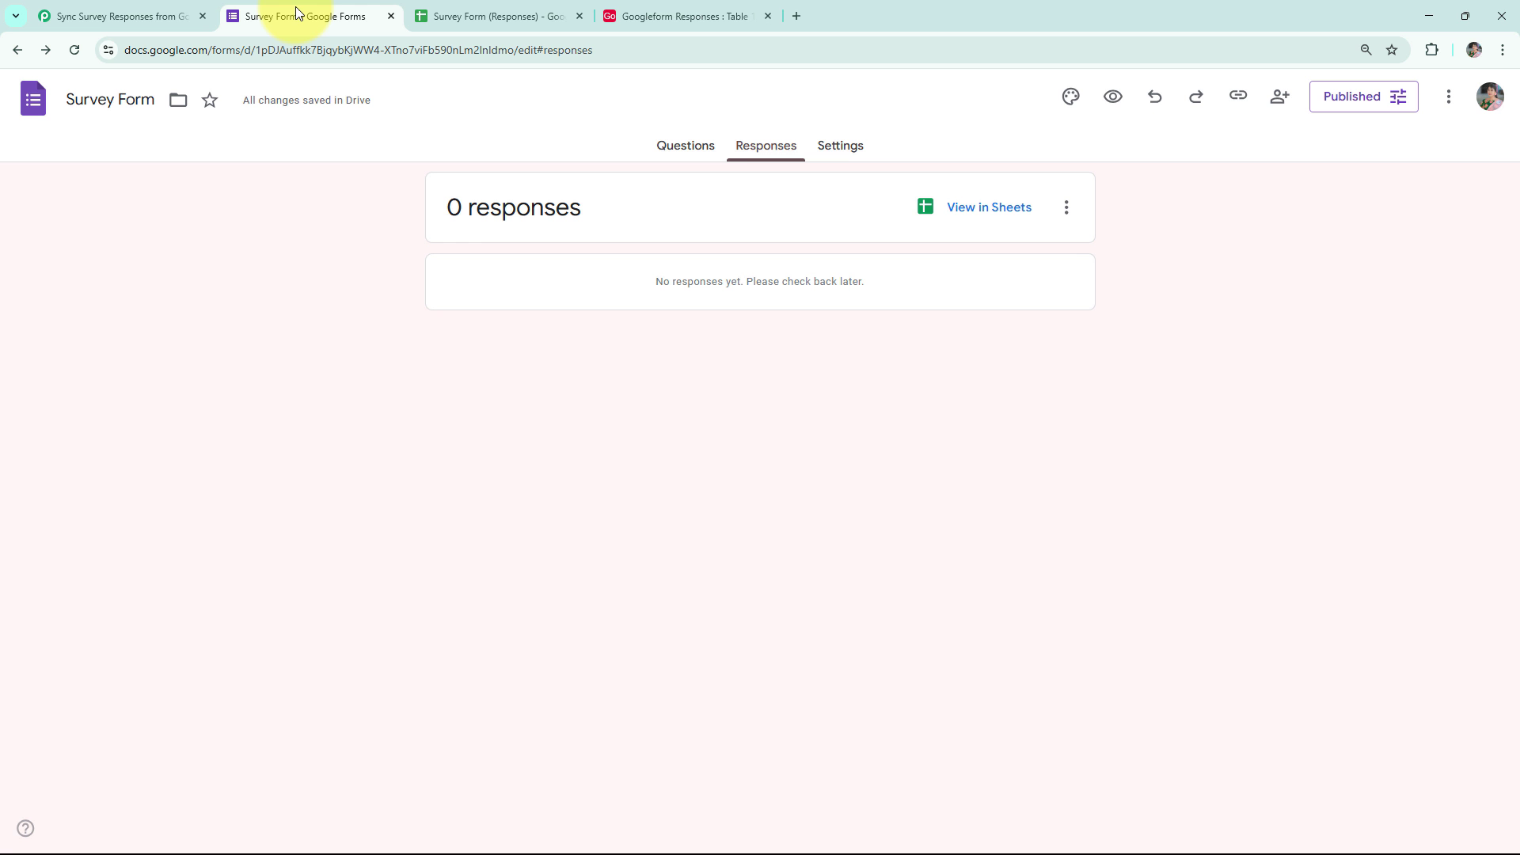
{"action": "left_click", "coordinate": [707, 149]}
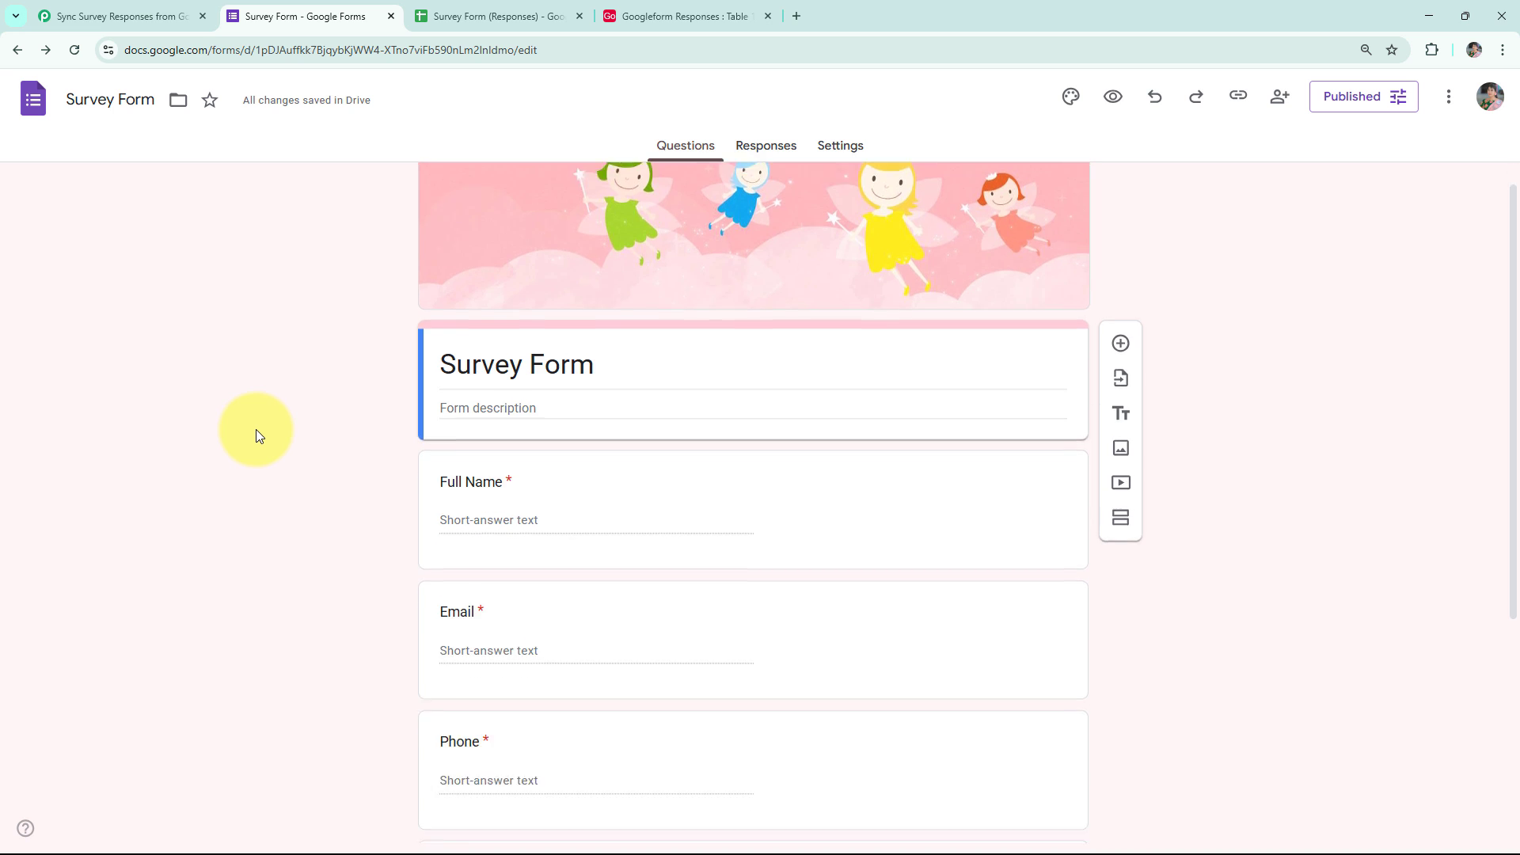
{"action": "scroll", "coordinate": [255, 429], "scroll_direction": "down", "scroll_amount": 2}
{"action": "scroll", "coordinate": [255, 429], "scroll_direction": "up", "scroll_amount": 2}
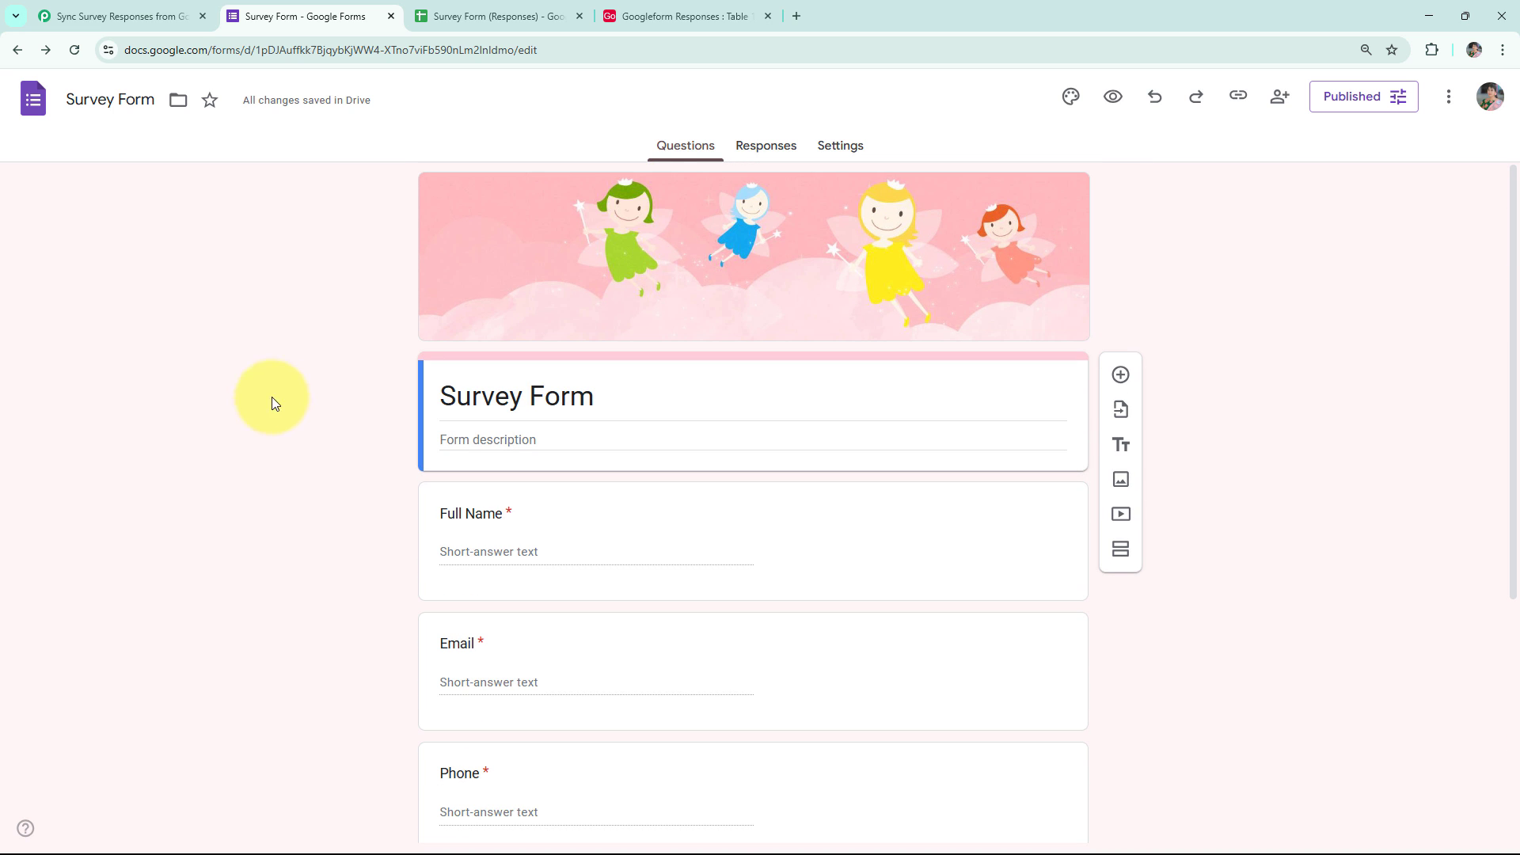
{"action": "left_click", "coordinate": [766, 161]}
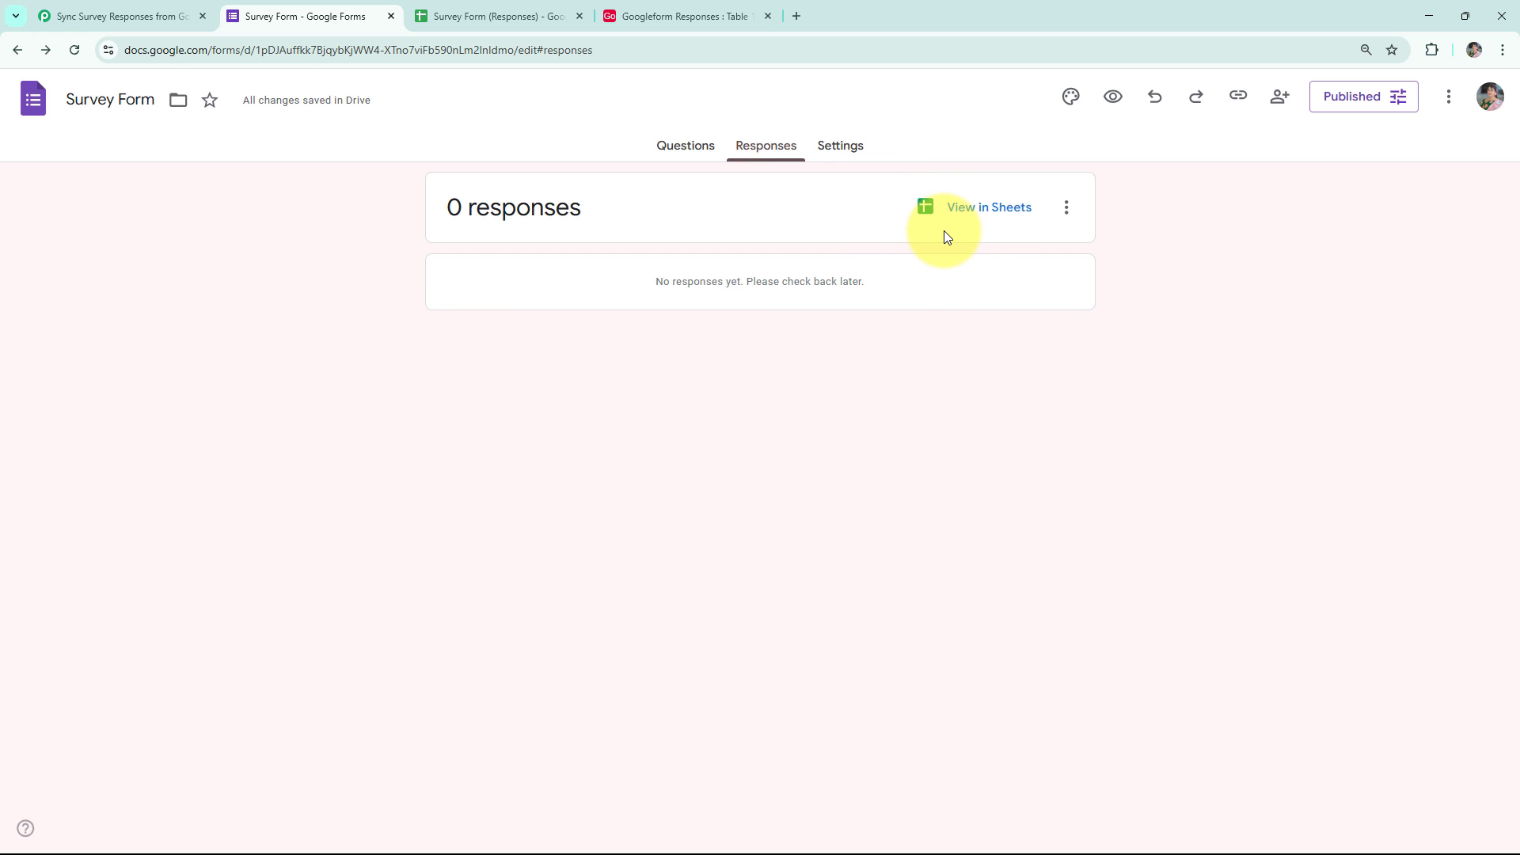
In the responses sheet, find the Pabbly Connect Webhooks add-on through a 'webhook' Marketplace search.
{"action": "left_click", "coordinate": [524, 19]}
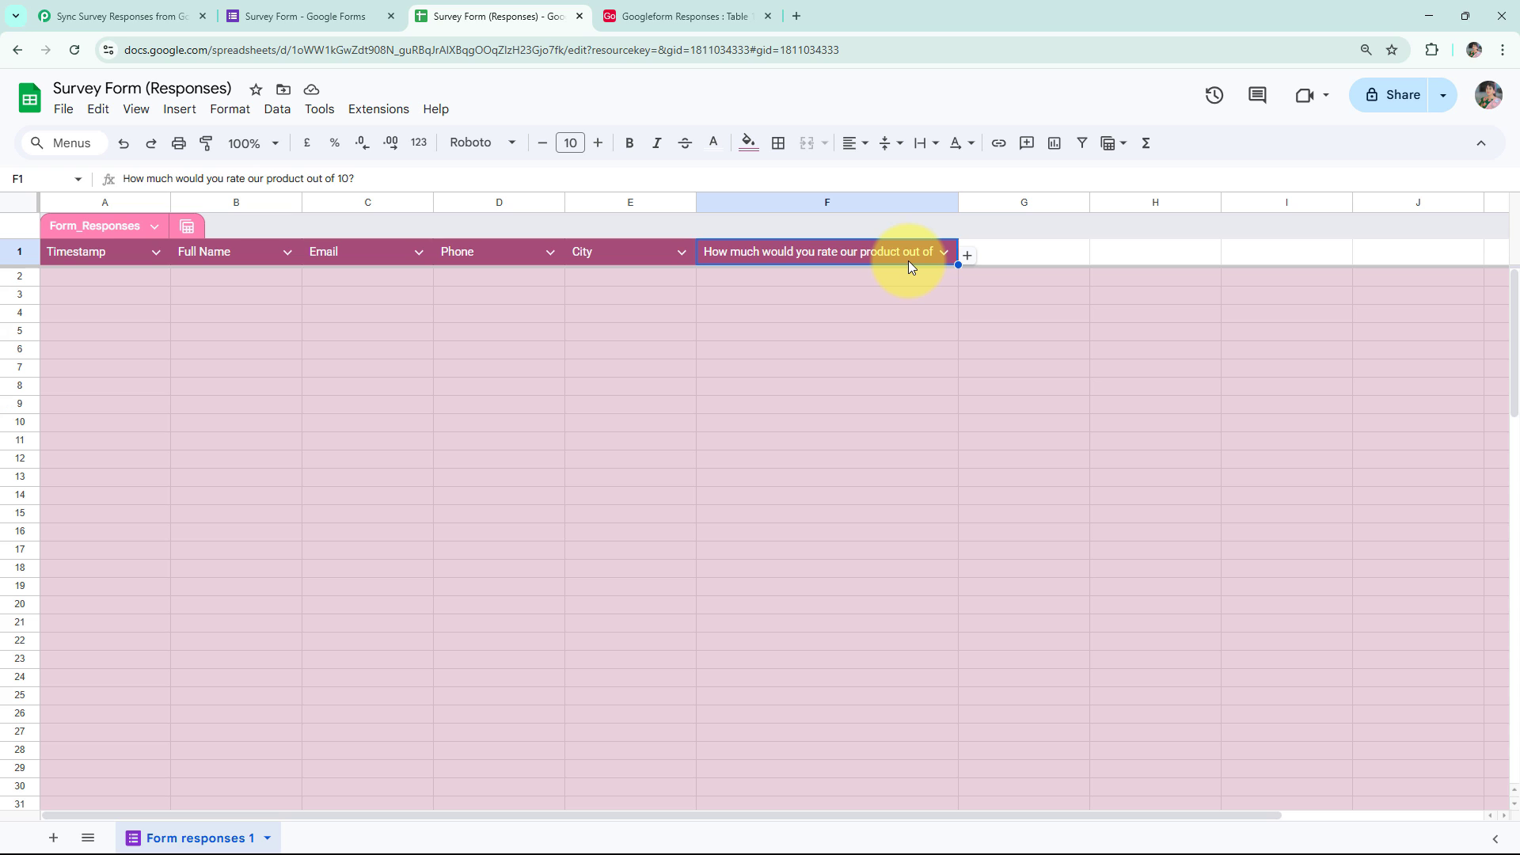
{"action": "key", "text": "ctrl+Home"}
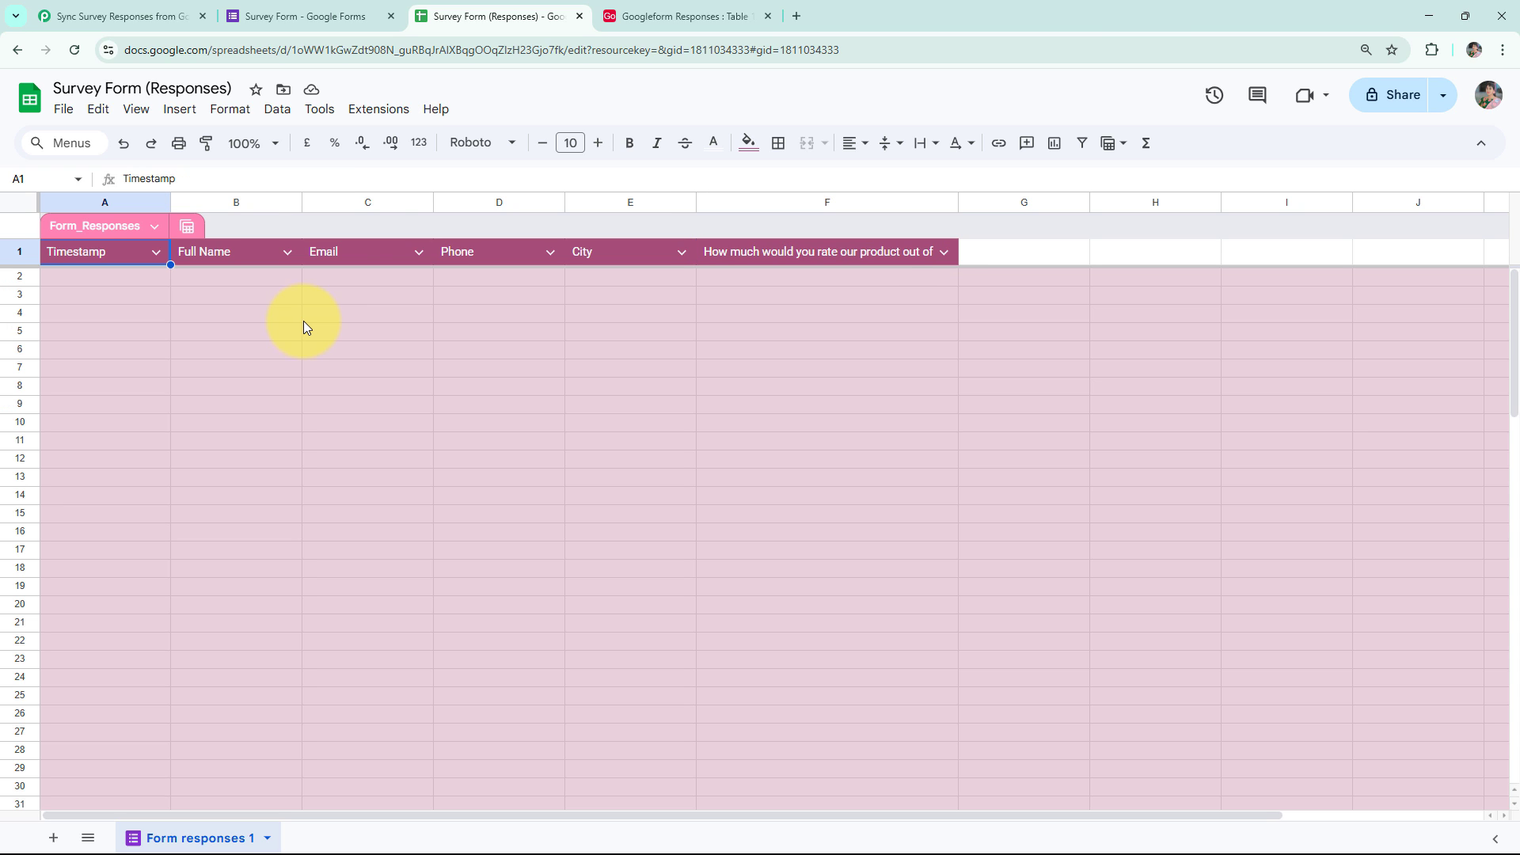
{"action": "left_click", "coordinate": [378, 115]}
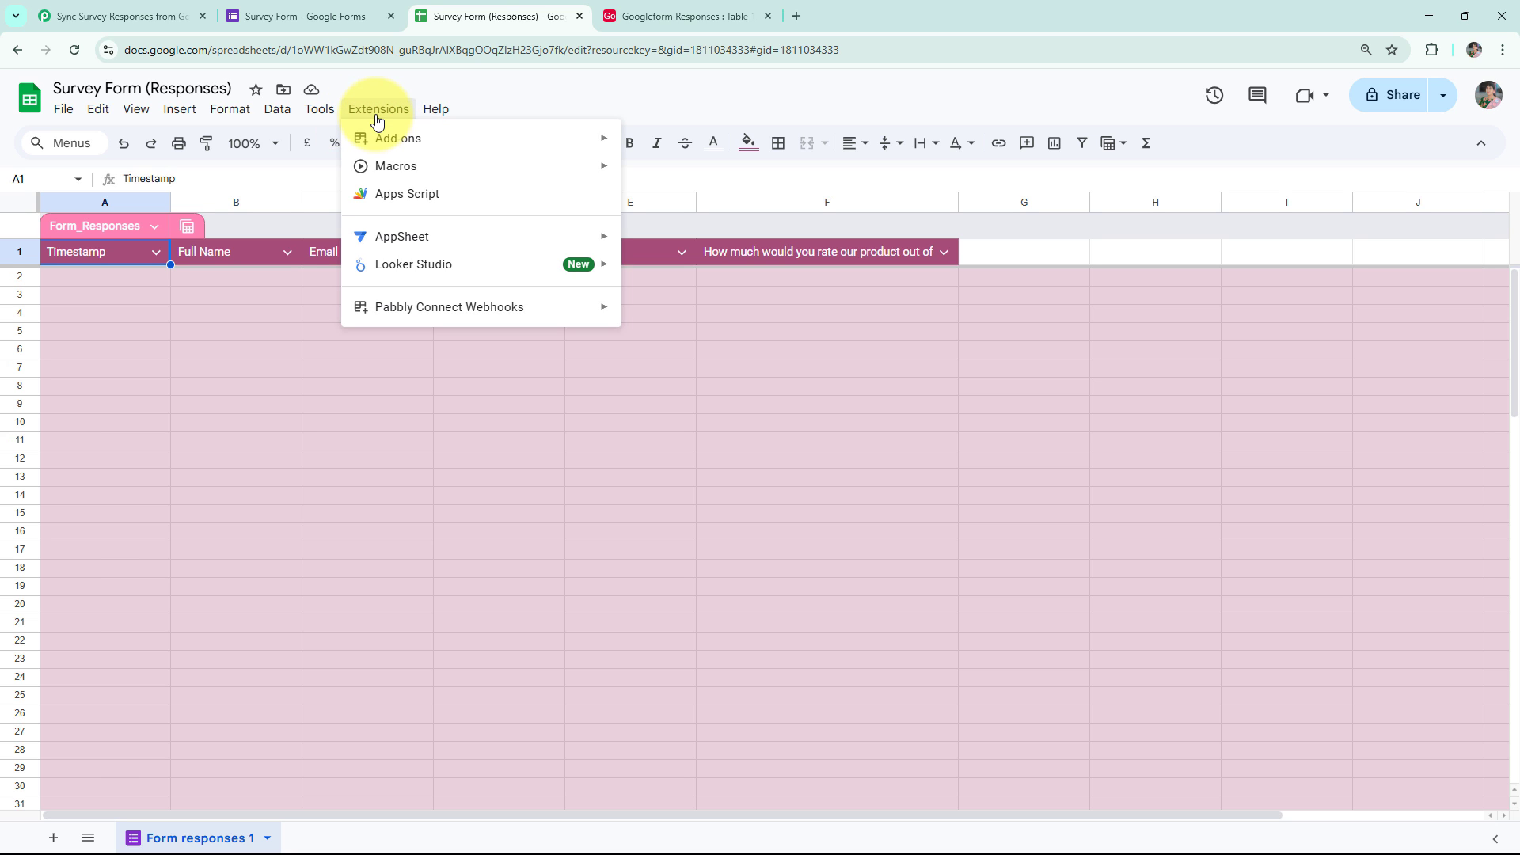
{"action": "mouse_move", "coordinate": [404, 154]}
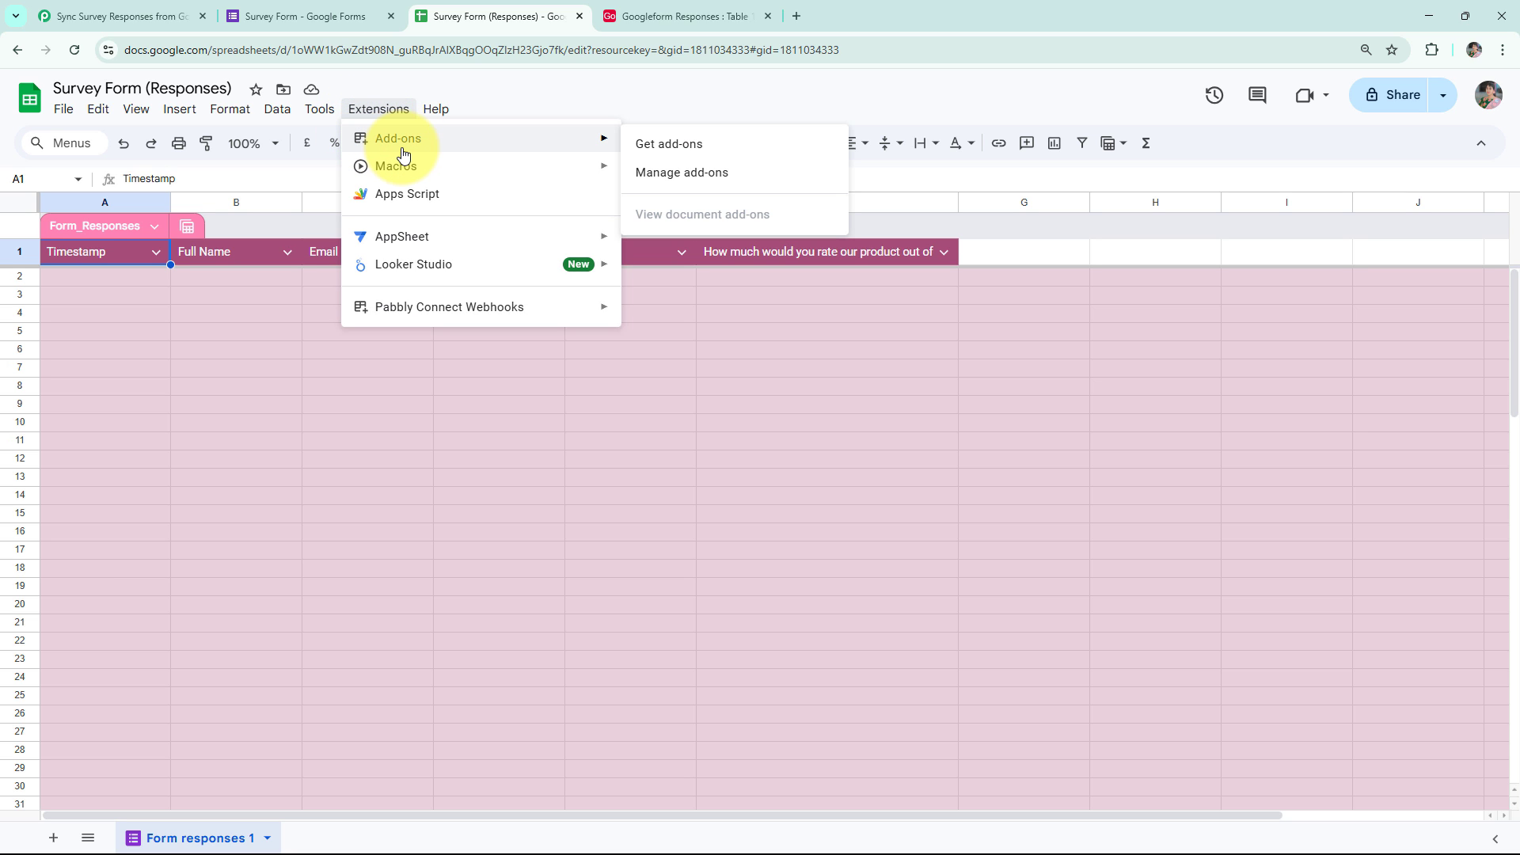
{"action": "left_click", "coordinate": [642, 150]}
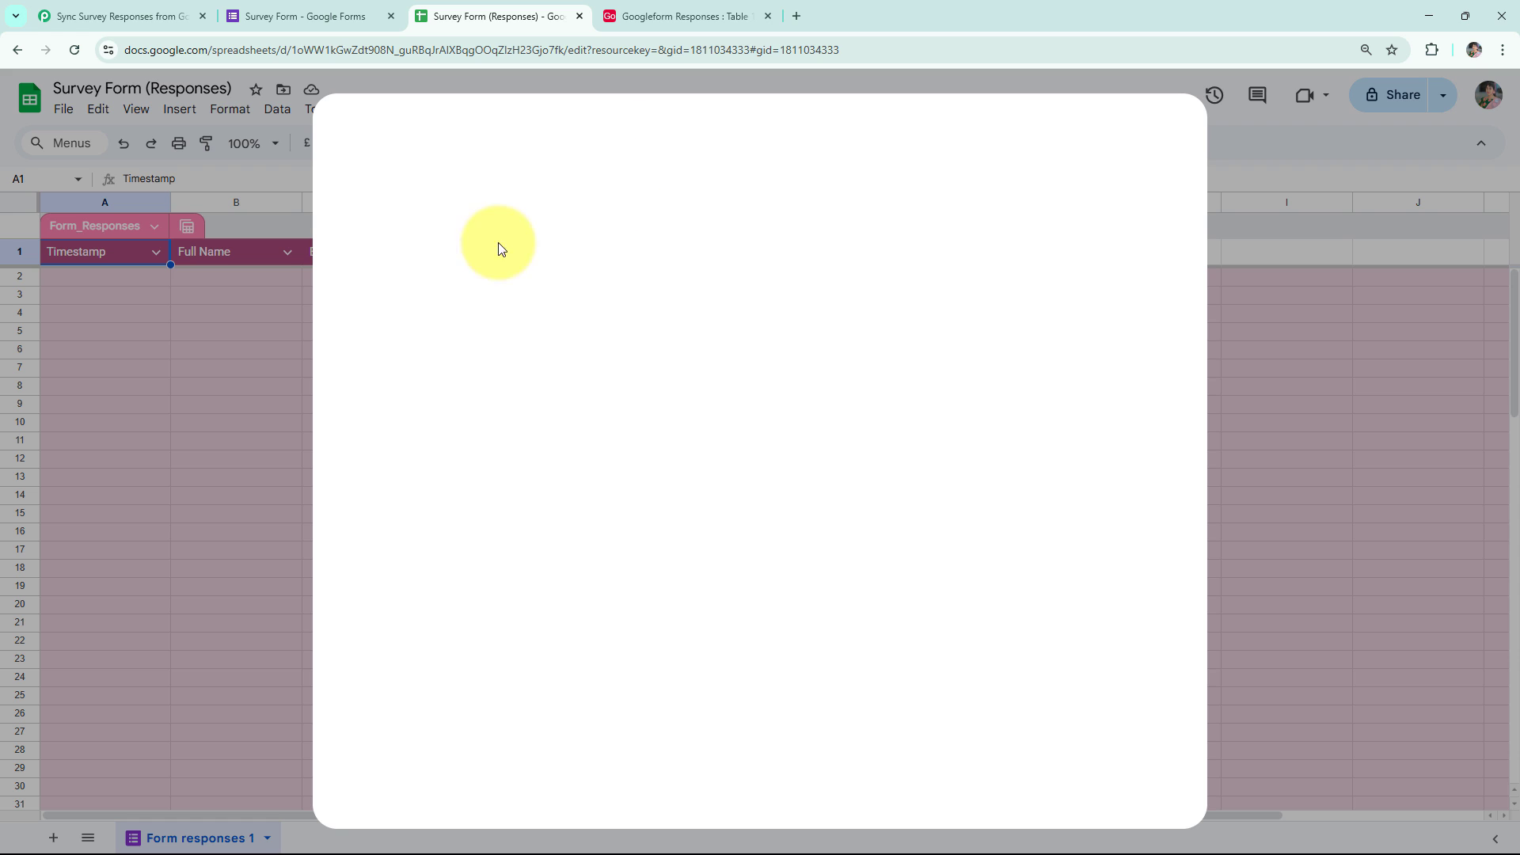
{"action": "left_click", "coordinate": [840, 139]}
{"action": "type", "text": "pabb"}
{"action": "key", "text": "BackSpace"}
{"action": "key", "text": "BackSpace"}
{"action": "key", "text": "BackSpace"}
{"action": "key", "text": "BackSpace"}
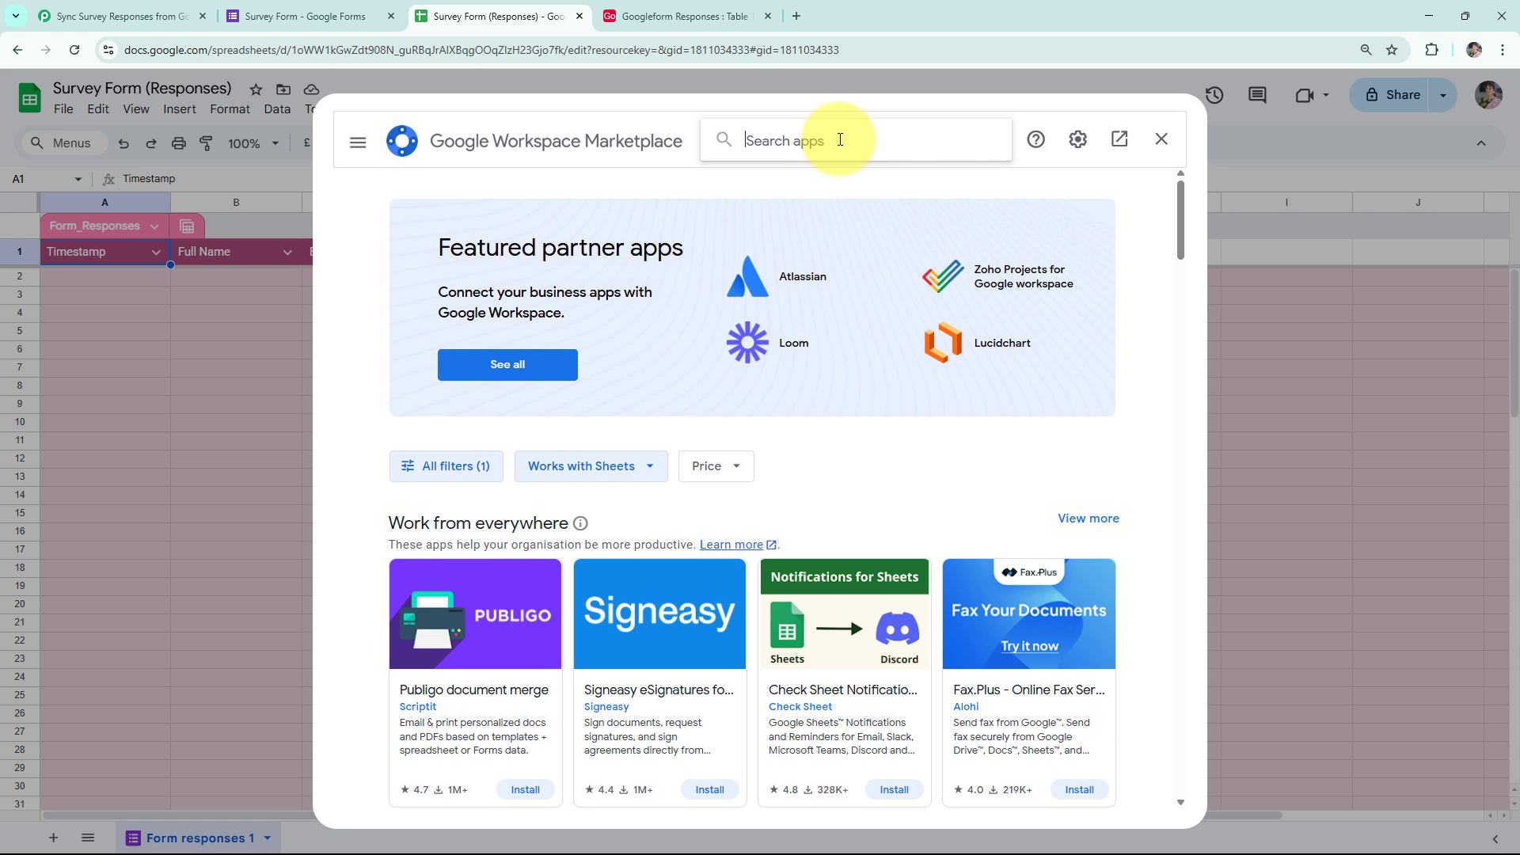
{"action": "type", "text": "webhook"}
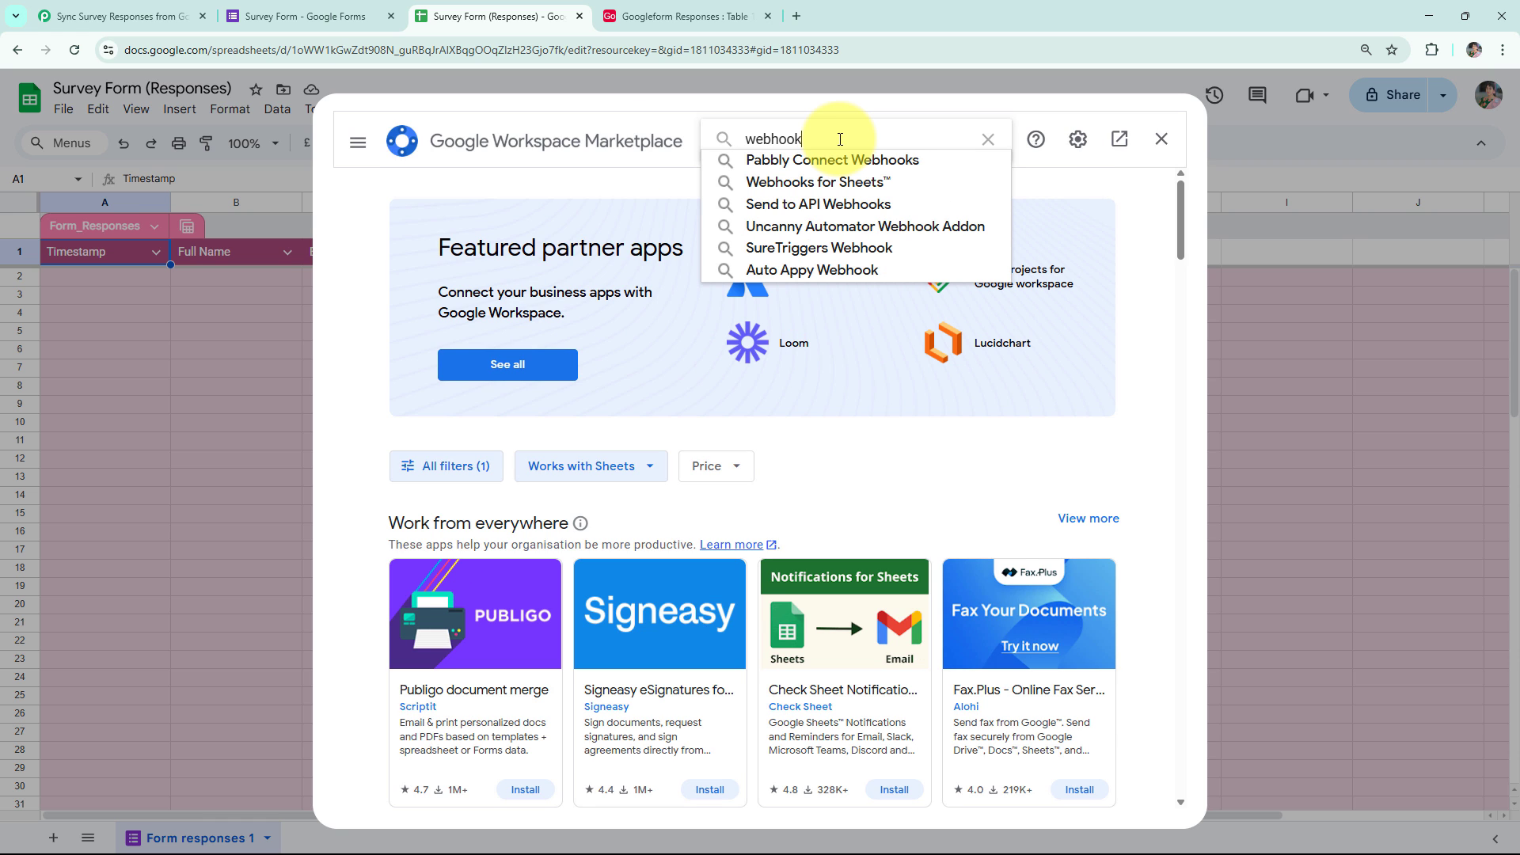
{"action": "left_click", "coordinate": [843, 158]}
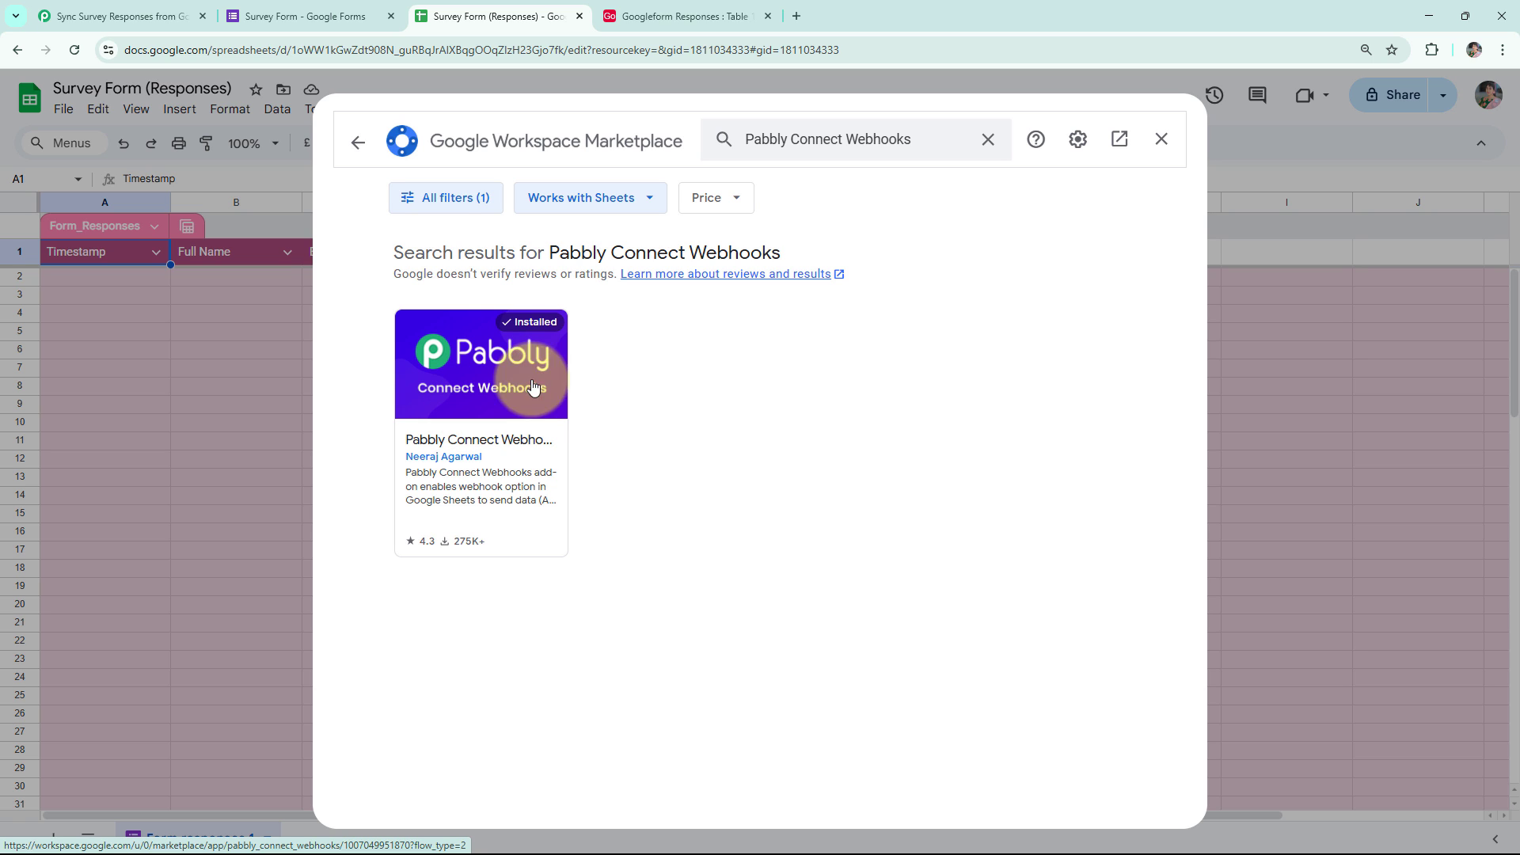
{"action": "left_click", "coordinate": [1161, 140]}
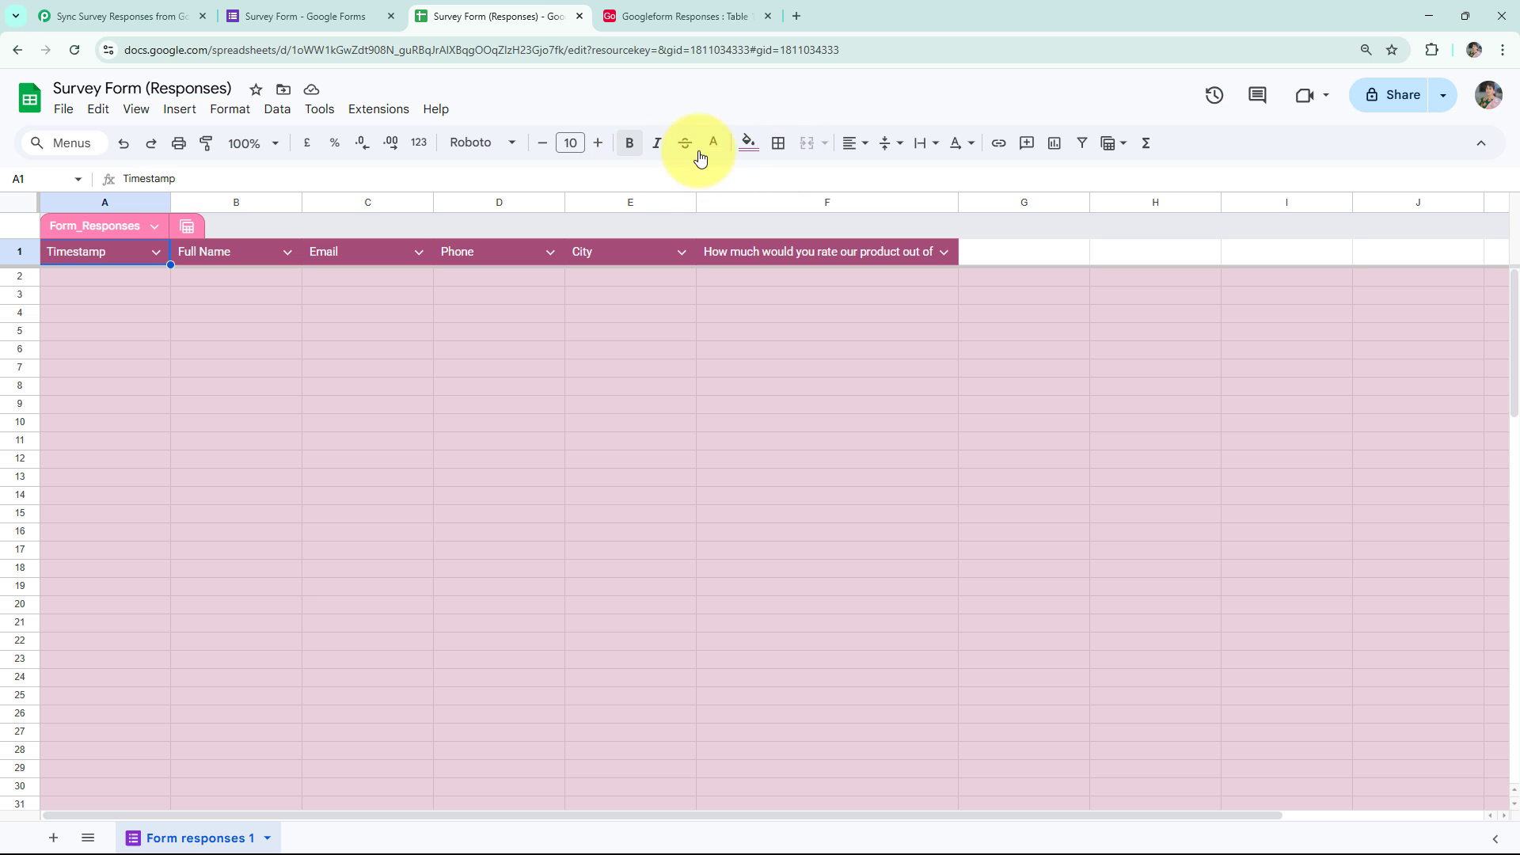
Submit the Pabbly Connect Webhooks Initial Setup with the copied webhook URL and trigger column F.
{"action": "left_click", "coordinate": [357, 111]}
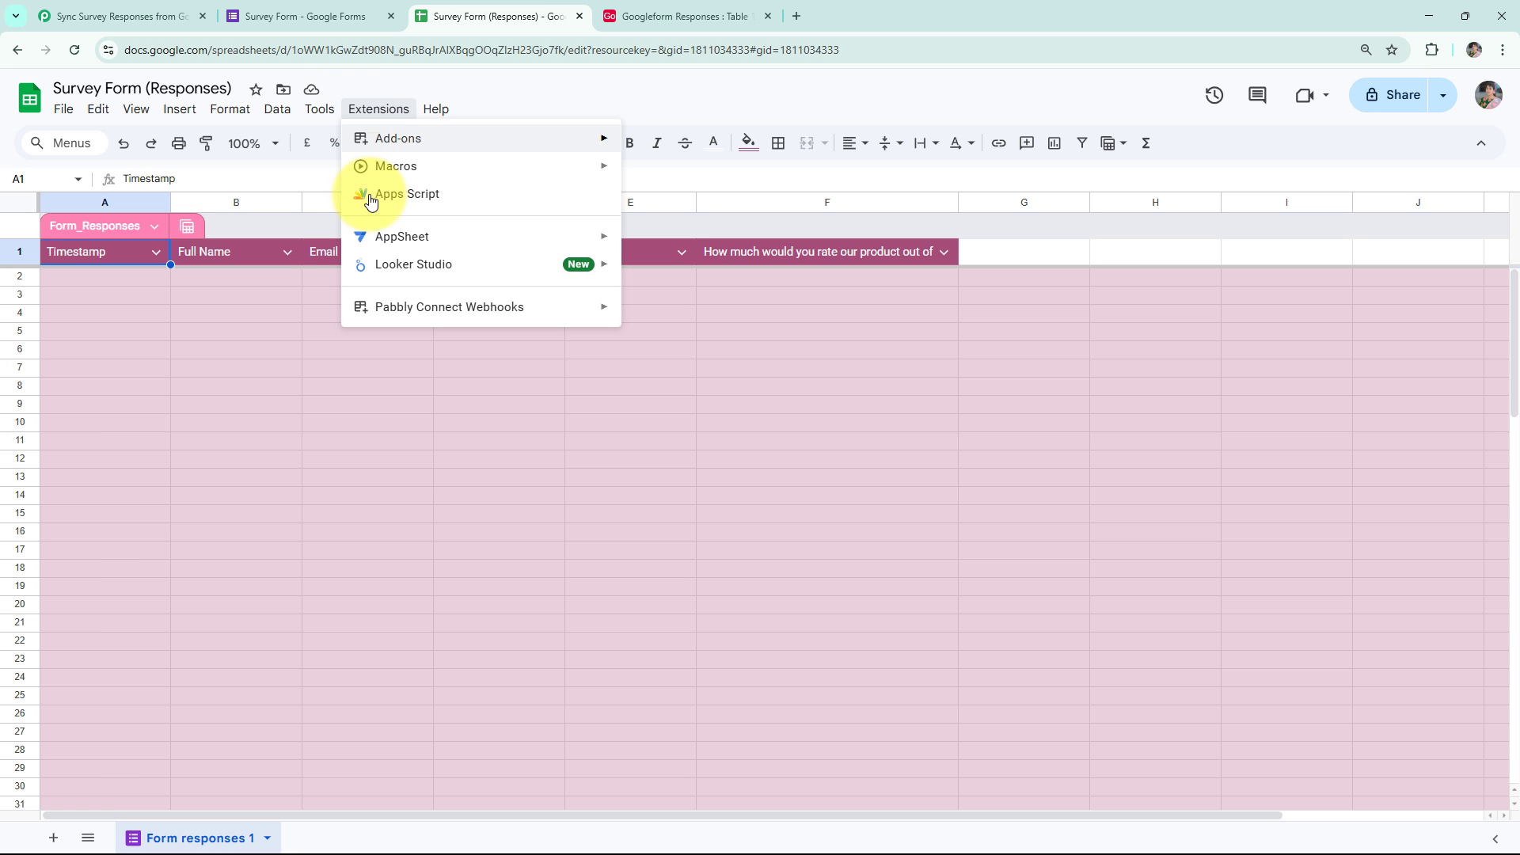
{"action": "mouse_move", "coordinate": [438, 324]}
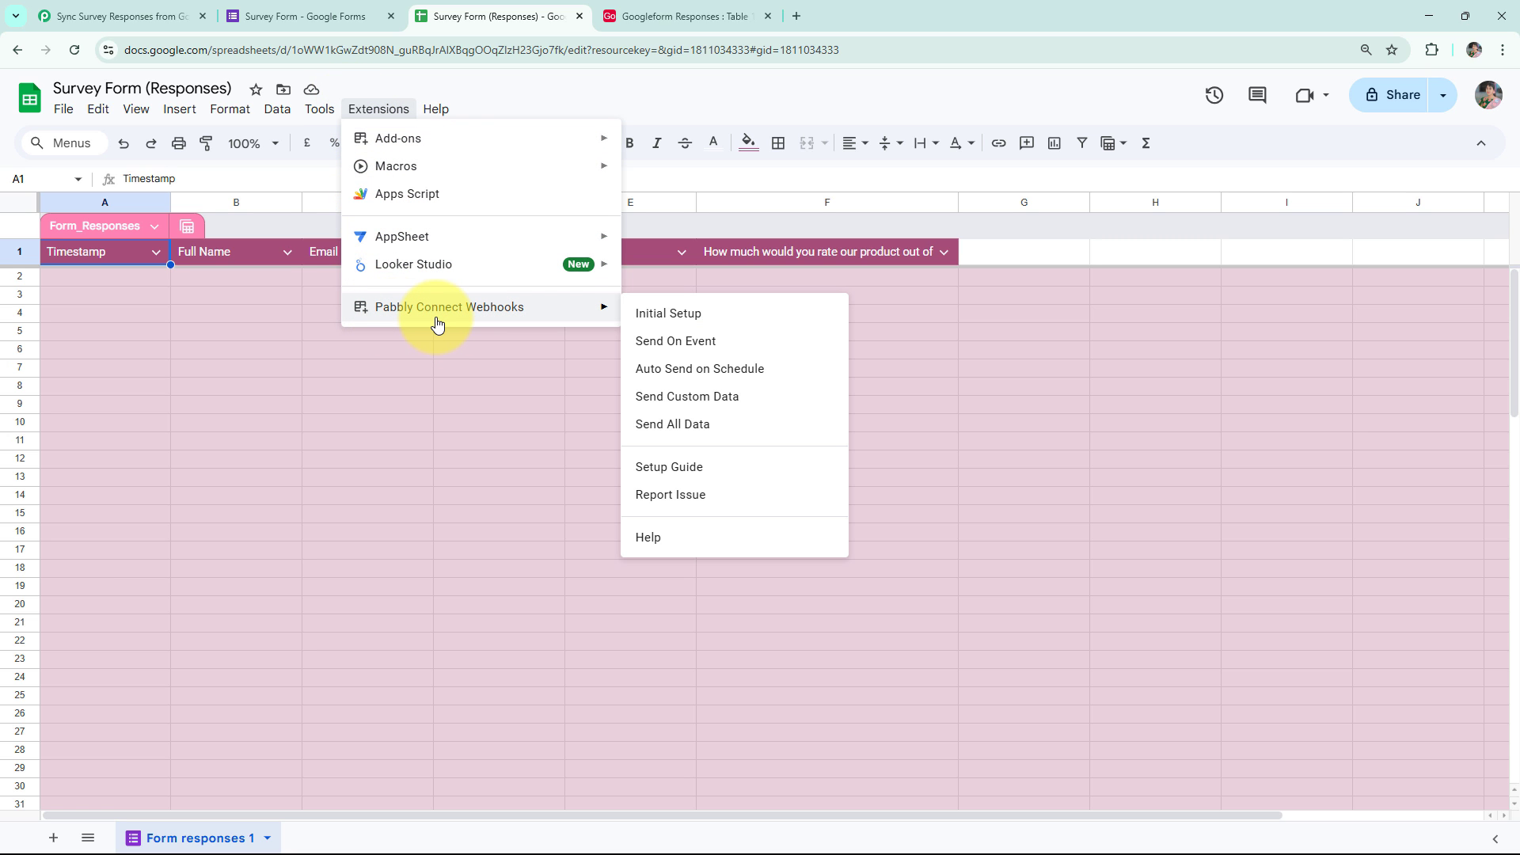
{"action": "left_click", "coordinate": [676, 317]}
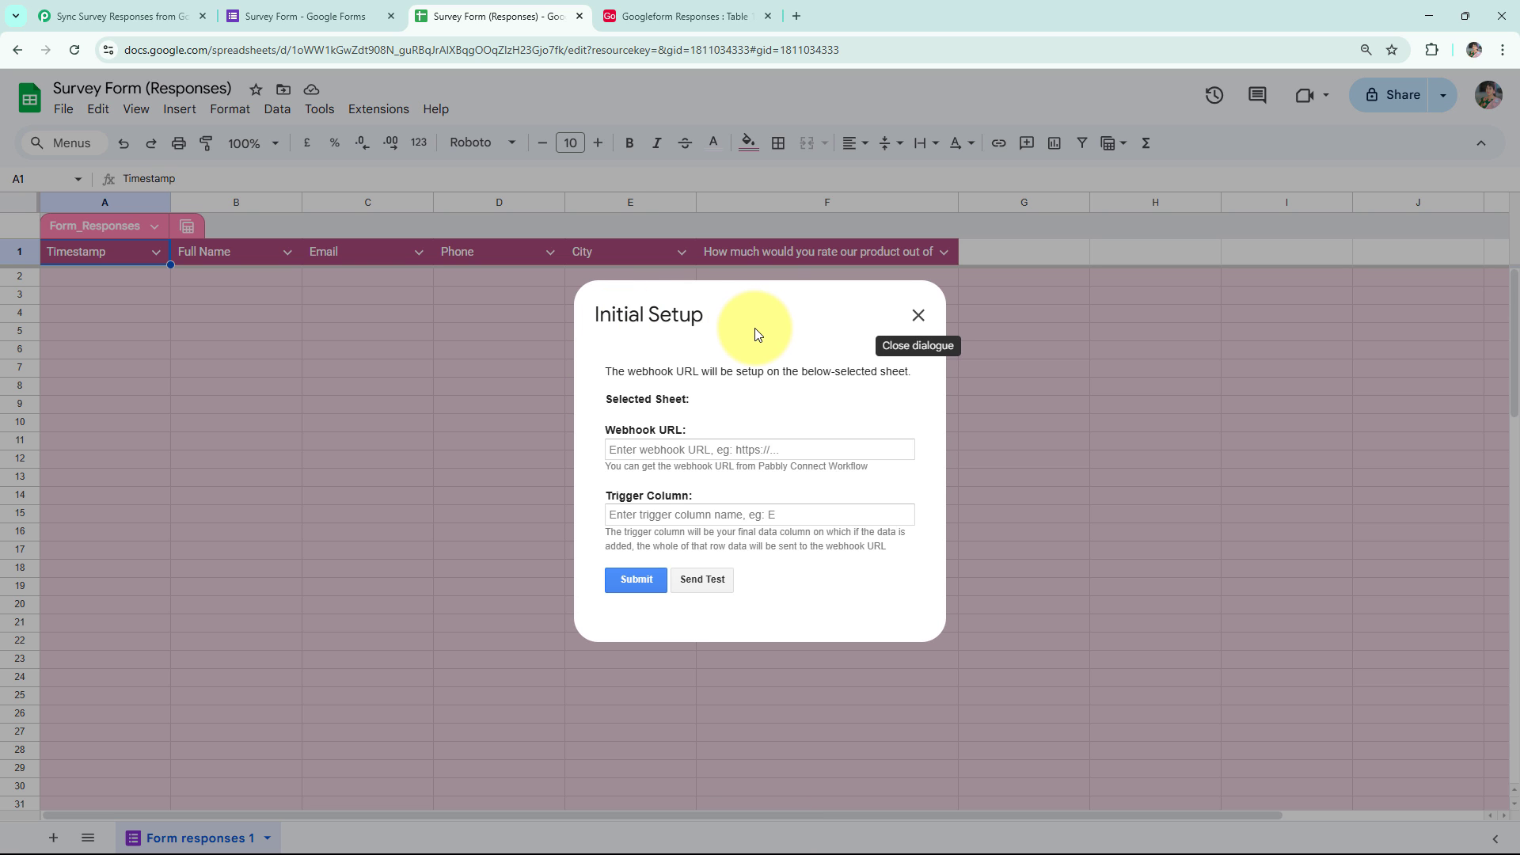
{"action": "left_click", "coordinate": [699, 448]}
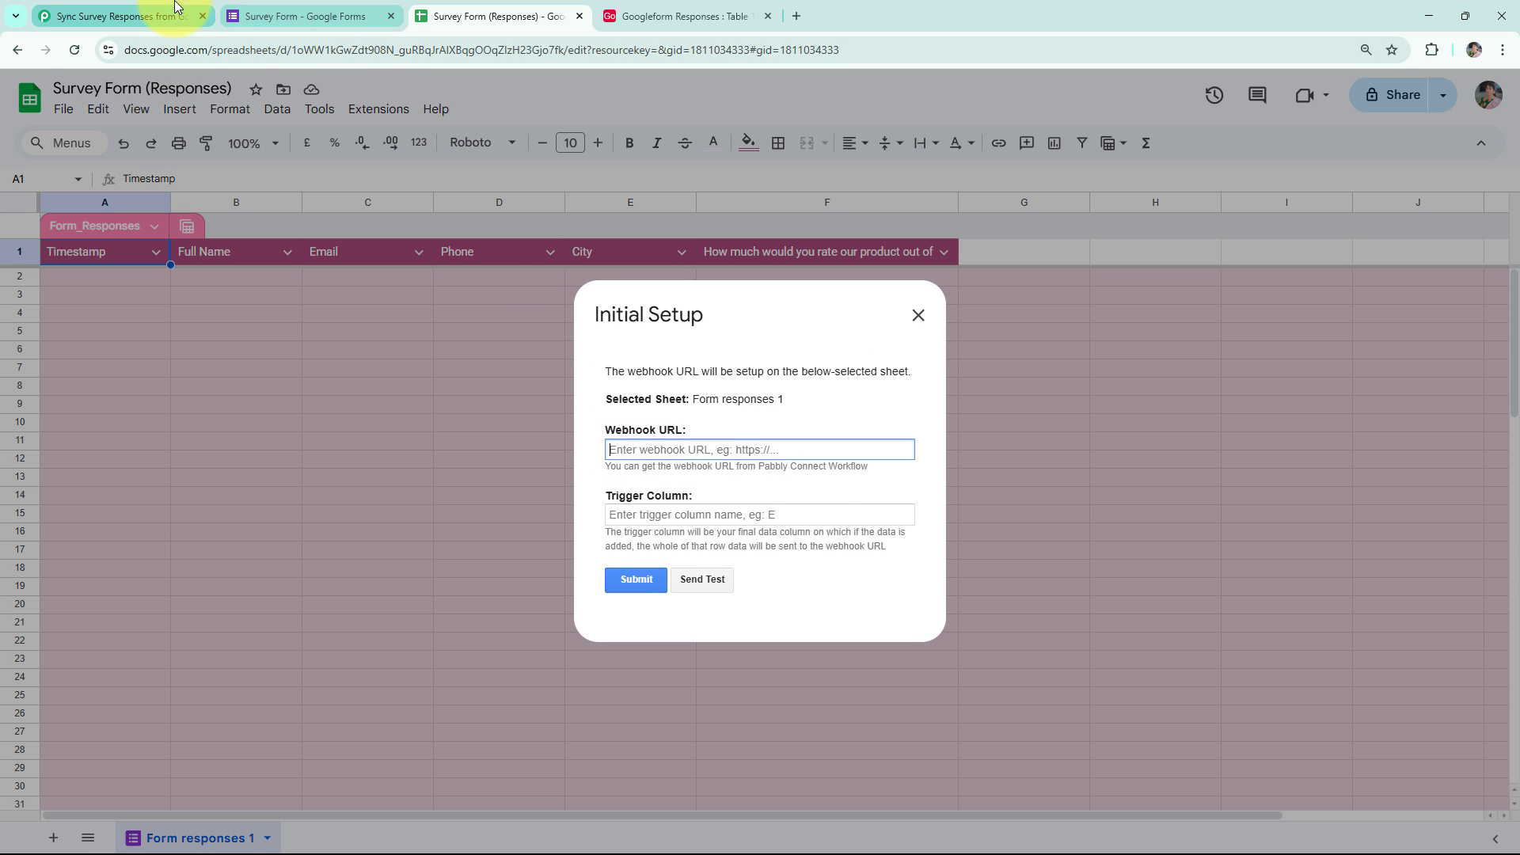
{"action": "left_click", "coordinate": [88, 16]}
{"action": "left_click", "coordinate": [1193, 405]}
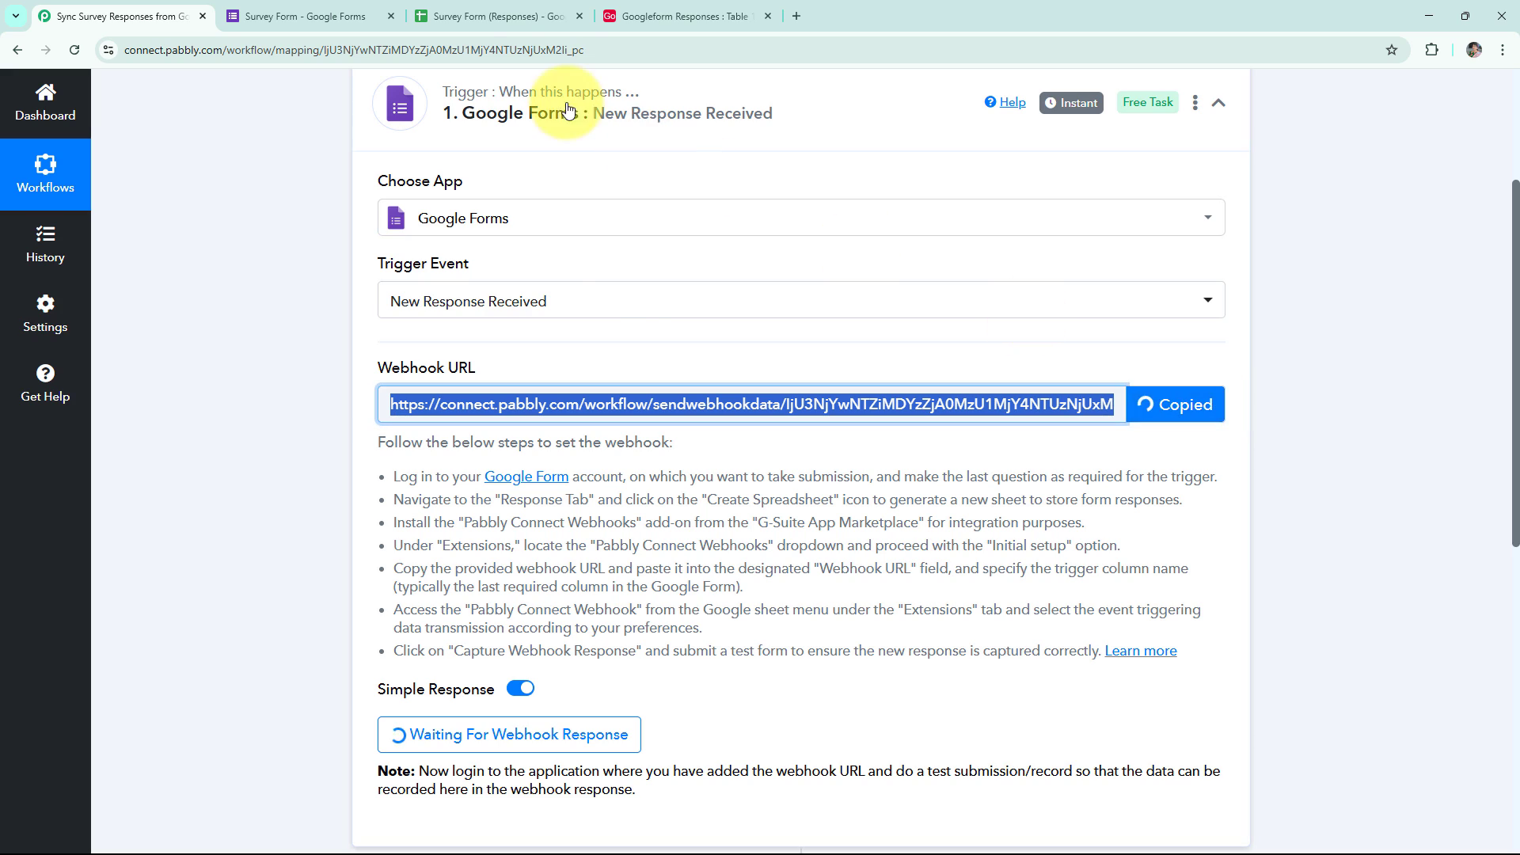
{"action": "left_click", "coordinate": [478, 16]}
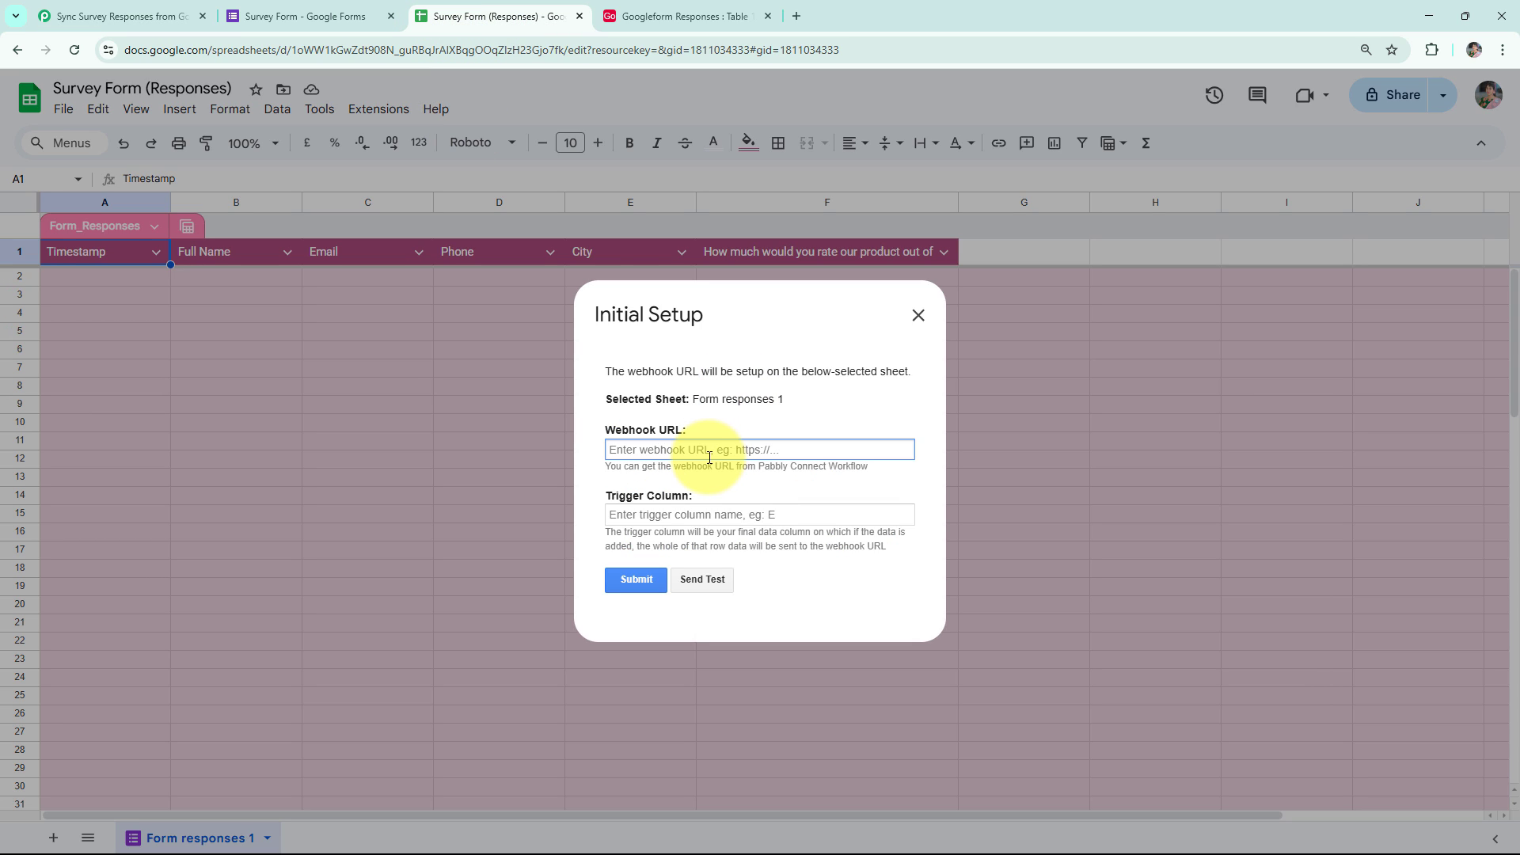
{"action": "key", "text": "ctrl+v"}
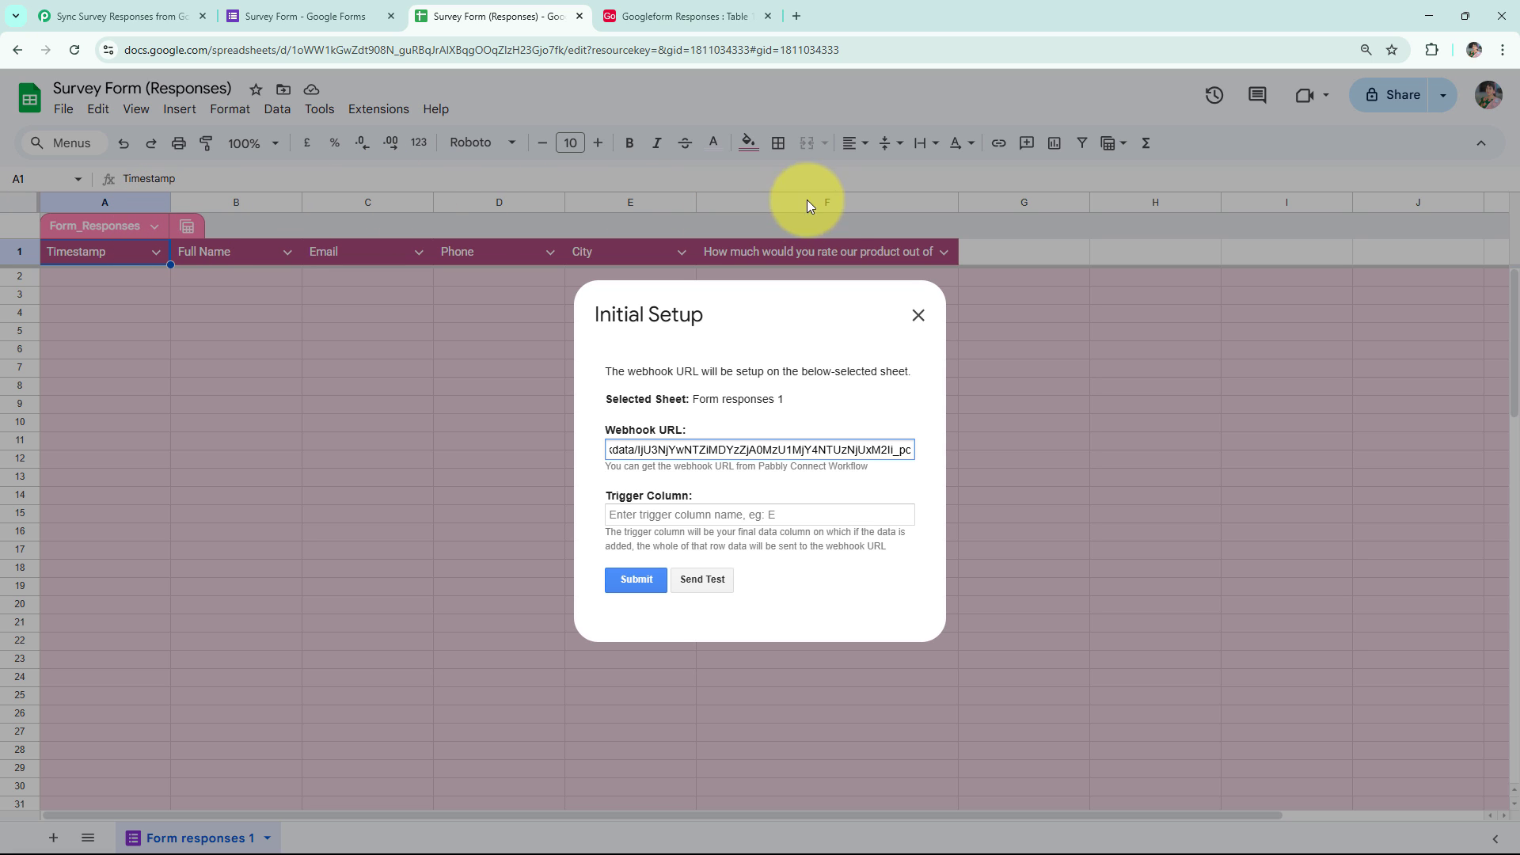
{"action": "left_click", "coordinate": [739, 516]}
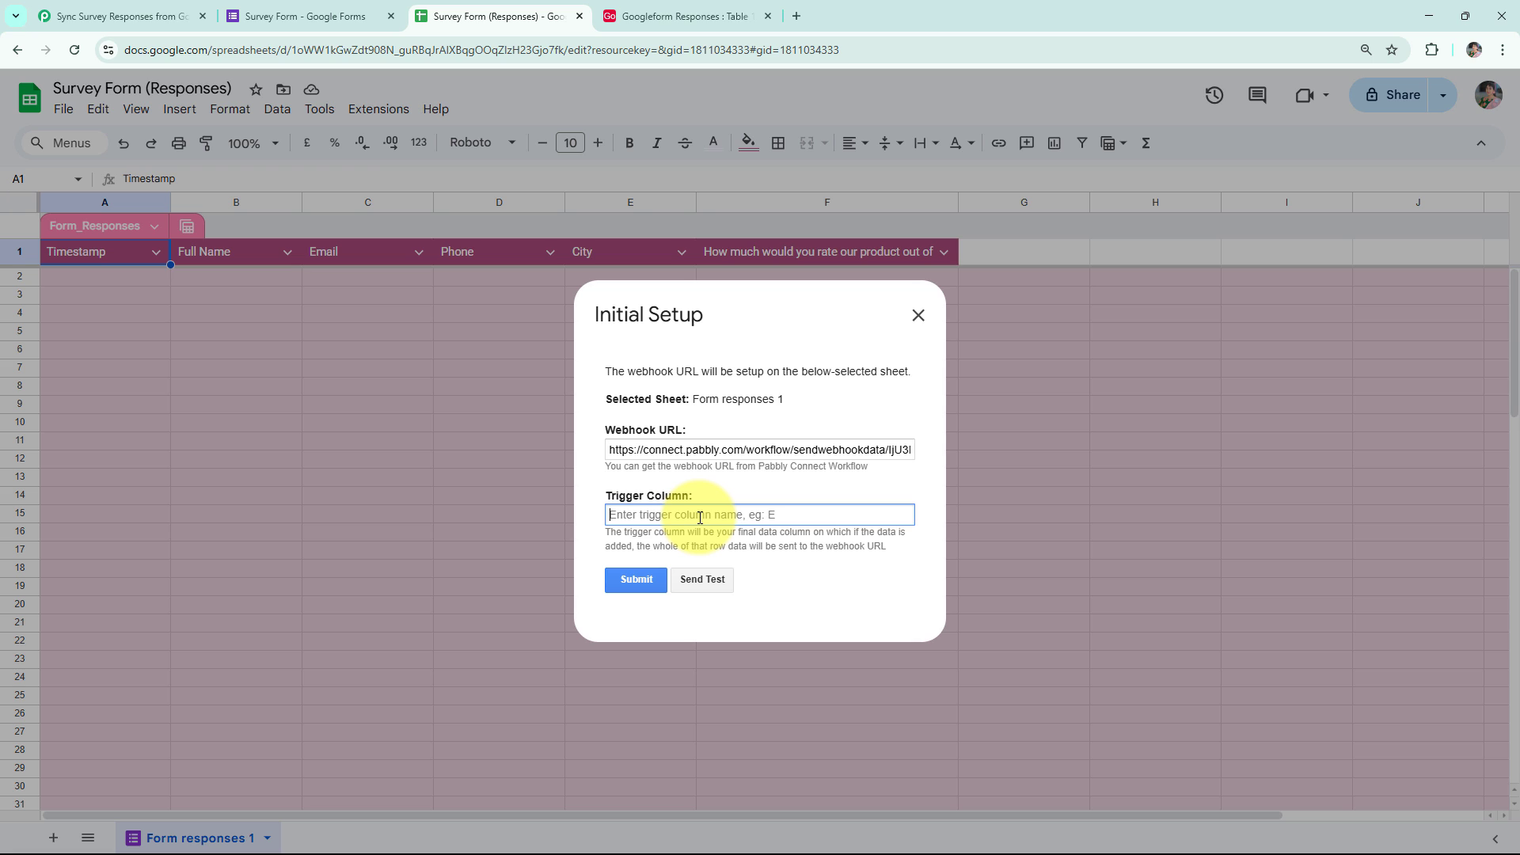
{"action": "type", "text": "F"}
{"action": "left_click", "coordinate": [643, 588]}
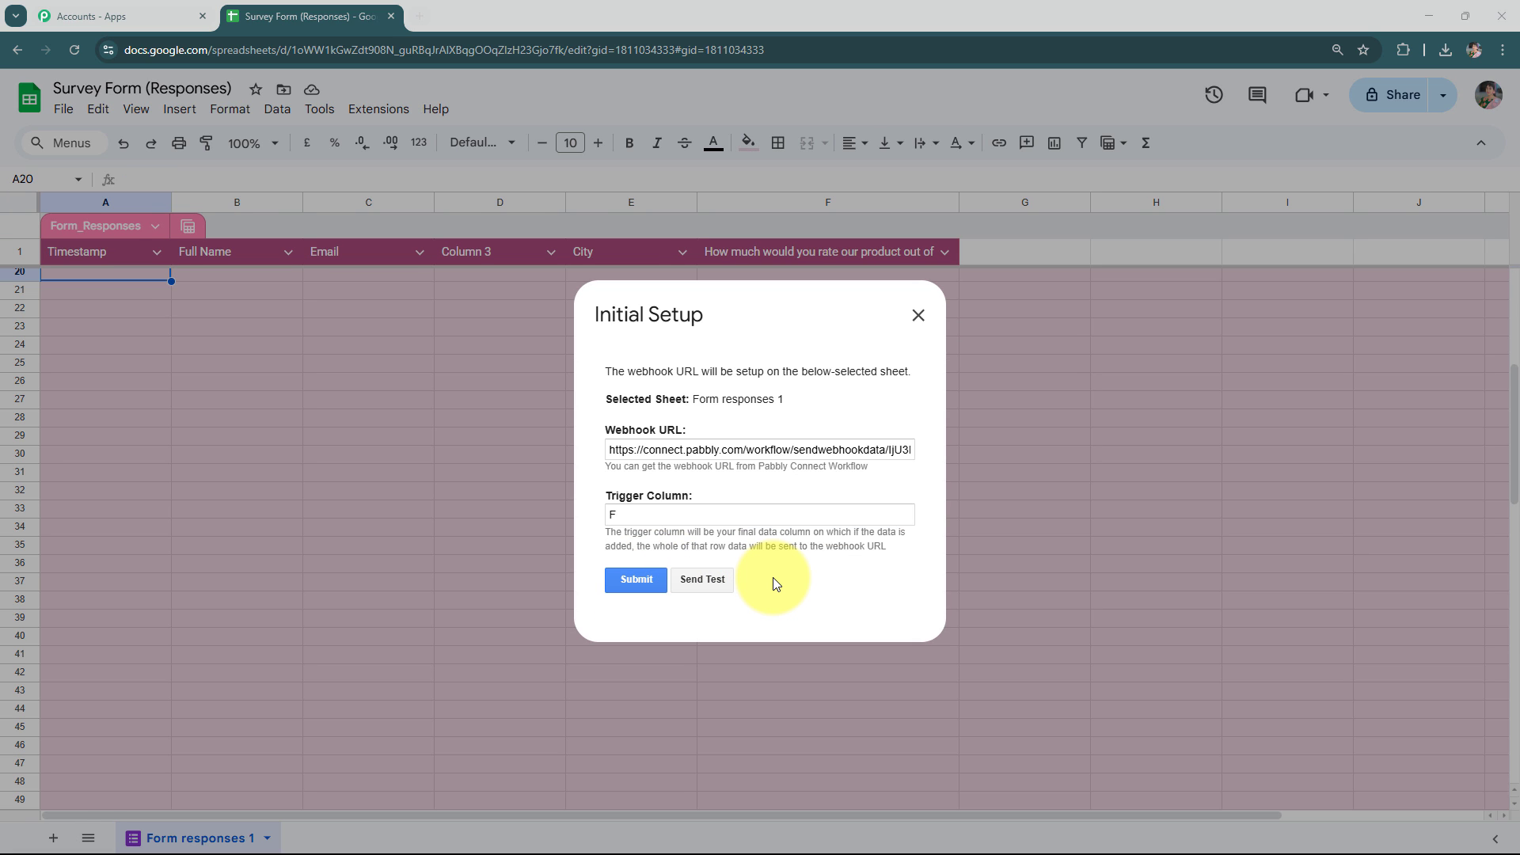
Close the Initial Setup dialog and set Pabbly Connect Webhooks to Send On Event.
{"action": "left_click", "coordinate": [916, 317]}
{"action": "left_click", "coordinate": [400, 116]}
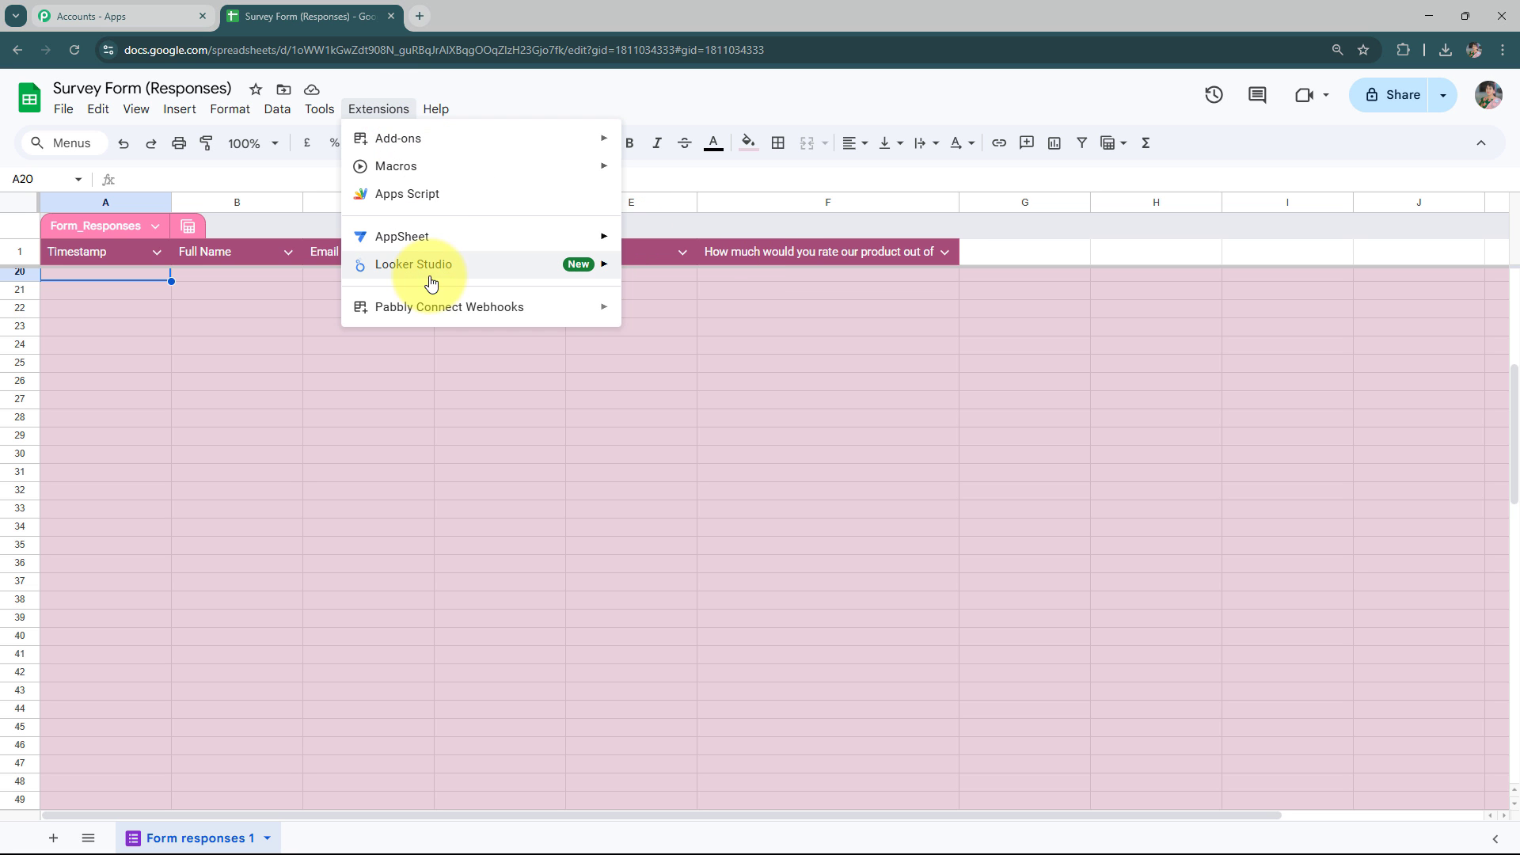
{"action": "mouse_move", "coordinate": [526, 313]}
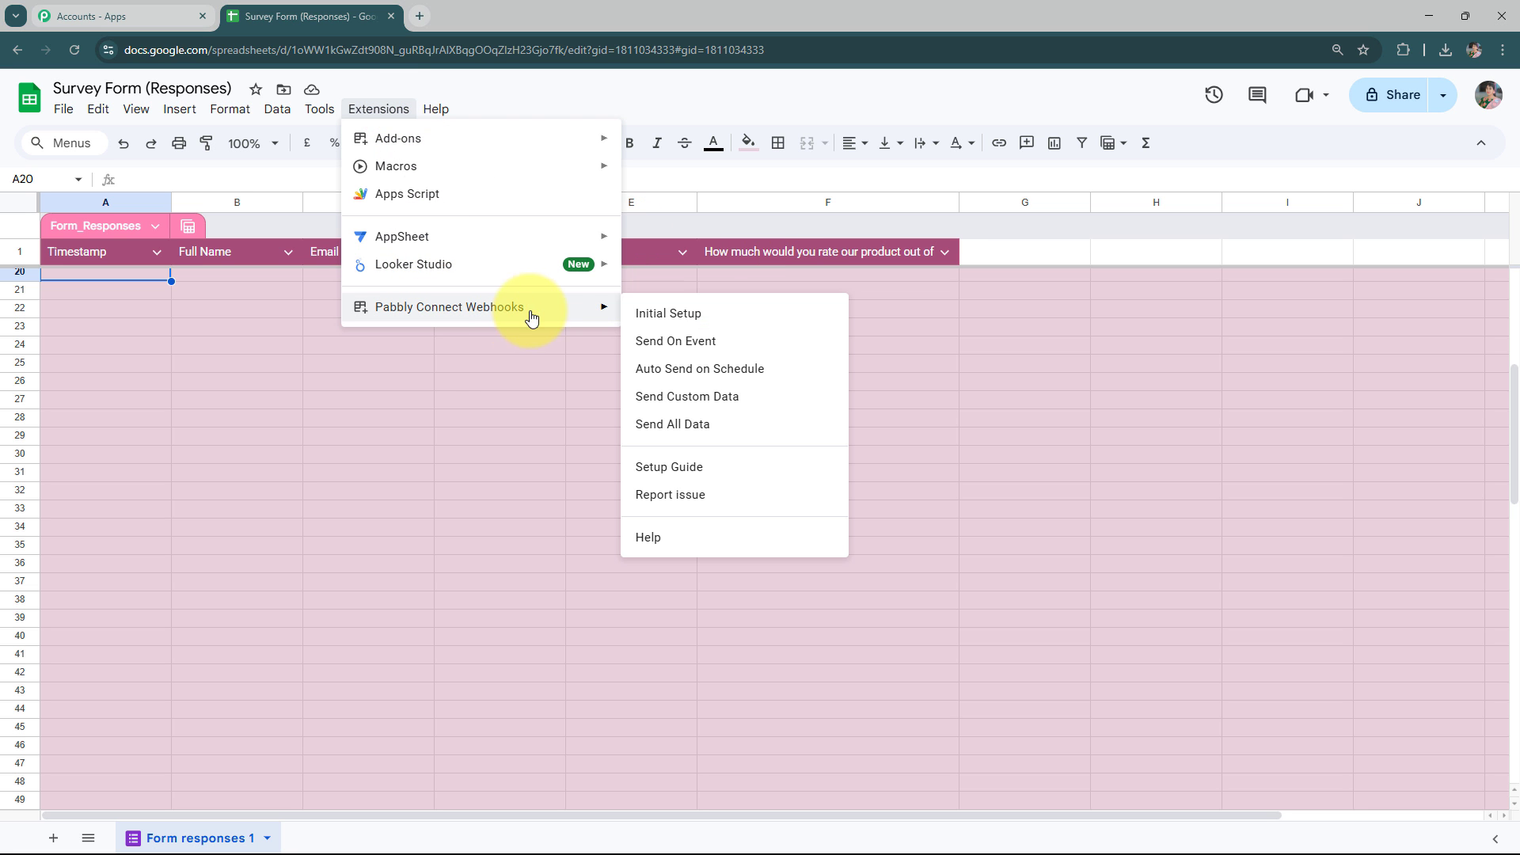
{"action": "left_click", "coordinate": [722, 354]}
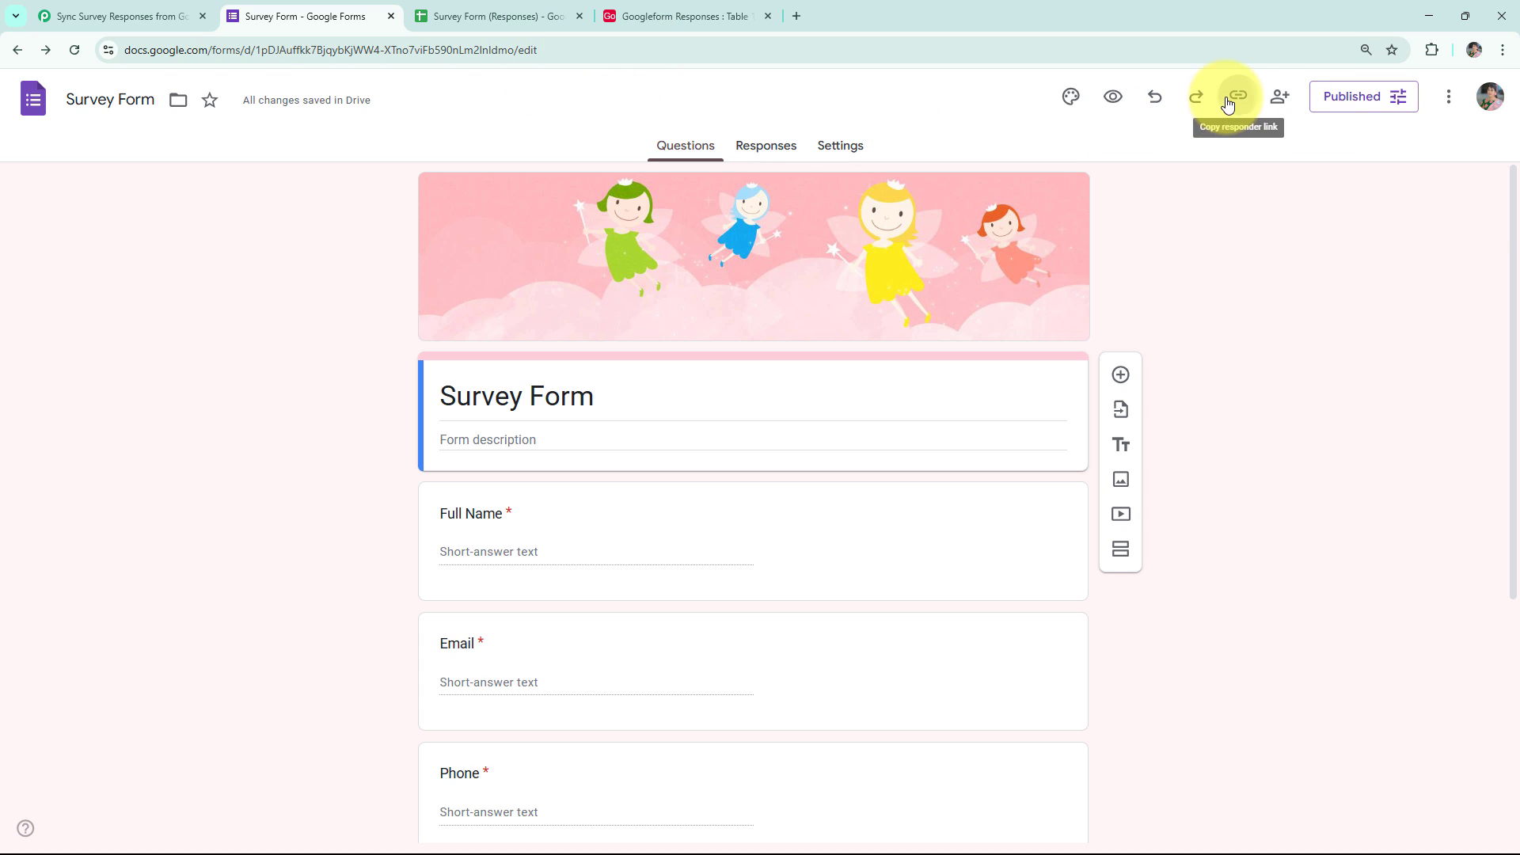
Copy the form's responder link and load the live survey in a new tab.
{"action": "left_click", "coordinate": [1228, 103]}
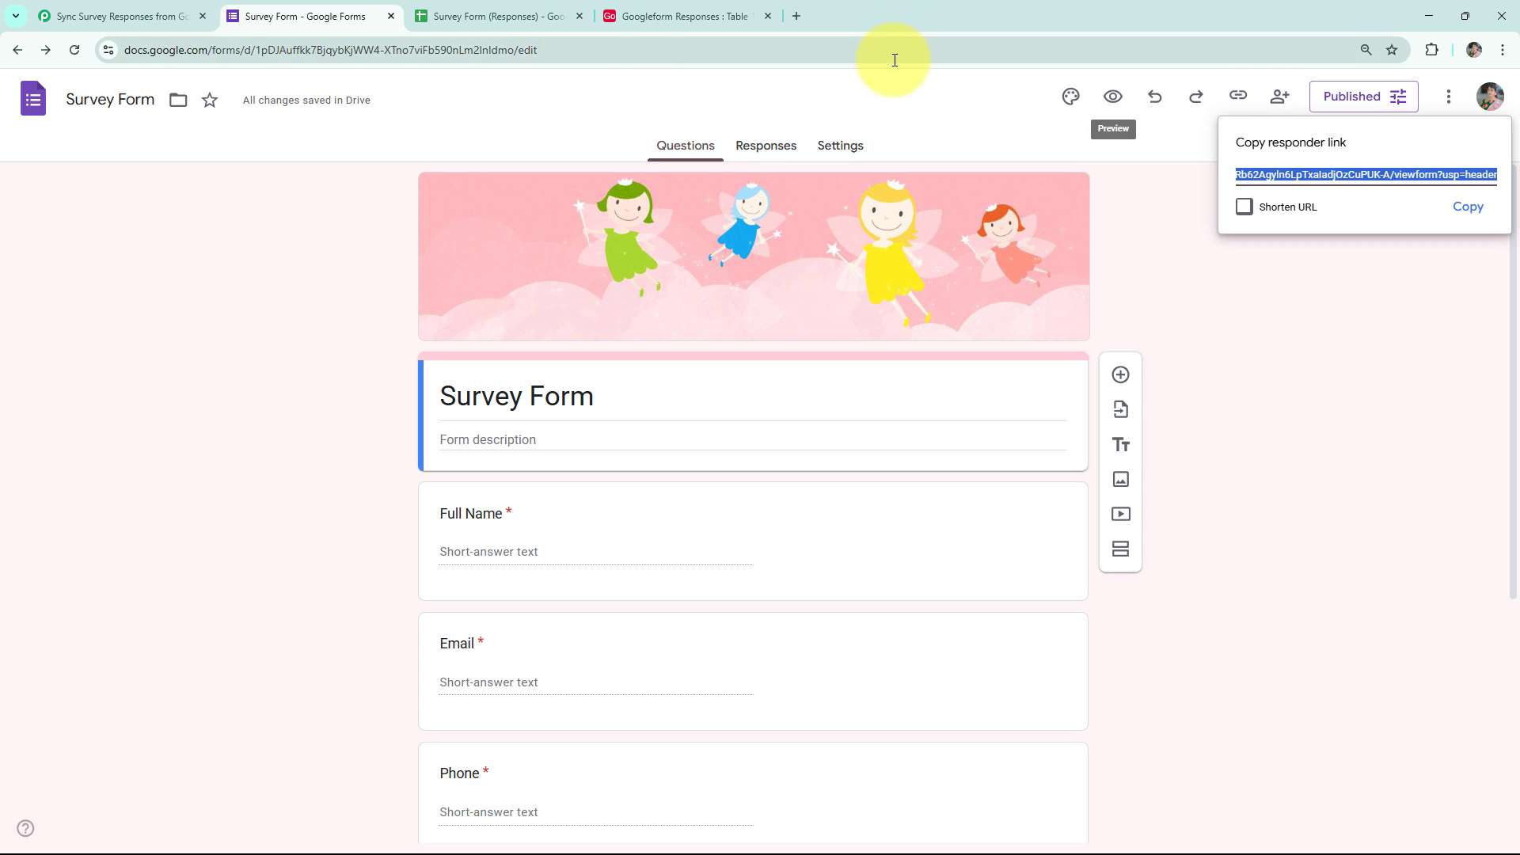
{"action": "left_click", "coordinate": [1477, 205]}
{"action": "left_click", "coordinate": [797, 16]}
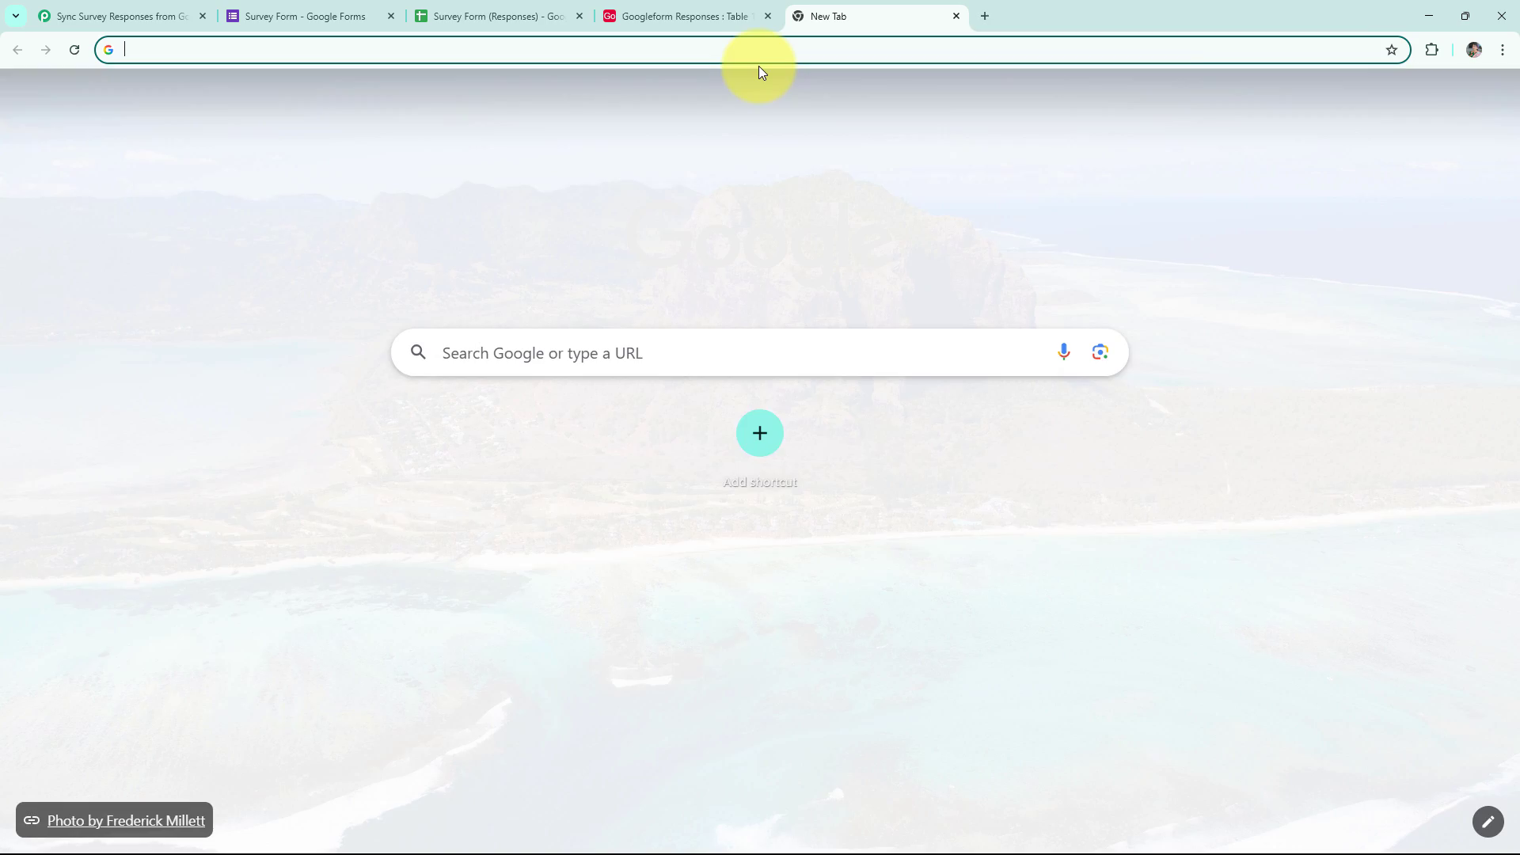
{"action": "key", "text": "ctrl+v"}
{"action": "key", "text": "Return"}
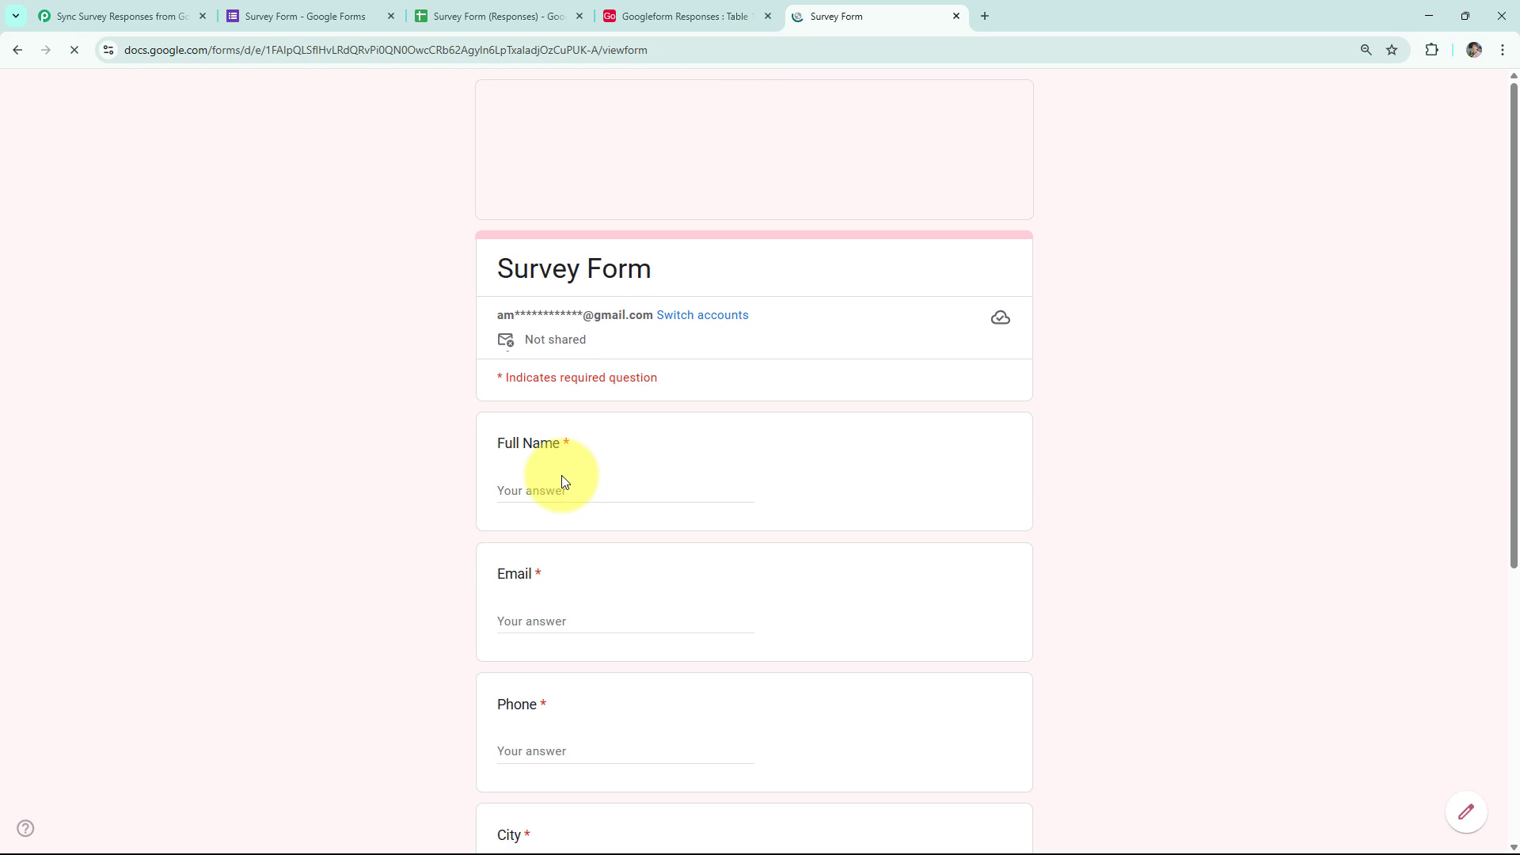
Fill in the demo respondent's full name, e-mail and phone number.
{"action": "left_click", "coordinate": [552, 489]}
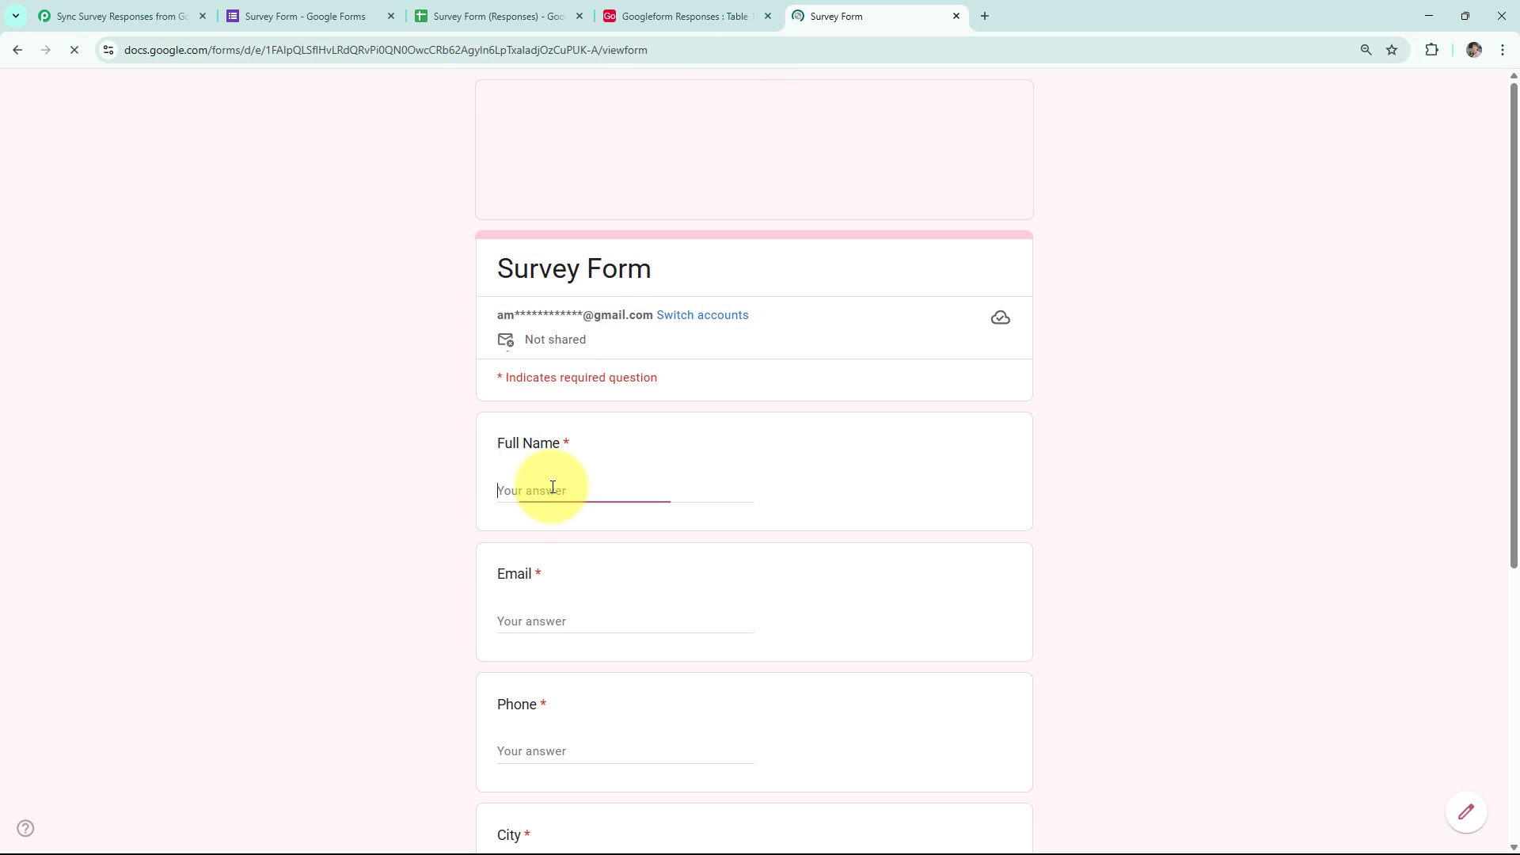
{"action": "type", "text": "De"}
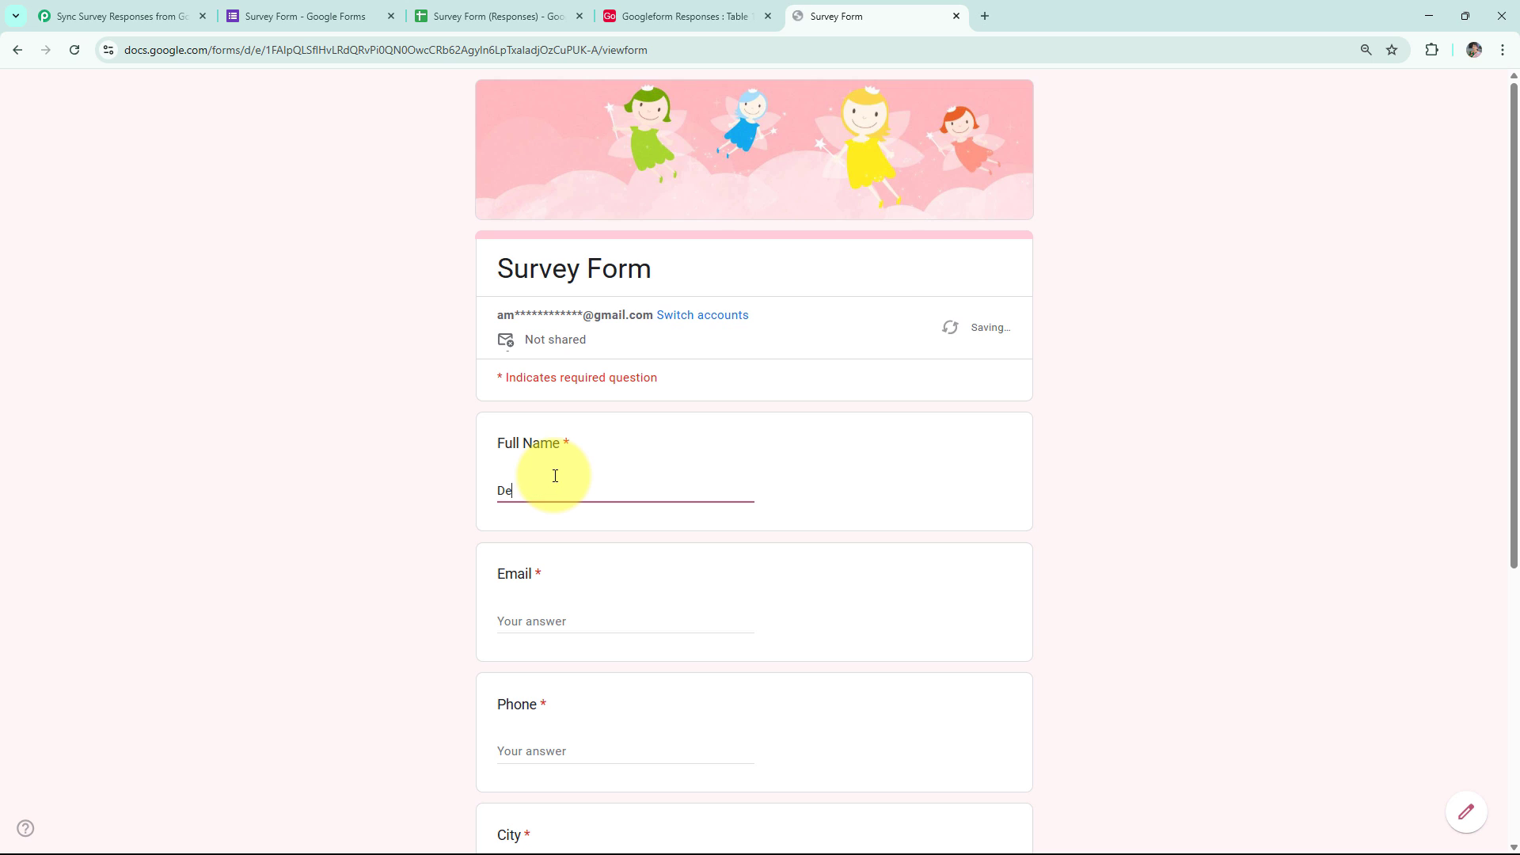
{"action": "type", "text": "mo User"}
{"action": "left_click", "coordinate": [565, 625]}
{"action": "type", "text": "de"}
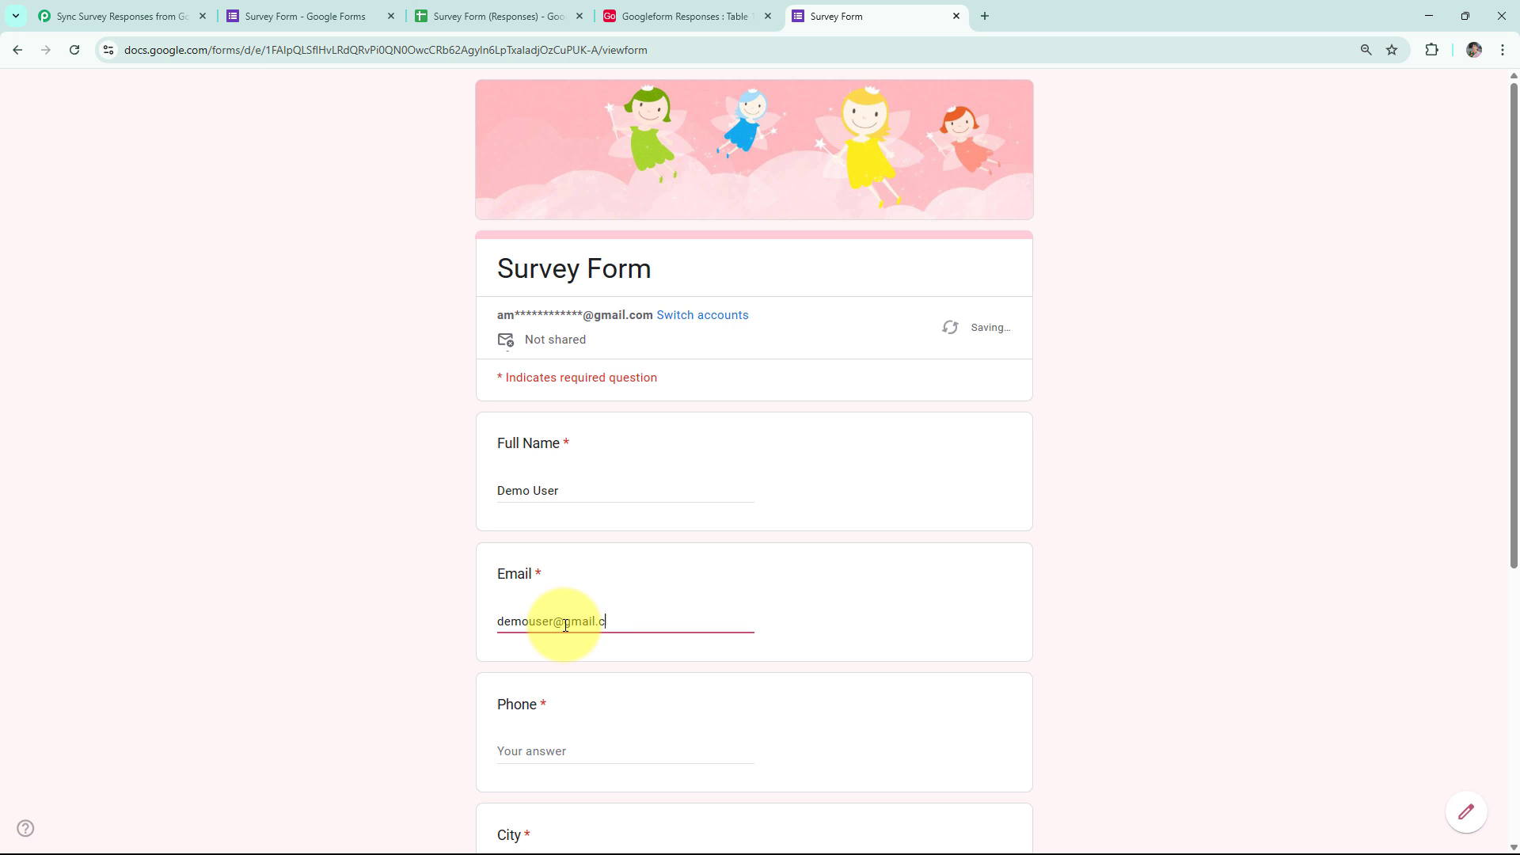
{"action": "left_click", "coordinate": [570, 748]}
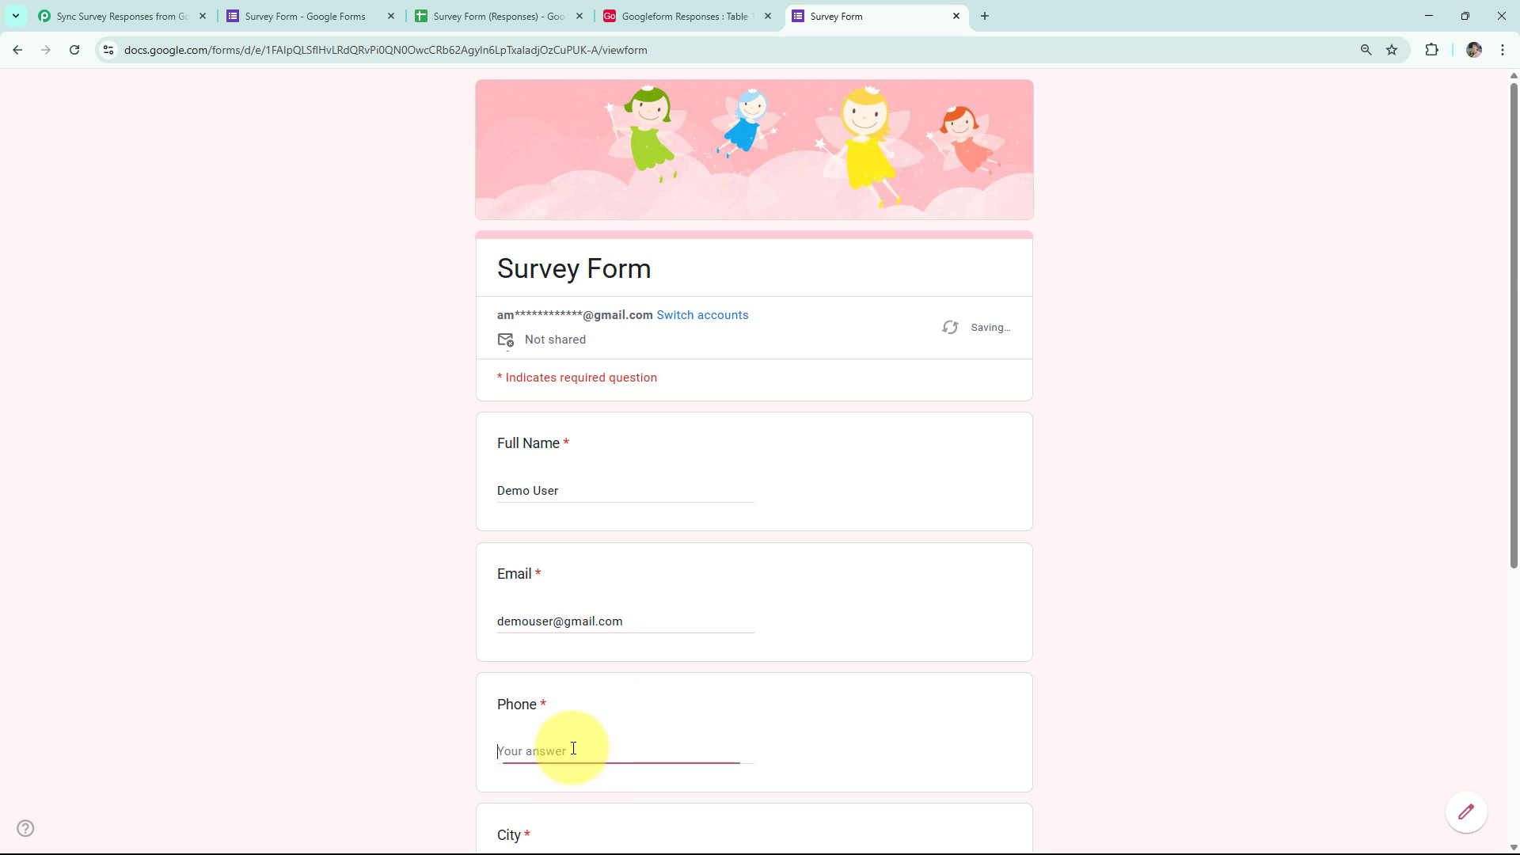
{"action": "scroll", "coordinate": [558, 713], "scroll_direction": "down", "scroll_amount": 4}
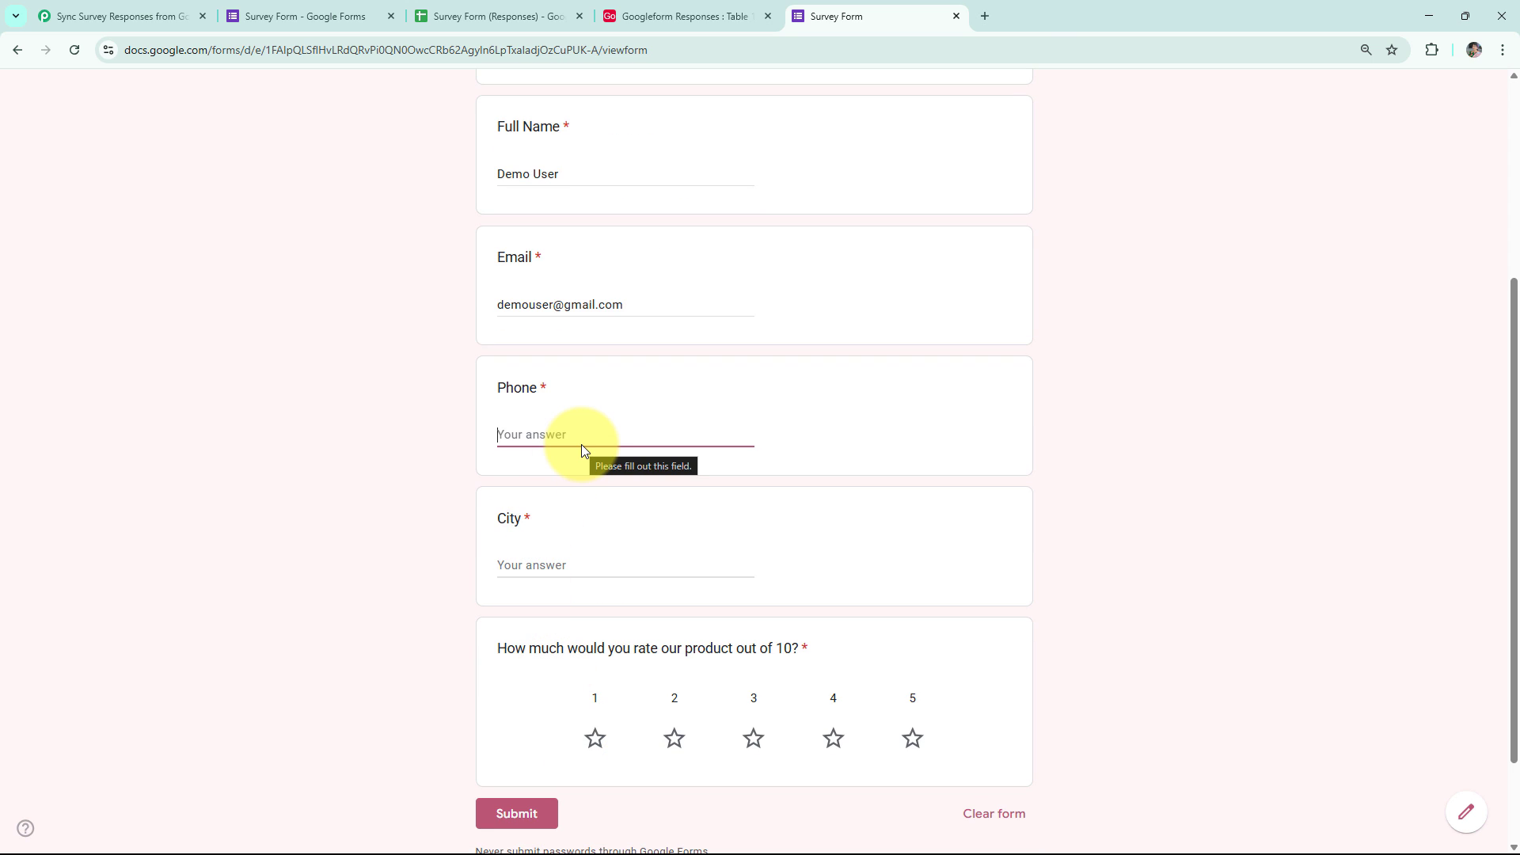
{"action": "type", "text": "9000900090"}
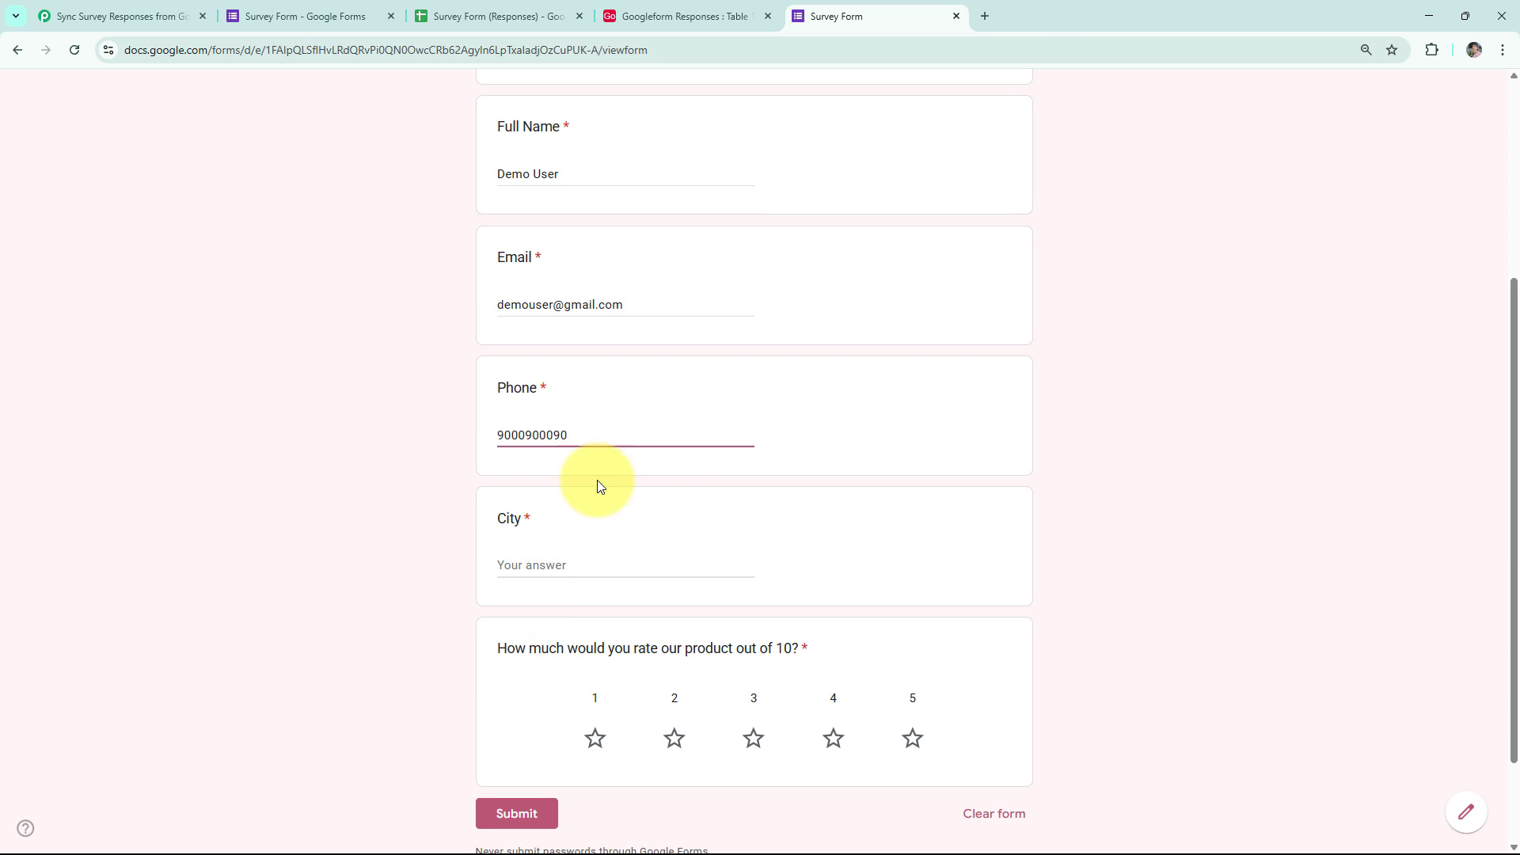
Enter city Bhopal, give a 5-star rating, and submit the response.
{"action": "left_click", "coordinate": [560, 557]}
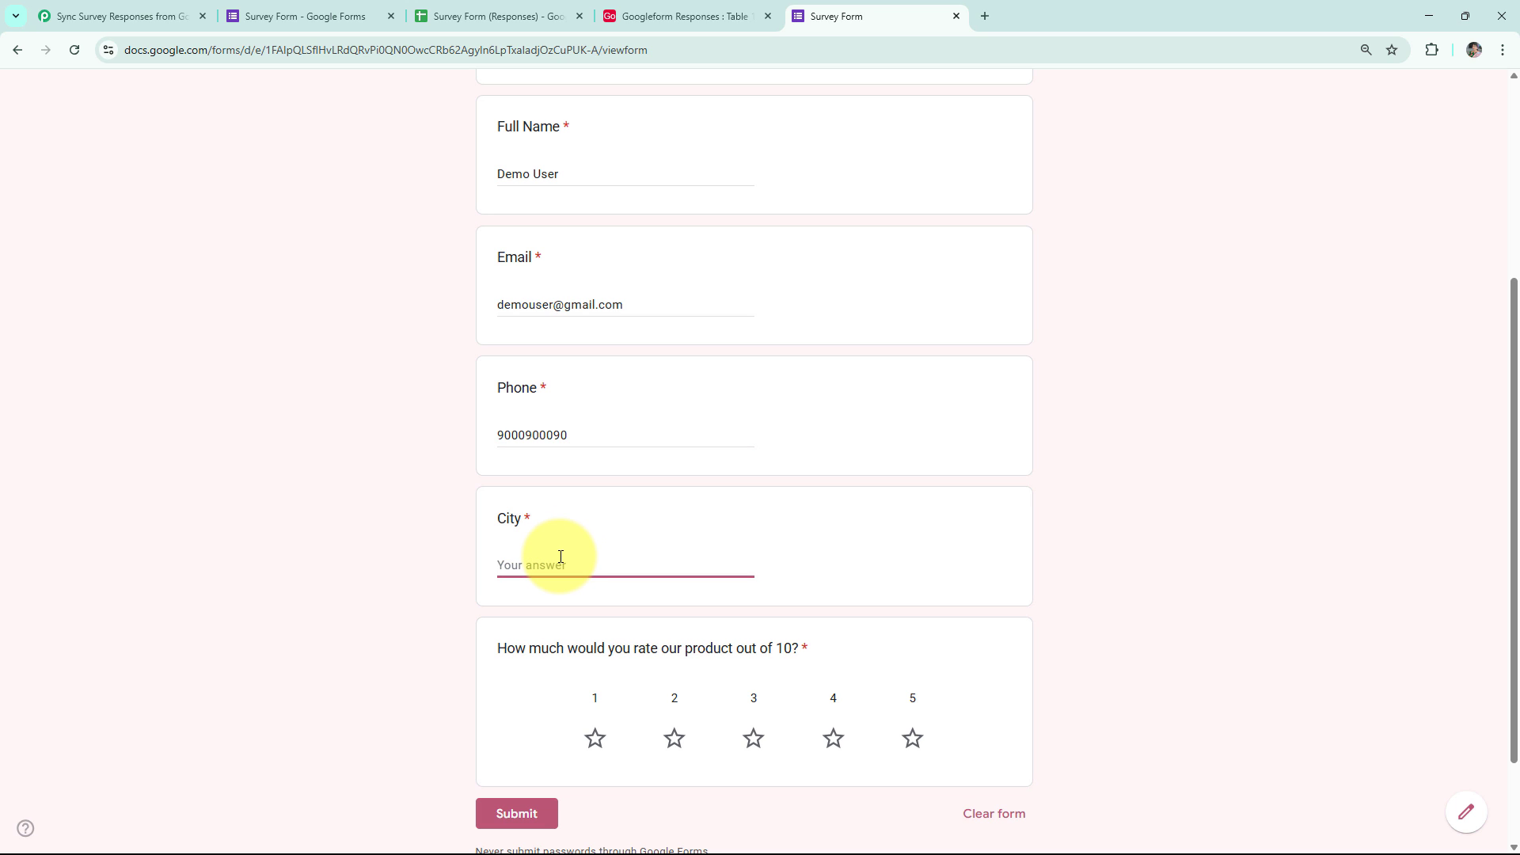
{"action": "type", "text": "Bhopal"}
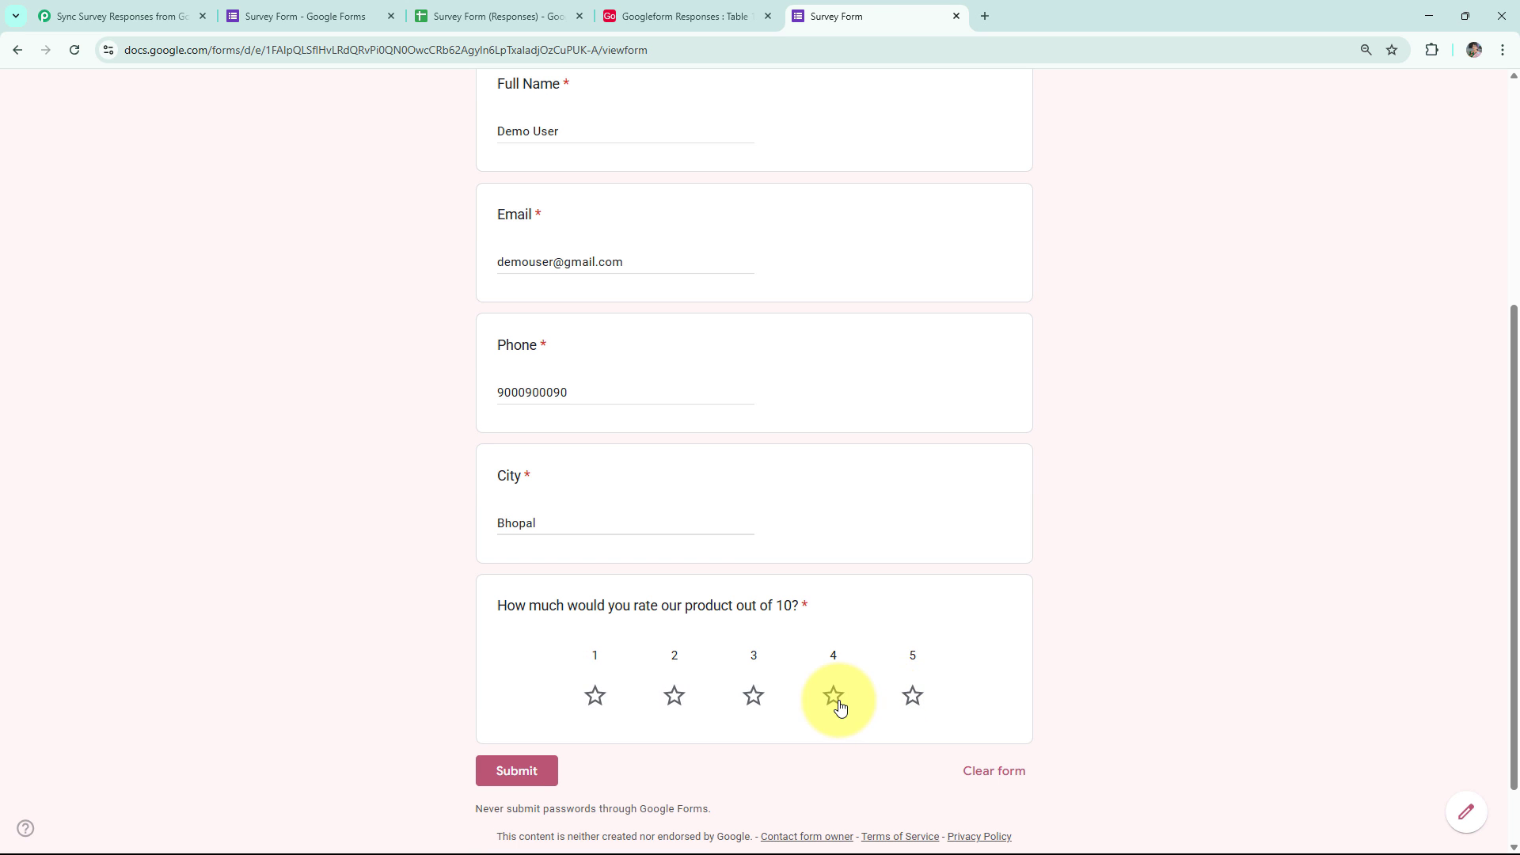
{"action": "left_click", "coordinate": [910, 696]}
{"action": "left_click", "coordinate": [527, 770]}
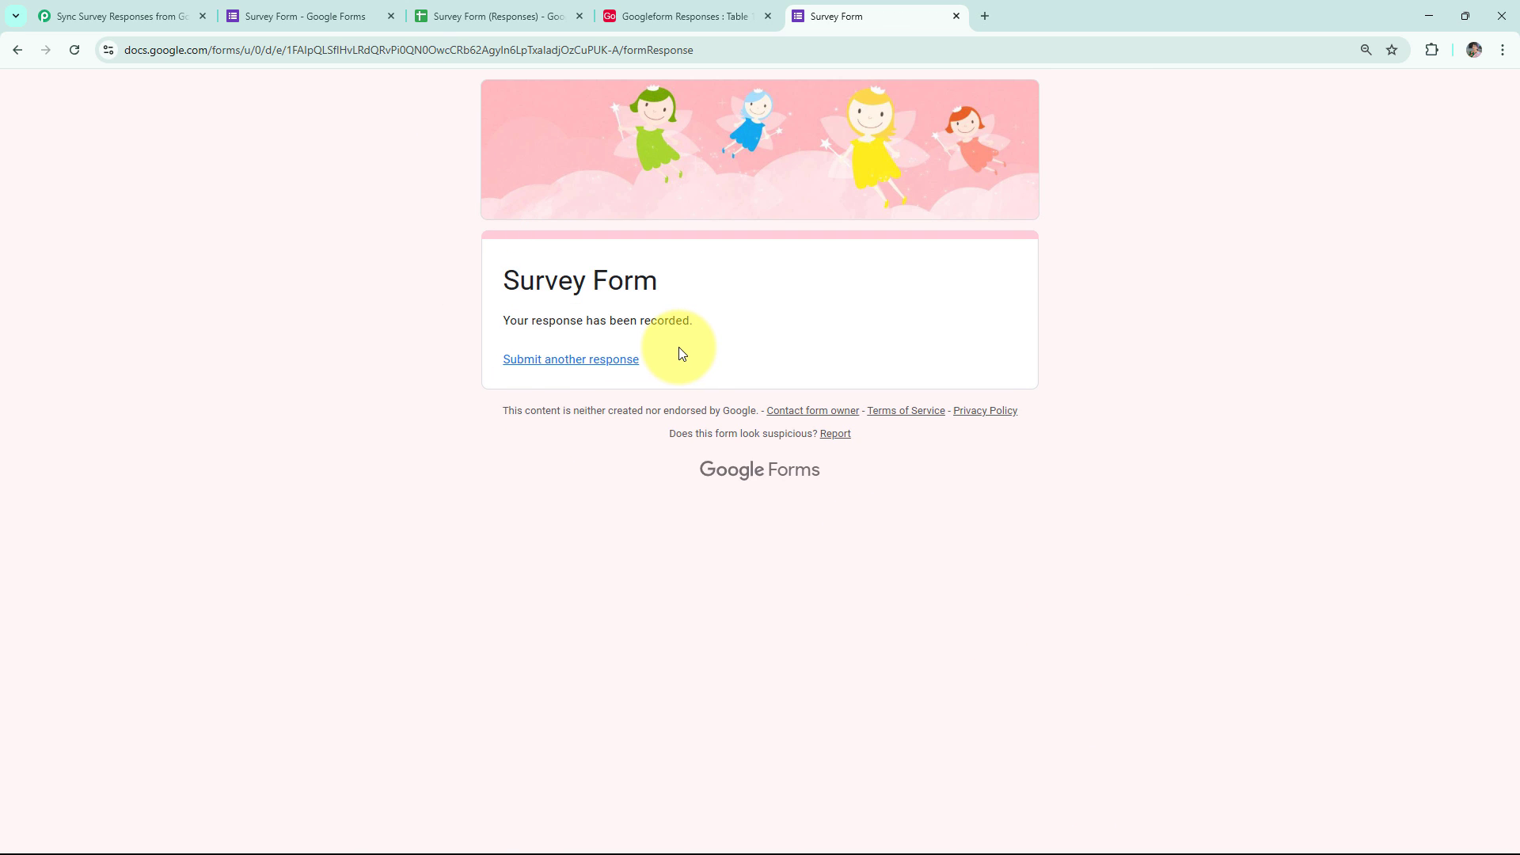
Send a test row from the Form responses sheet to Pabbly Connect.
{"action": "left_click", "coordinate": [475, 15]}
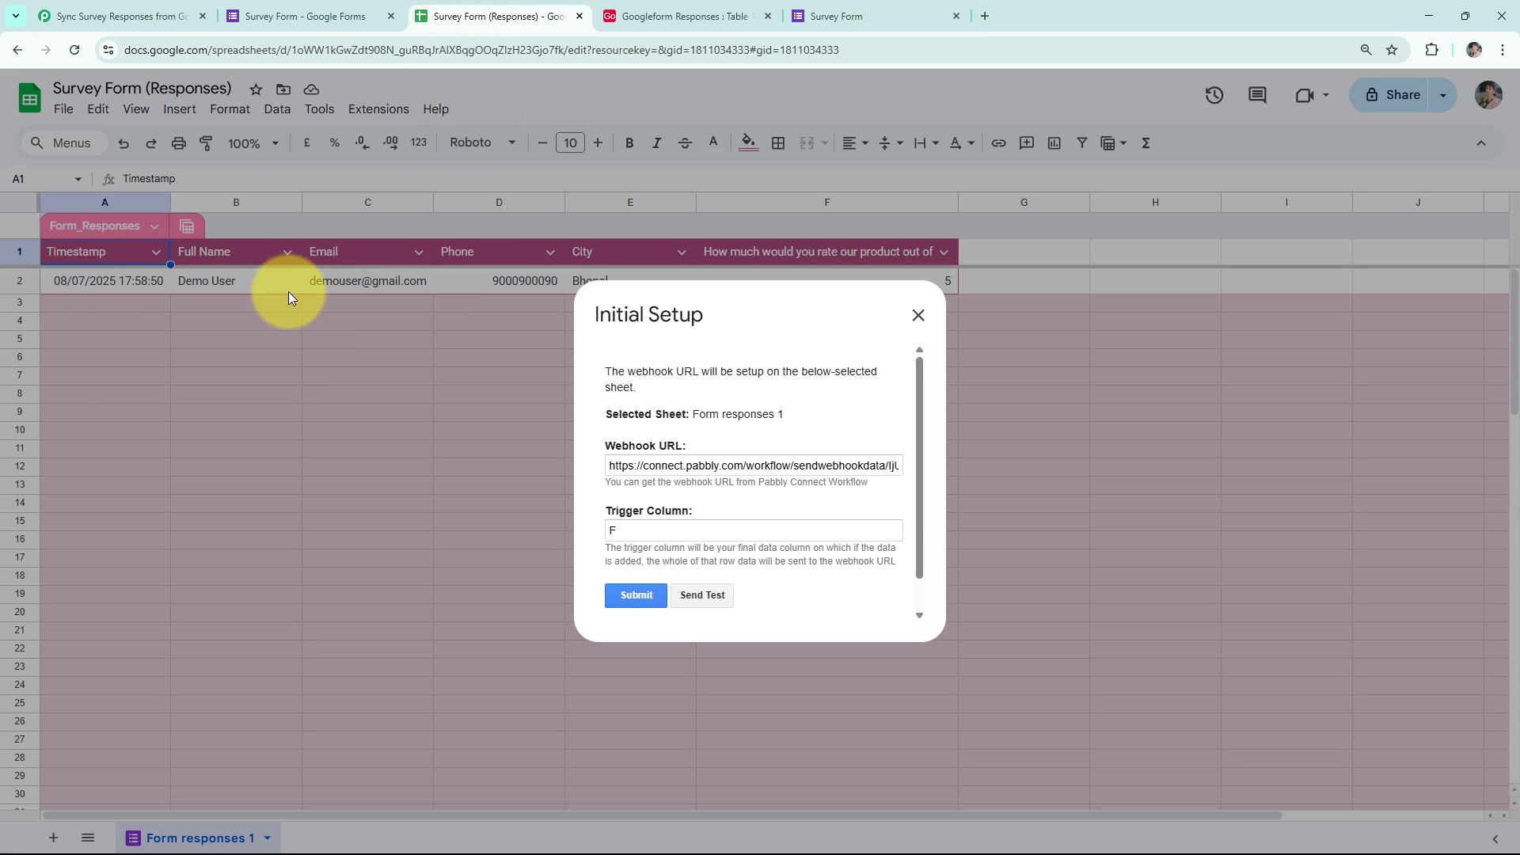
{"action": "left_click", "coordinate": [696, 596]}
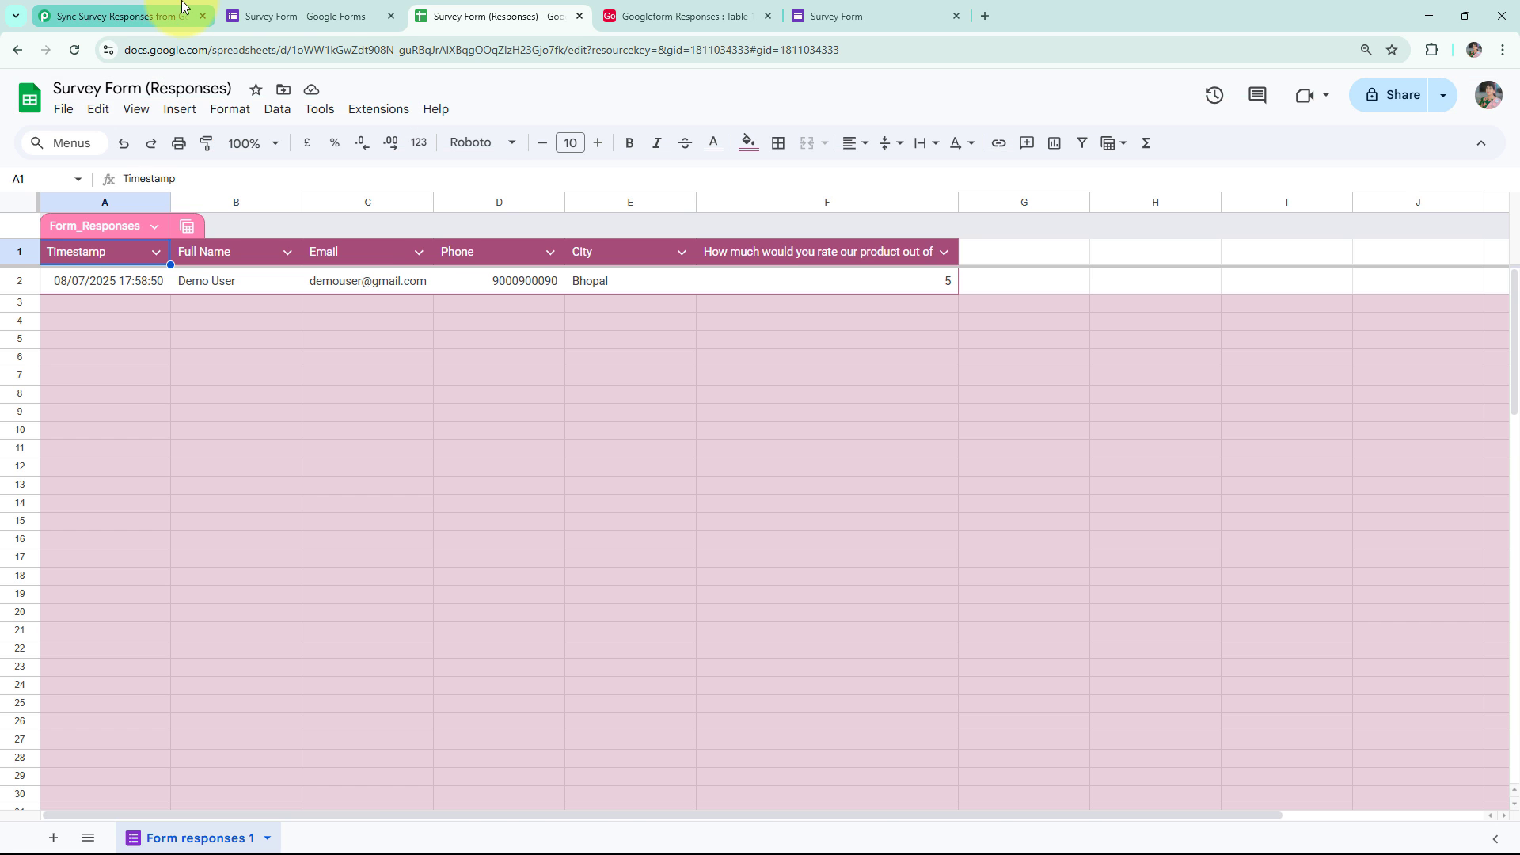
{"action": "left_click", "coordinate": [182, 7]}
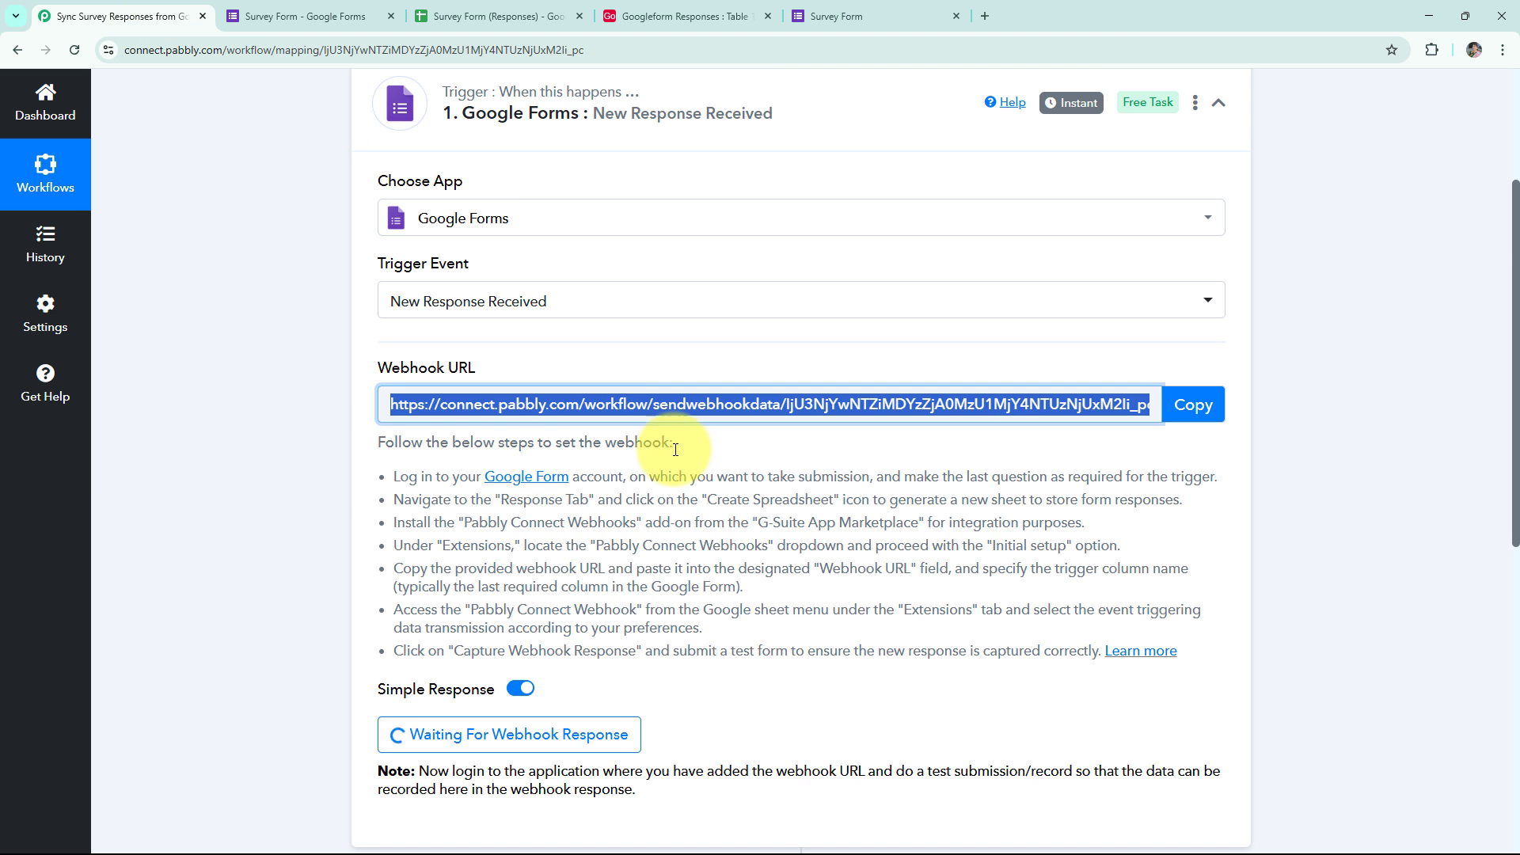
Review the captured name and e-mail in the trigger response and scroll to the empty action step.
{"action": "scroll", "coordinate": [741, 509], "scroll_direction": "down", "scroll_amount": 6}
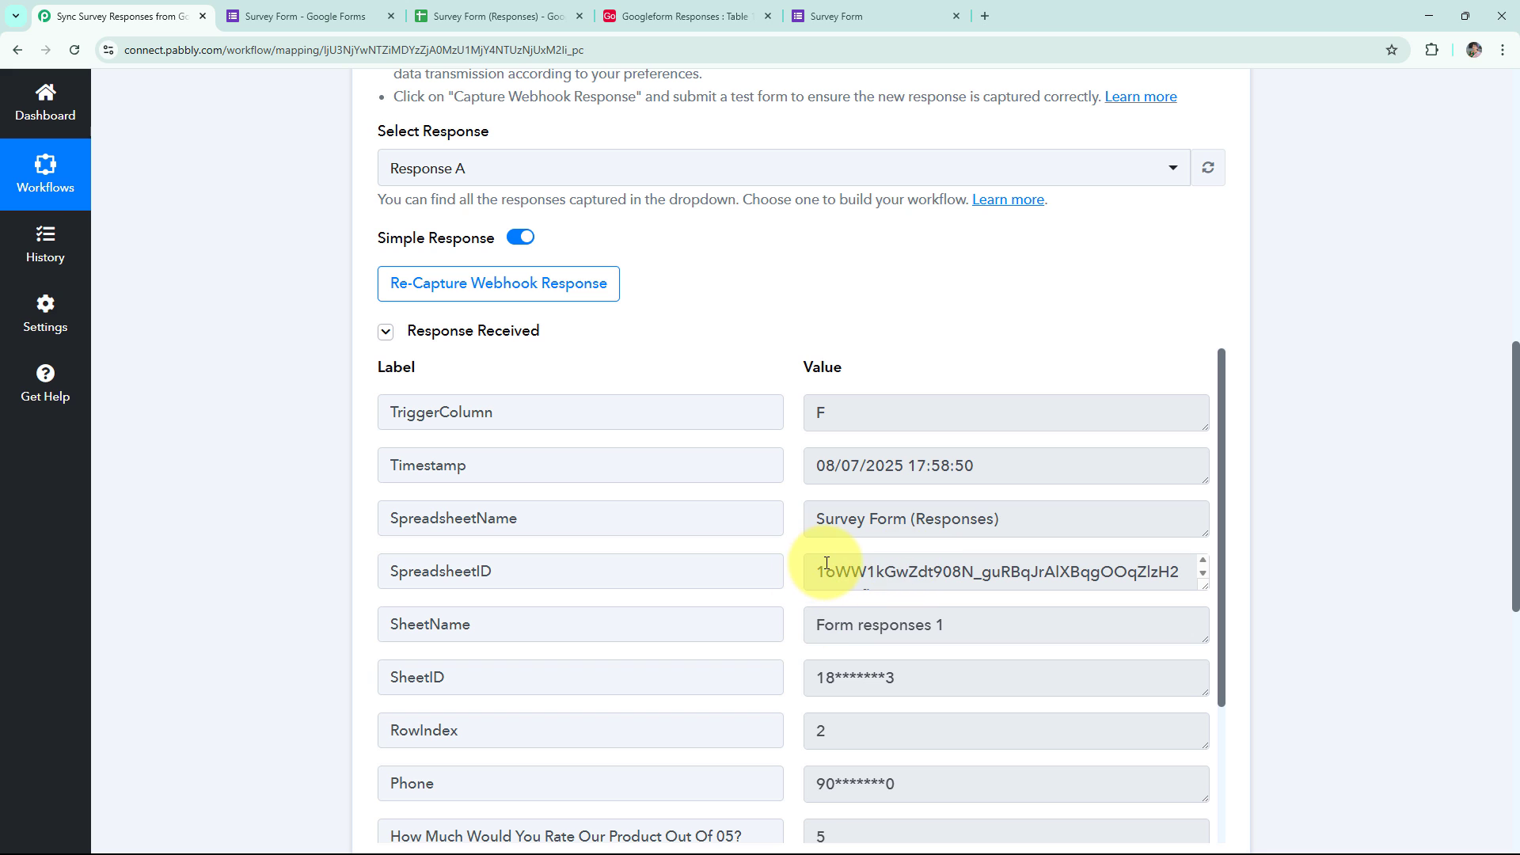
{"action": "scroll", "coordinate": [827, 563], "scroll_direction": "down", "scroll_amount": 3}
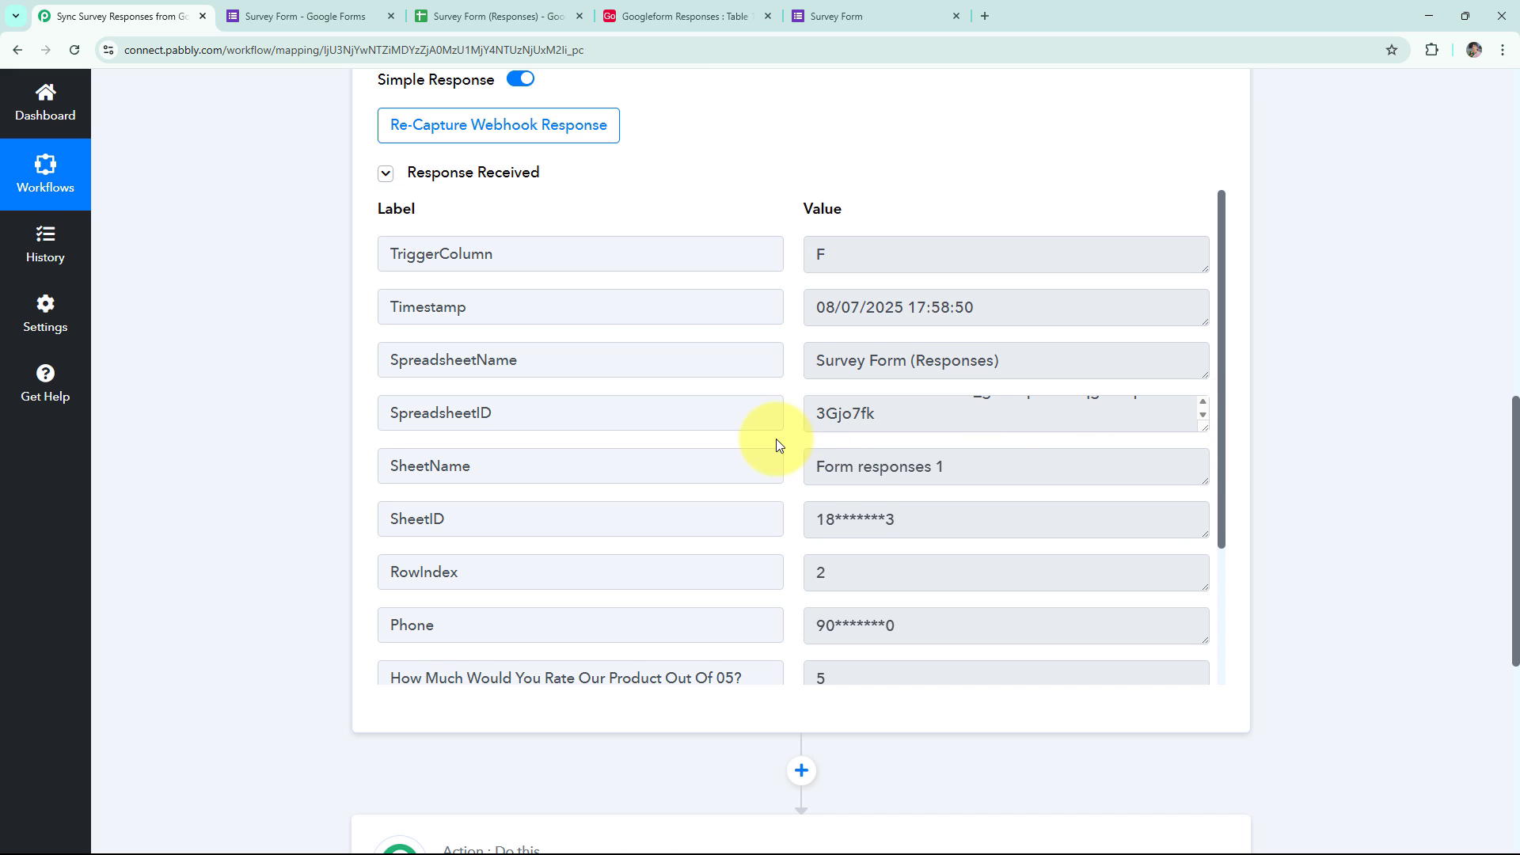
{"action": "scroll", "coordinate": [852, 495], "scroll_direction": "down", "scroll_amount": 6}
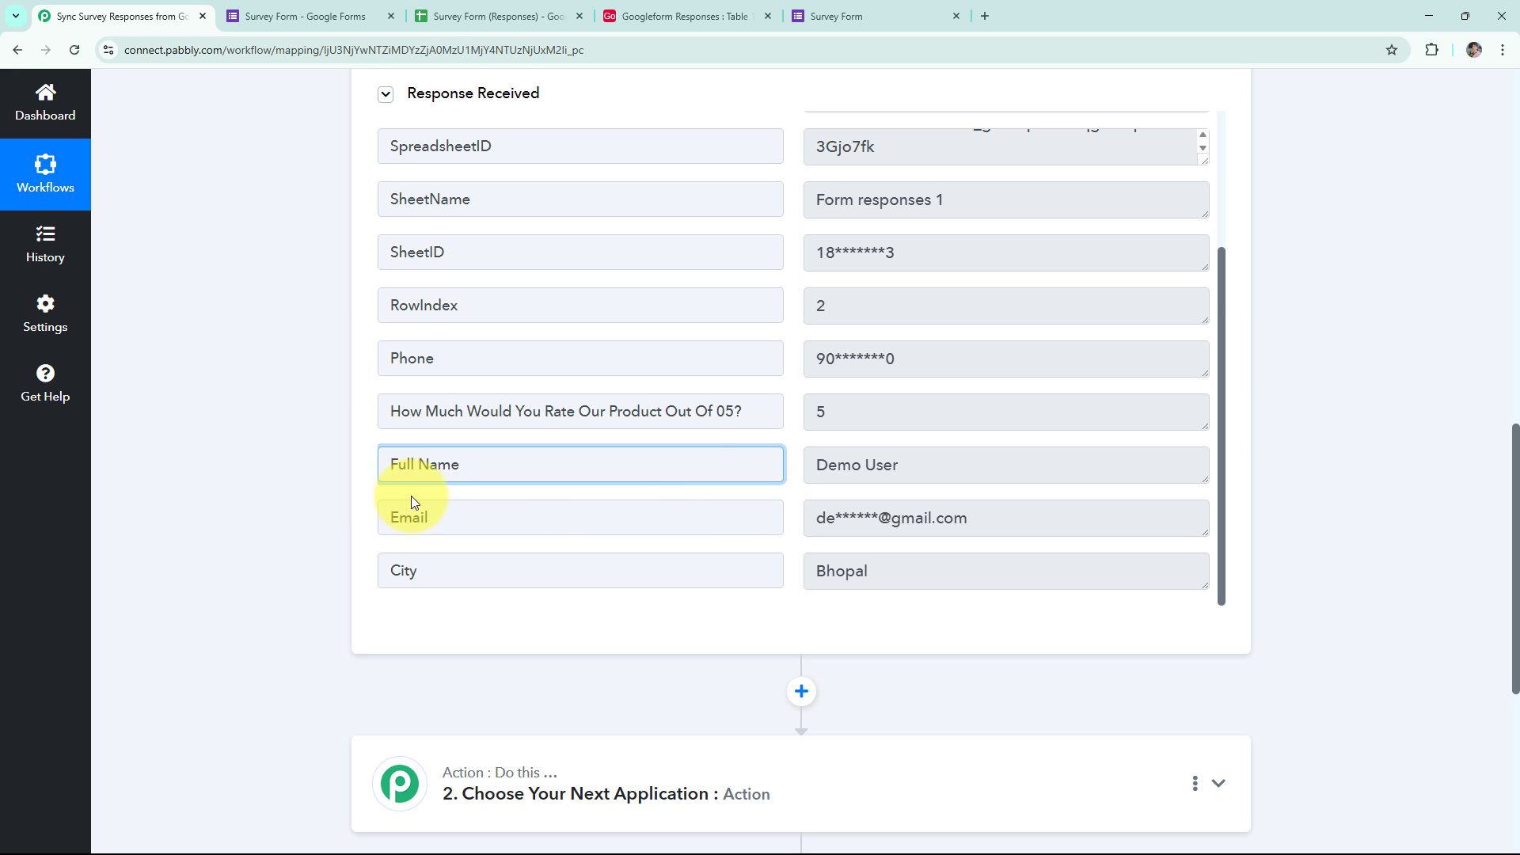
{"action": "left_click", "coordinate": [817, 463]}
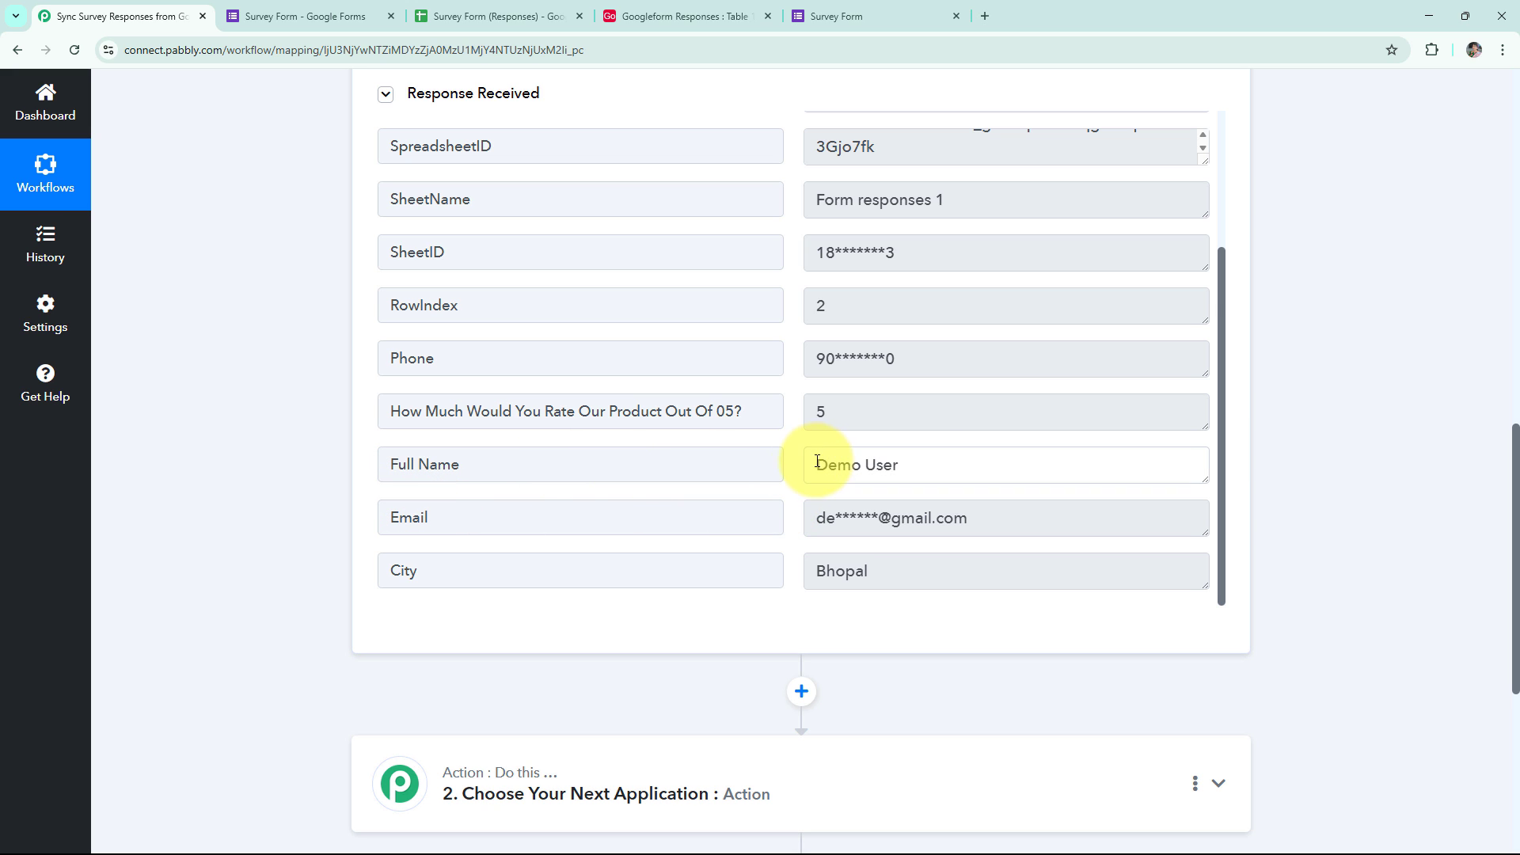
{"action": "left_click_drag", "start_coordinate": [817, 462], "coordinate": [943, 458]}
{"action": "left_click_drag", "start_coordinate": [806, 516], "coordinate": [1014, 545]}
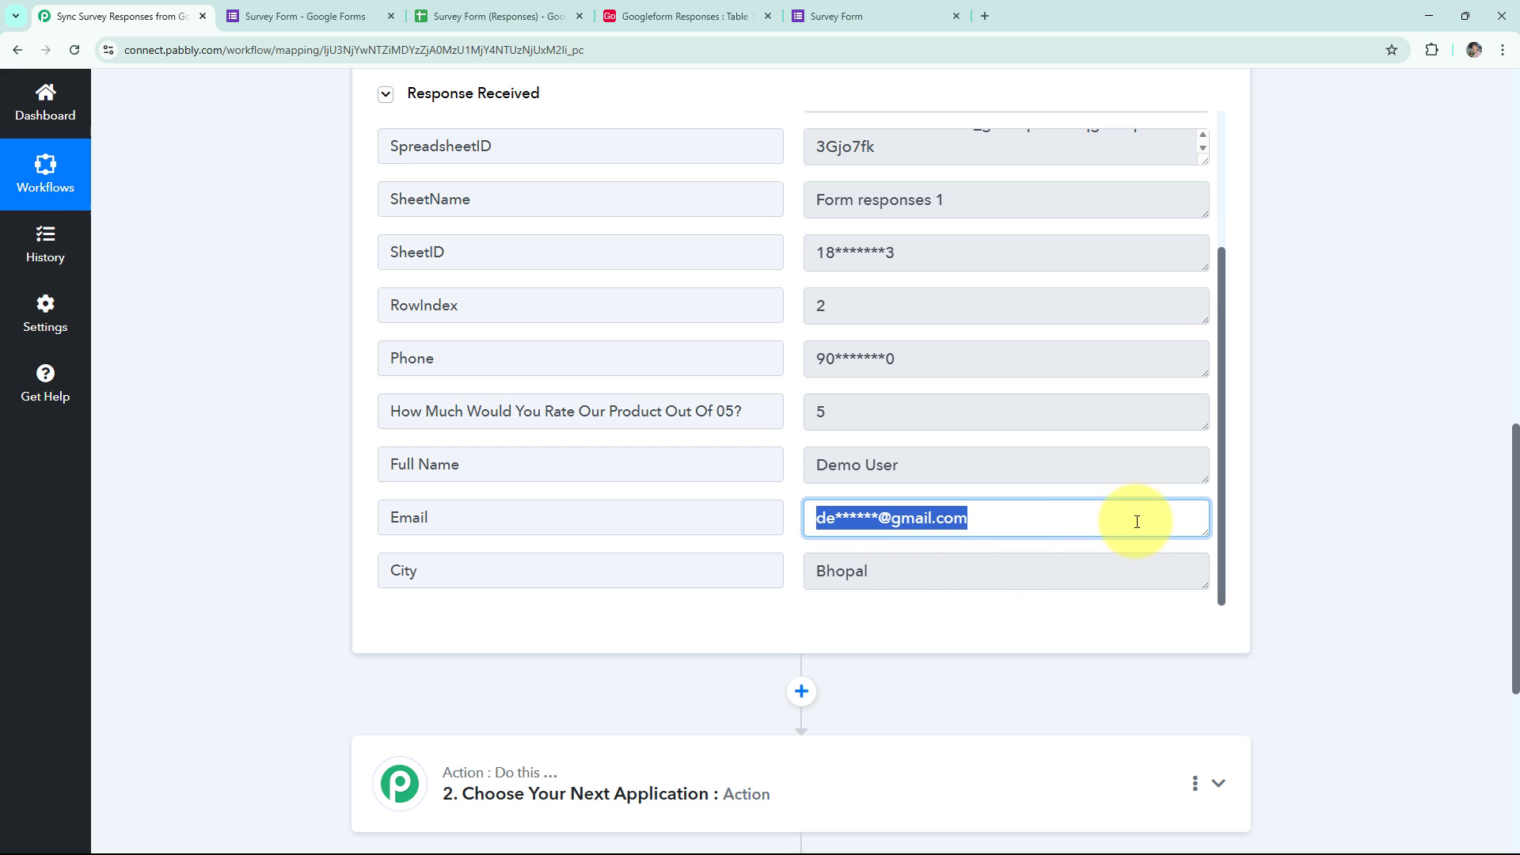
{"action": "left_click", "coordinate": [1272, 551]}
{"action": "scroll", "coordinate": [1275, 589], "scroll_direction": "down", "scroll_amount": 3}
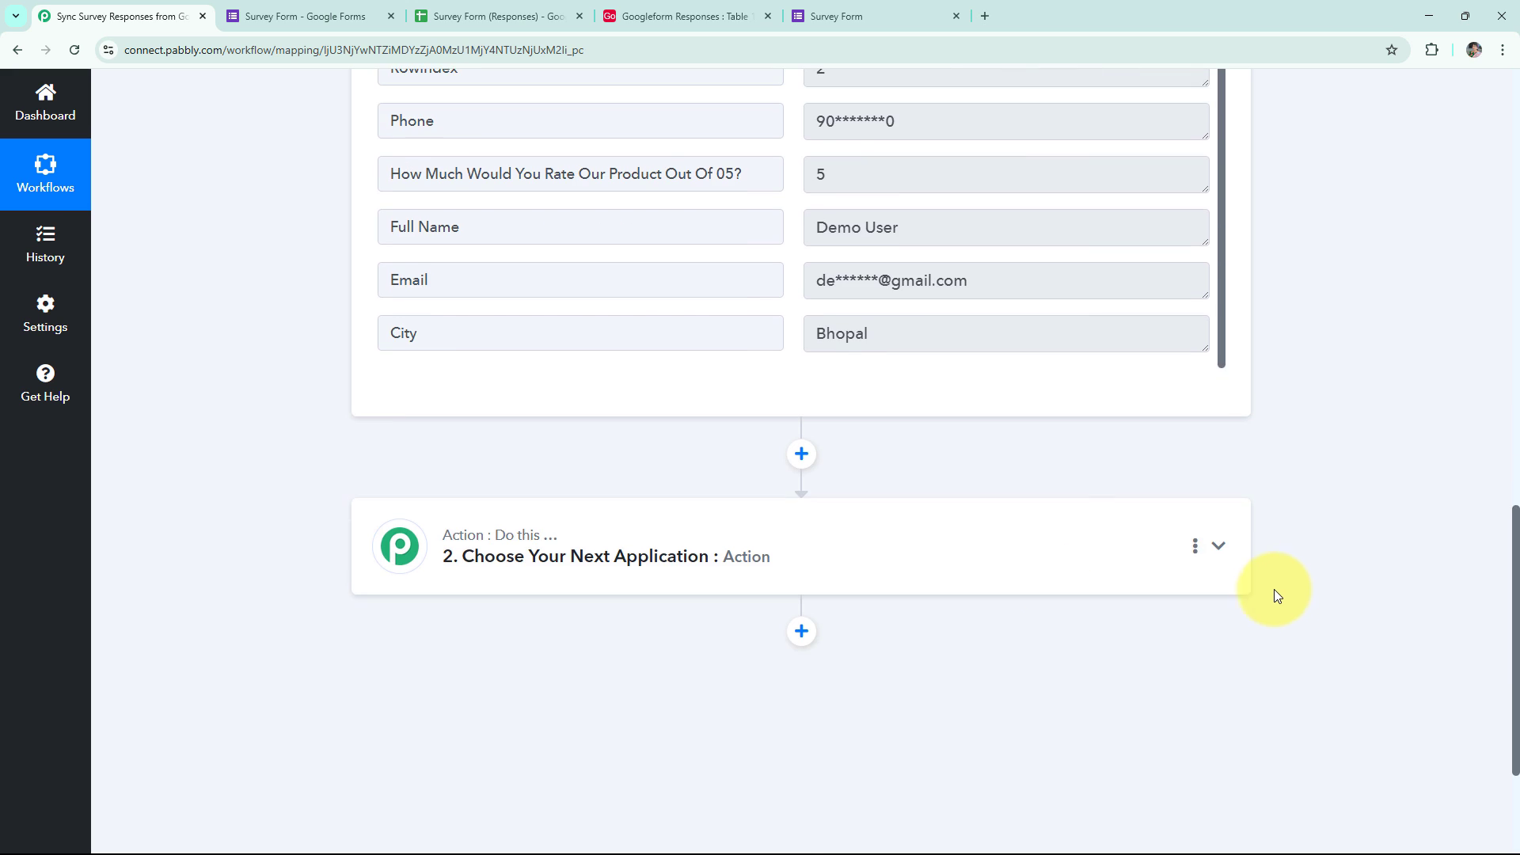
Set the action to Airtable with the Create Record event and begin connecting an account.
{"action": "left_click", "coordinate": [693, 554]}
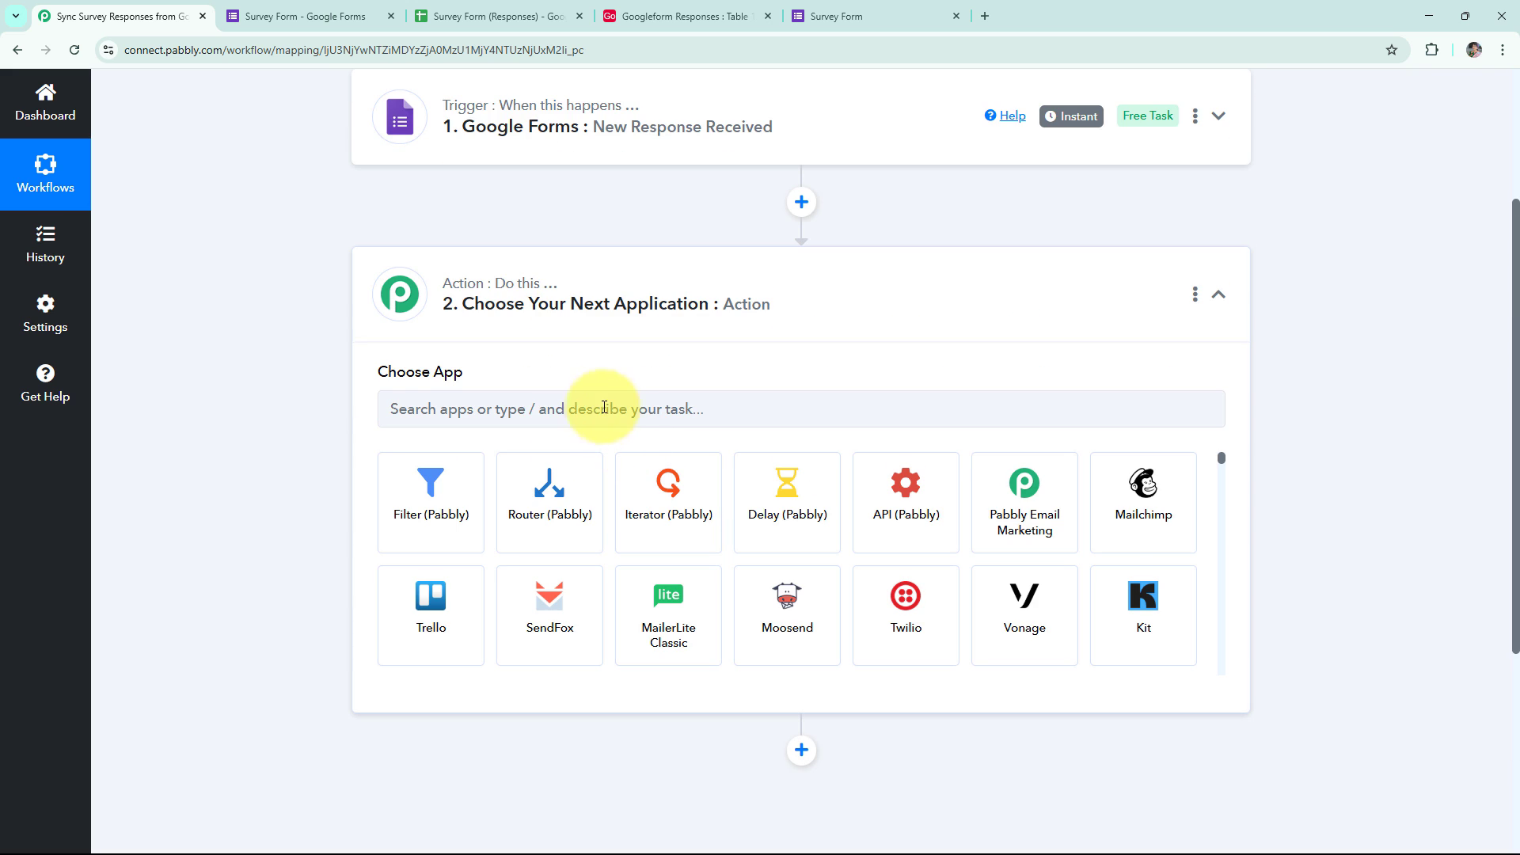
{"action": "left_click", "coordinate": [550, 420]}
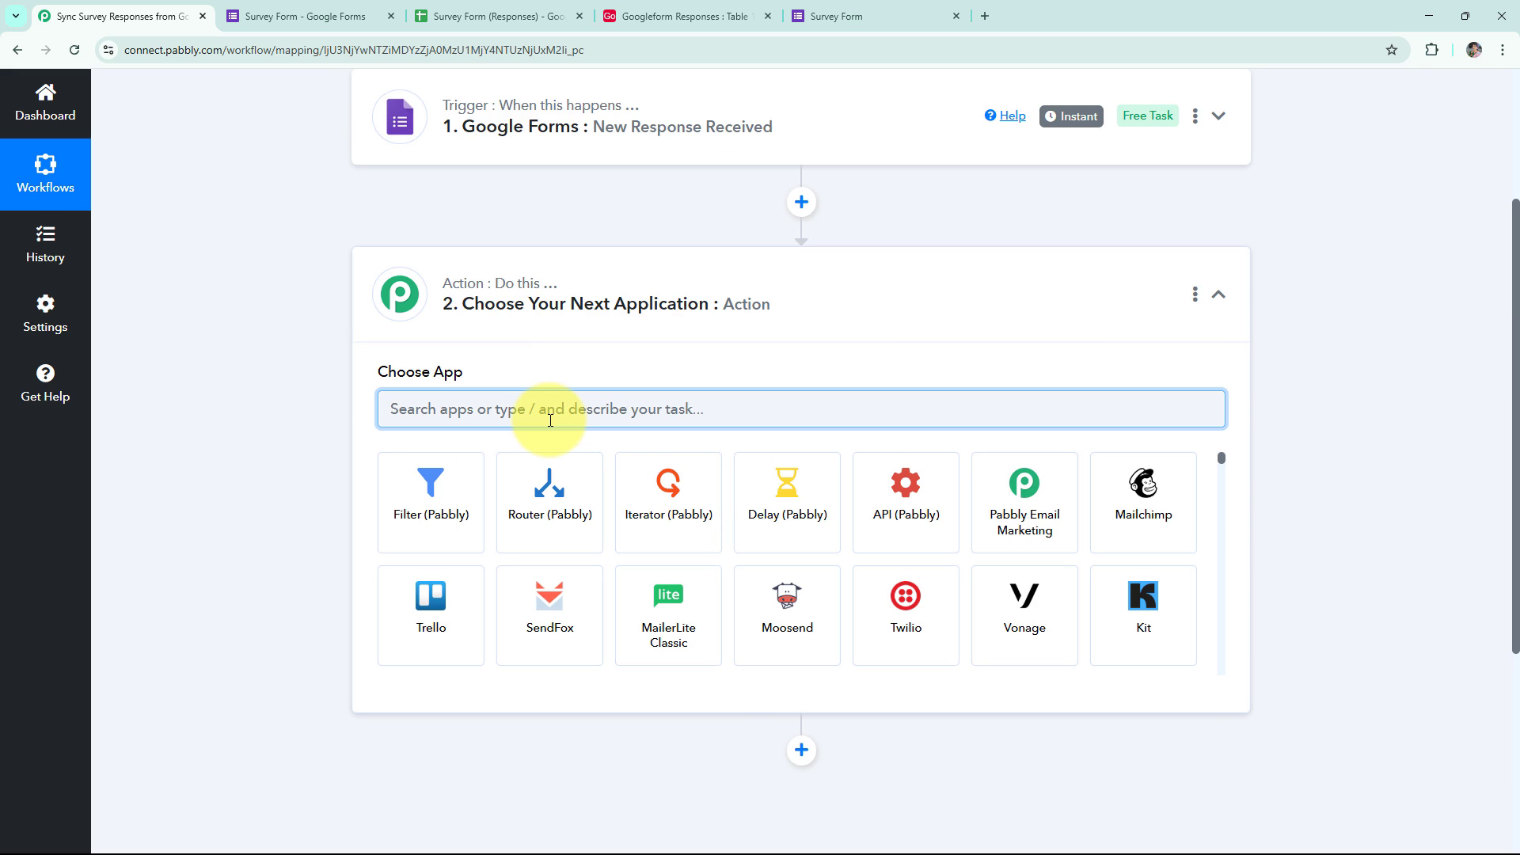
{"action": "type", "text": "air"}
{"action": "left_click", "coordinate": [839, 495]}
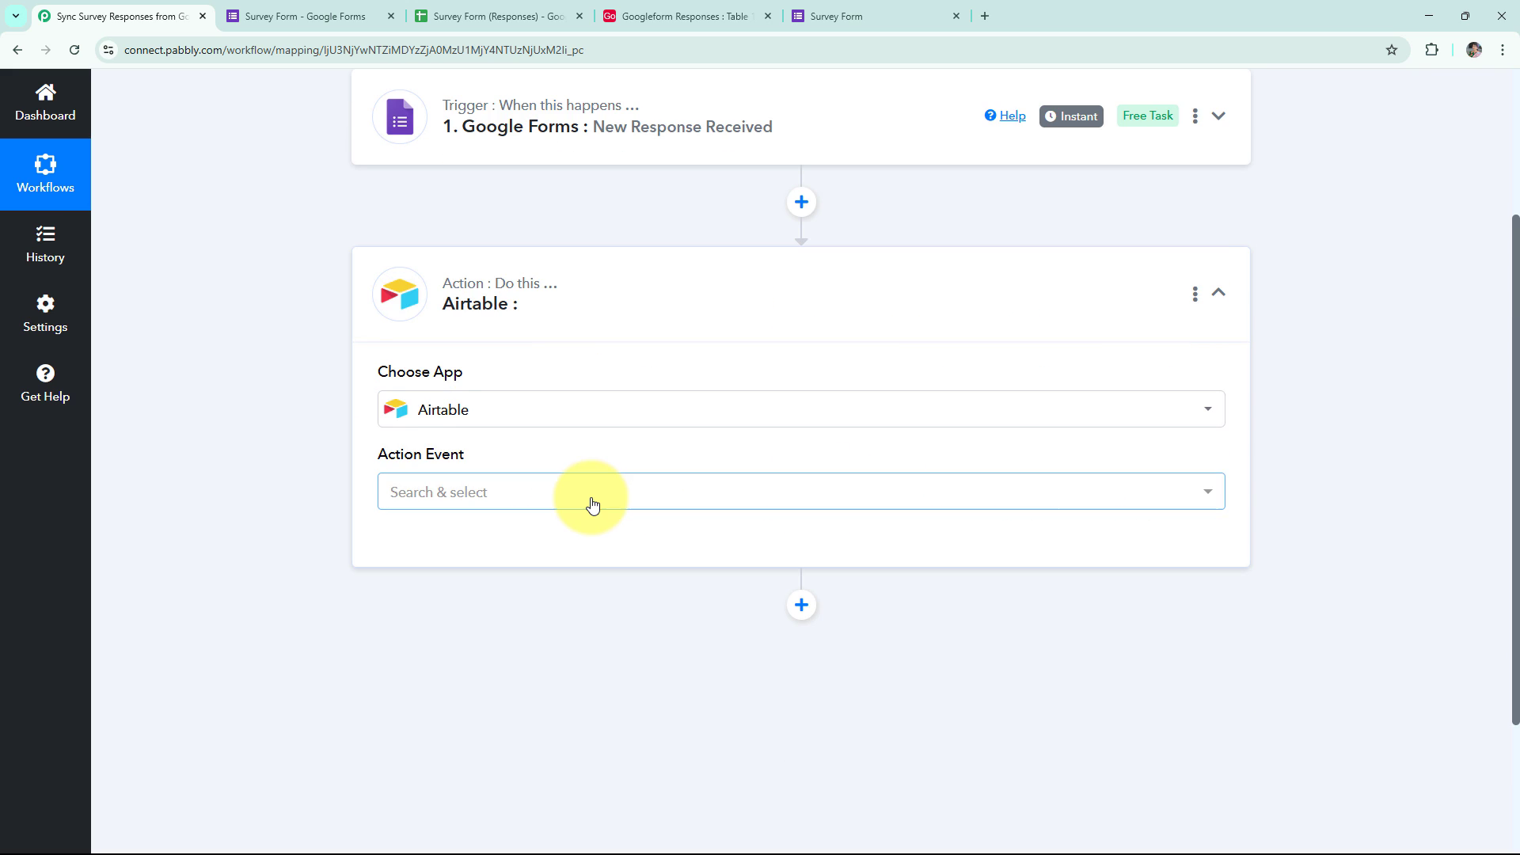
{"action": "left_click", "coordinate": [592, 505]}
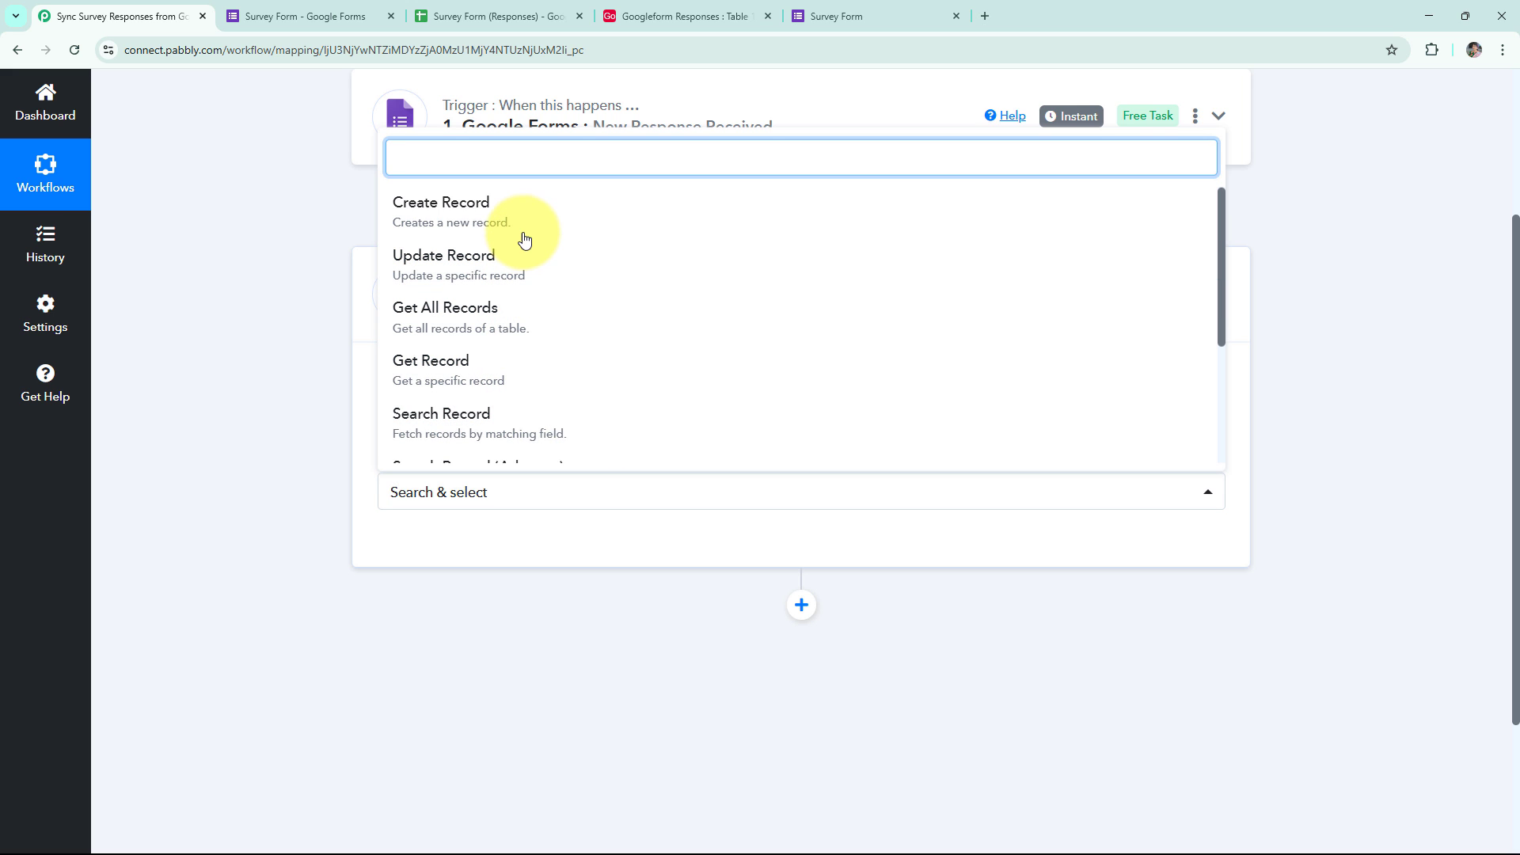
{"action": "scroll", "coordinate": [526, 317], "scroll_direction": "down", "scroll_amount": 3}
{"action": "left_click", "coordinate": [516, 415]}
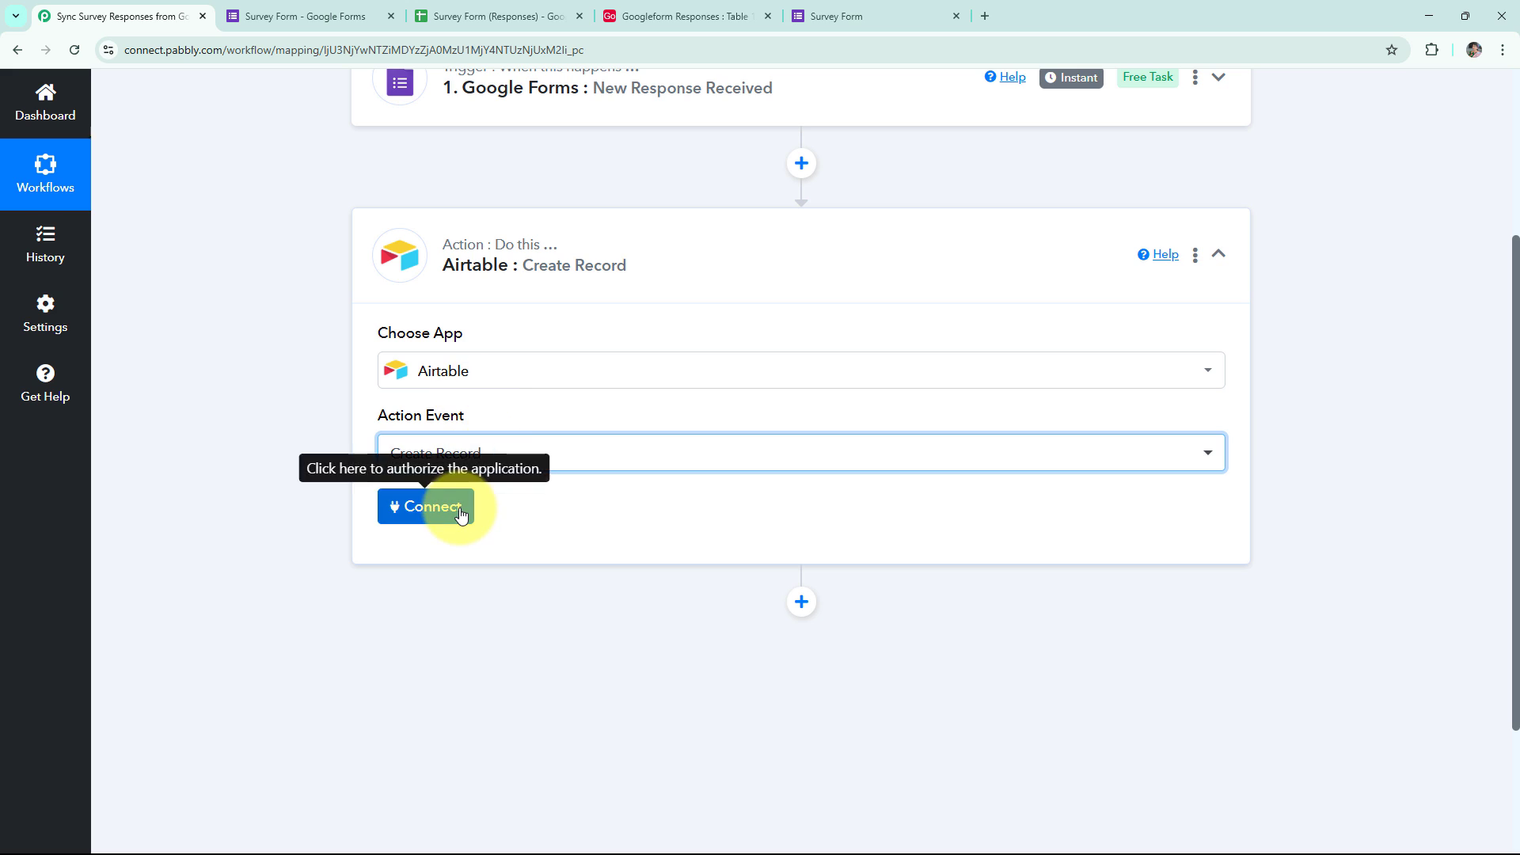
{"action": "left_click", "coordinate": [451, 509]}
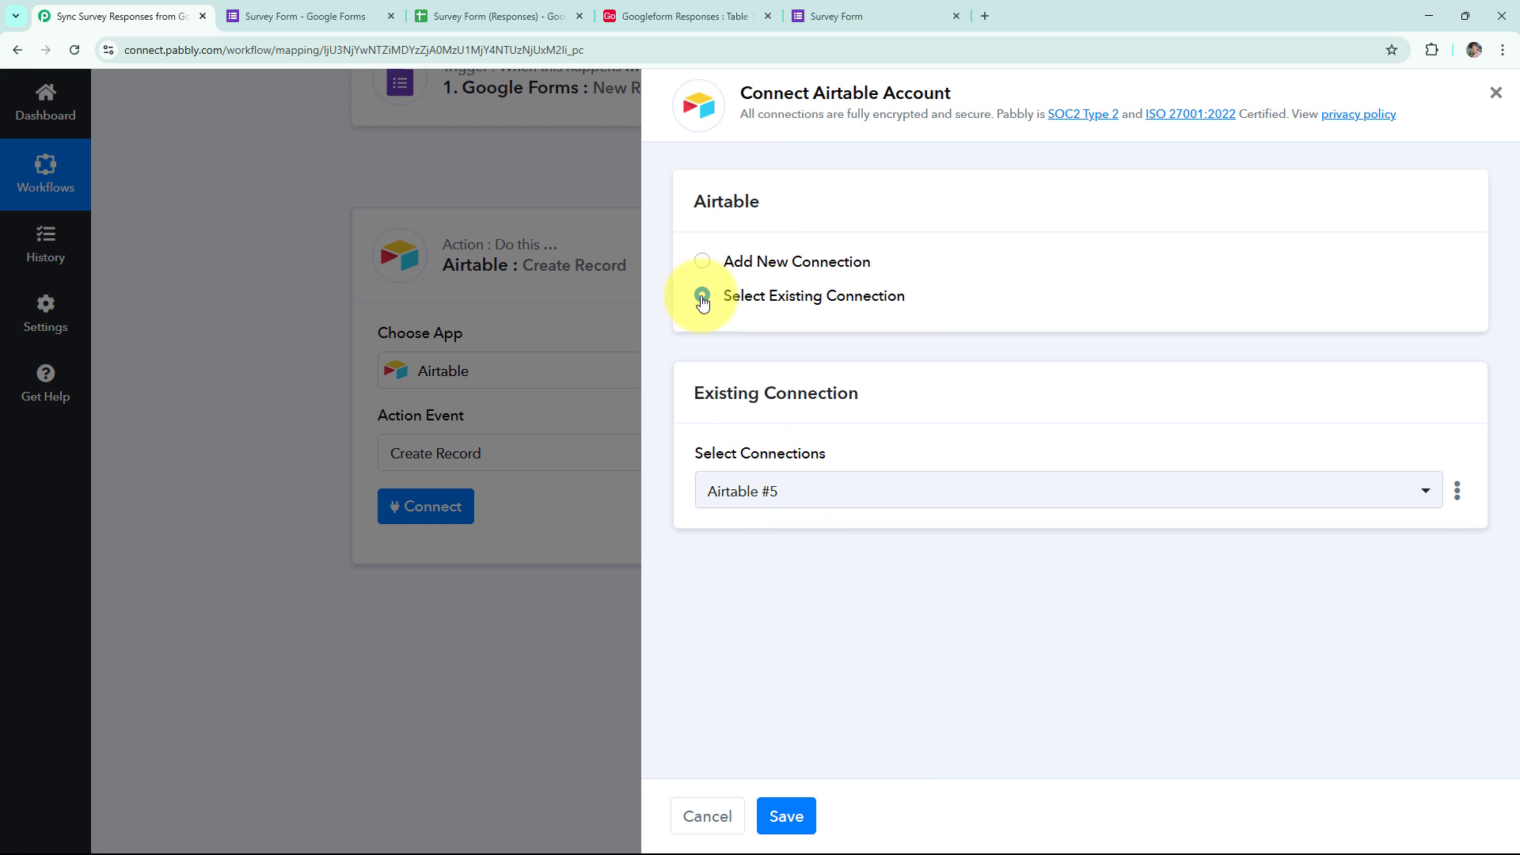
Add a new Airtable connection with access to the Googleform Responses base.
{"action": "left_click", "coordinate": [704, 264]}
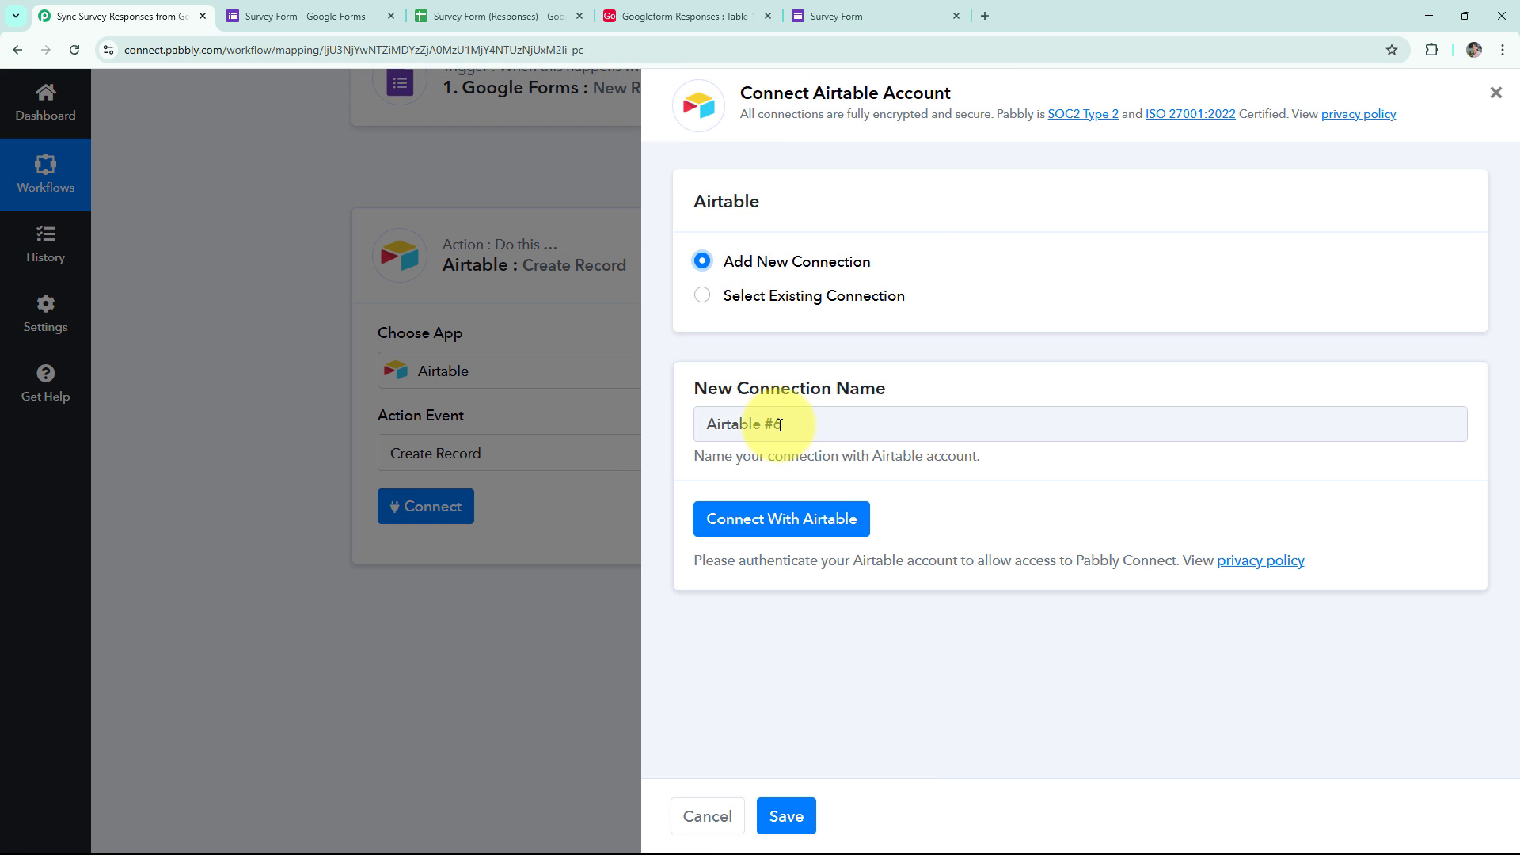
{"action": "left_click", "coordinate": [755, 529]}
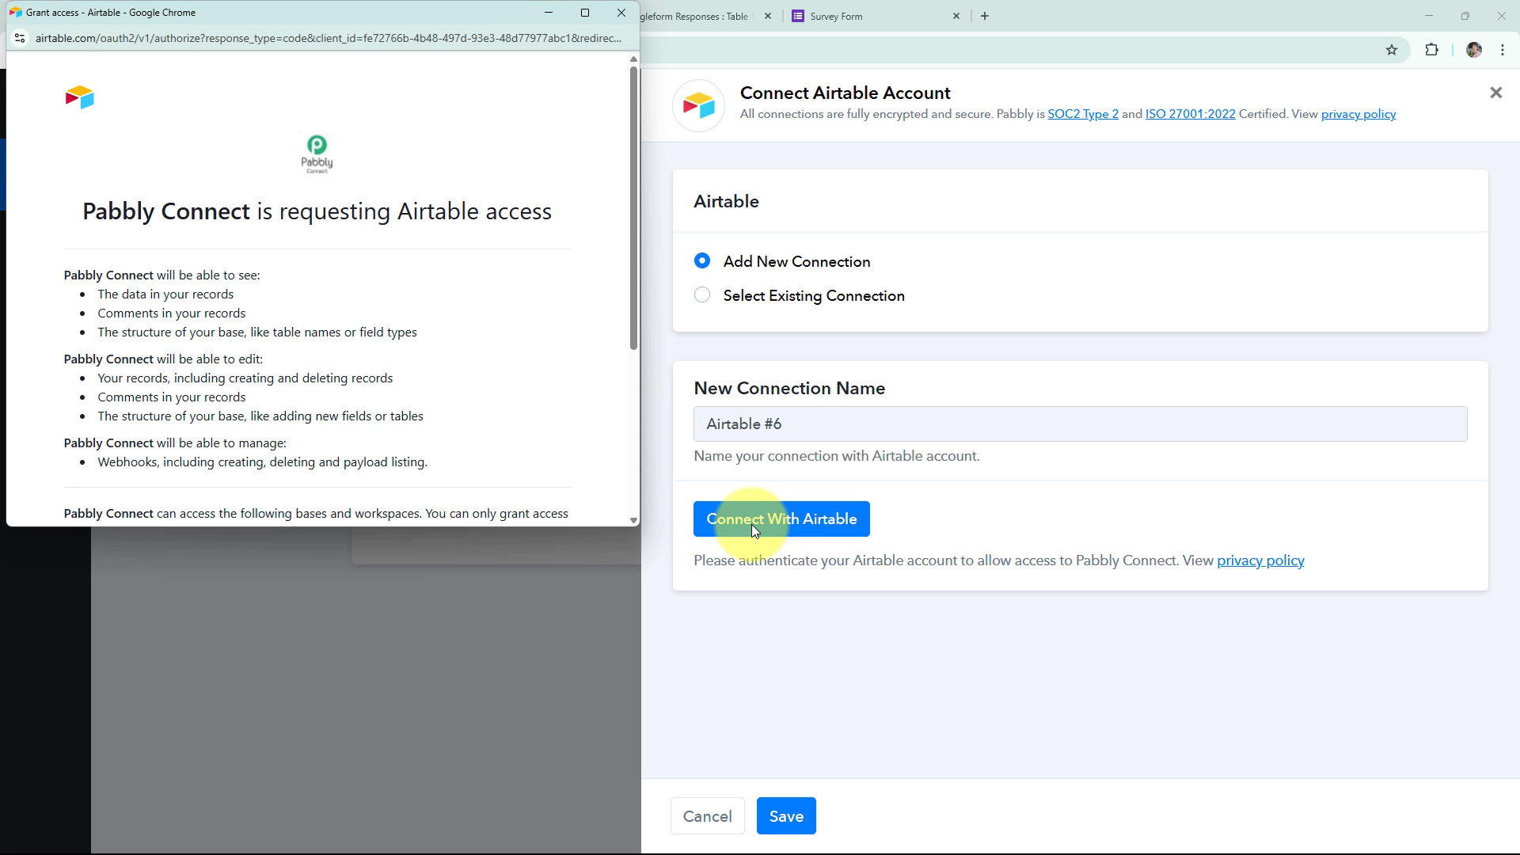
{"action": "scroll", "coordinate": [555, 408], "scroll_direction": "down", "scroll_amount": 3}
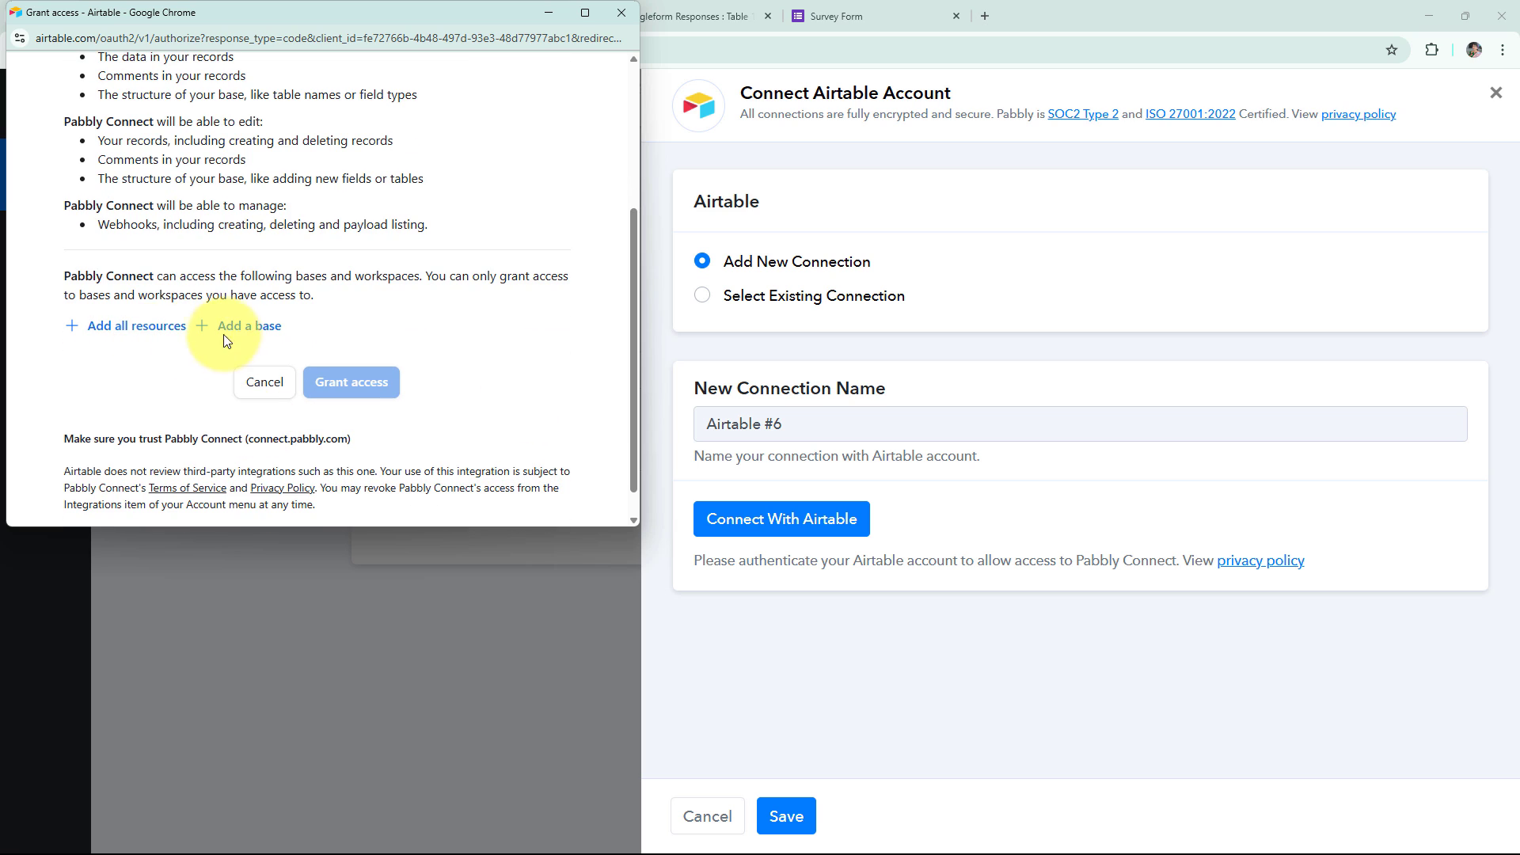
{"action": "left_click", "coordinate": [247, 326]}
{"action": "scroll", "coordinate": [301, 277], "scroll_direction": "down", "scroll_amount": 1}
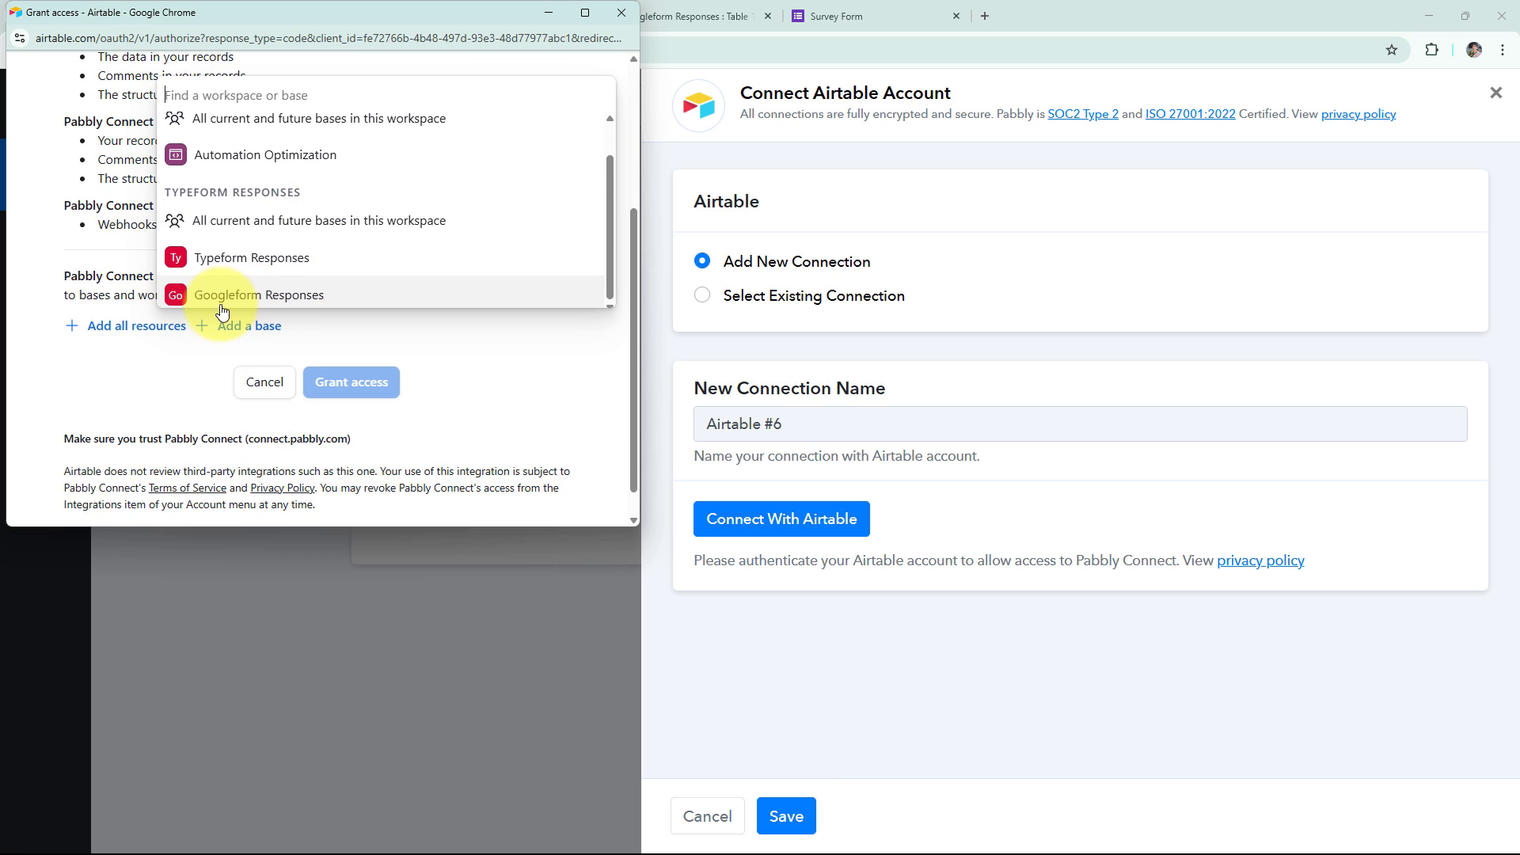
{"action": "left_click", "coordinate": [275, 297]}
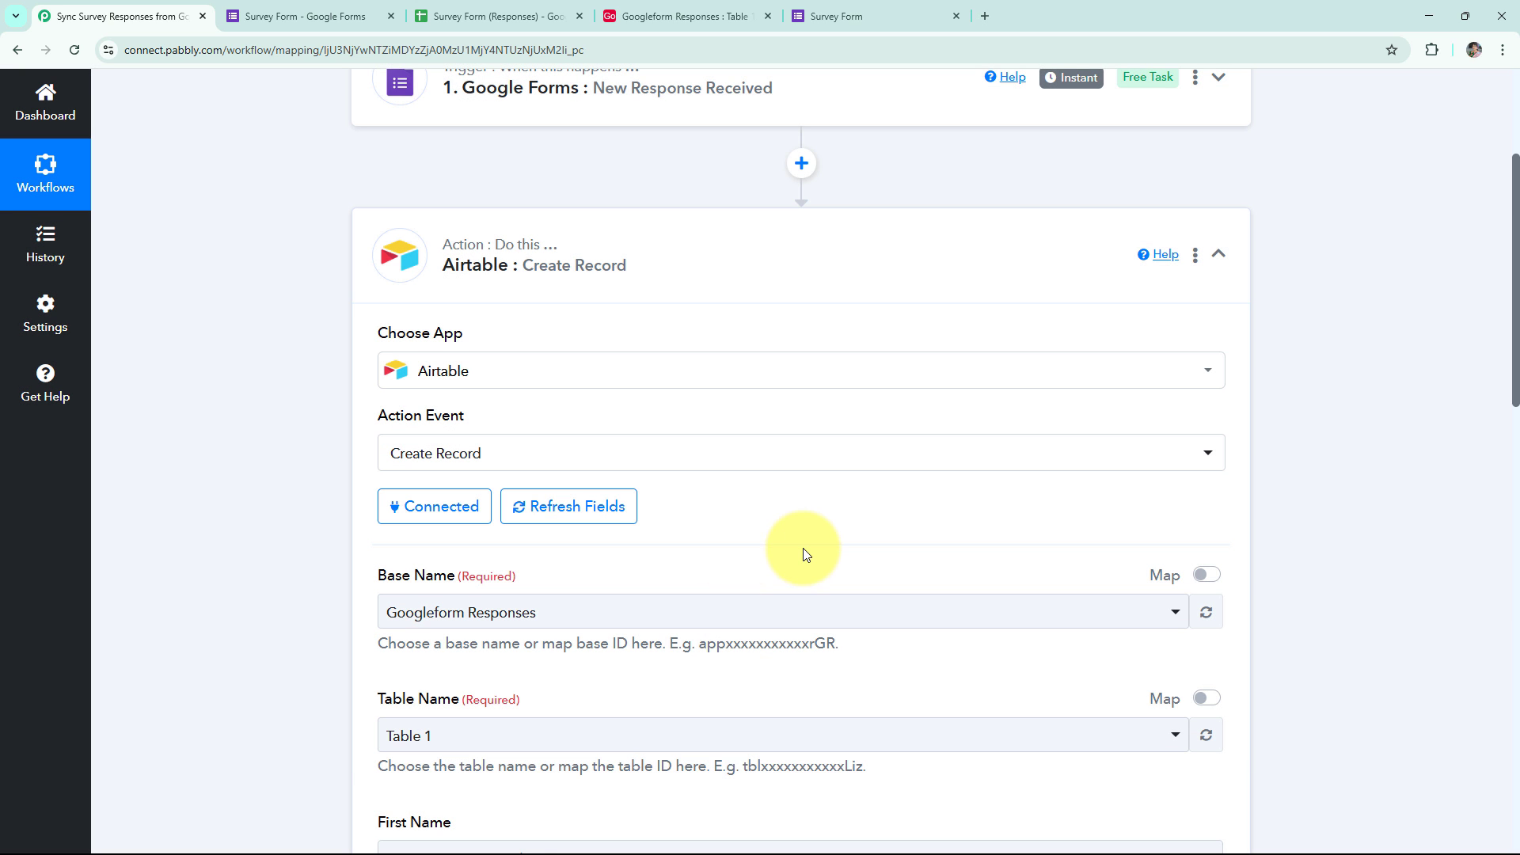
Map the form's Full Name to First Name and its Email to Email.
{"action": "scroll", "coordinate": [804, 545], "scroll_direction": "down", "scroll_amount": 5}
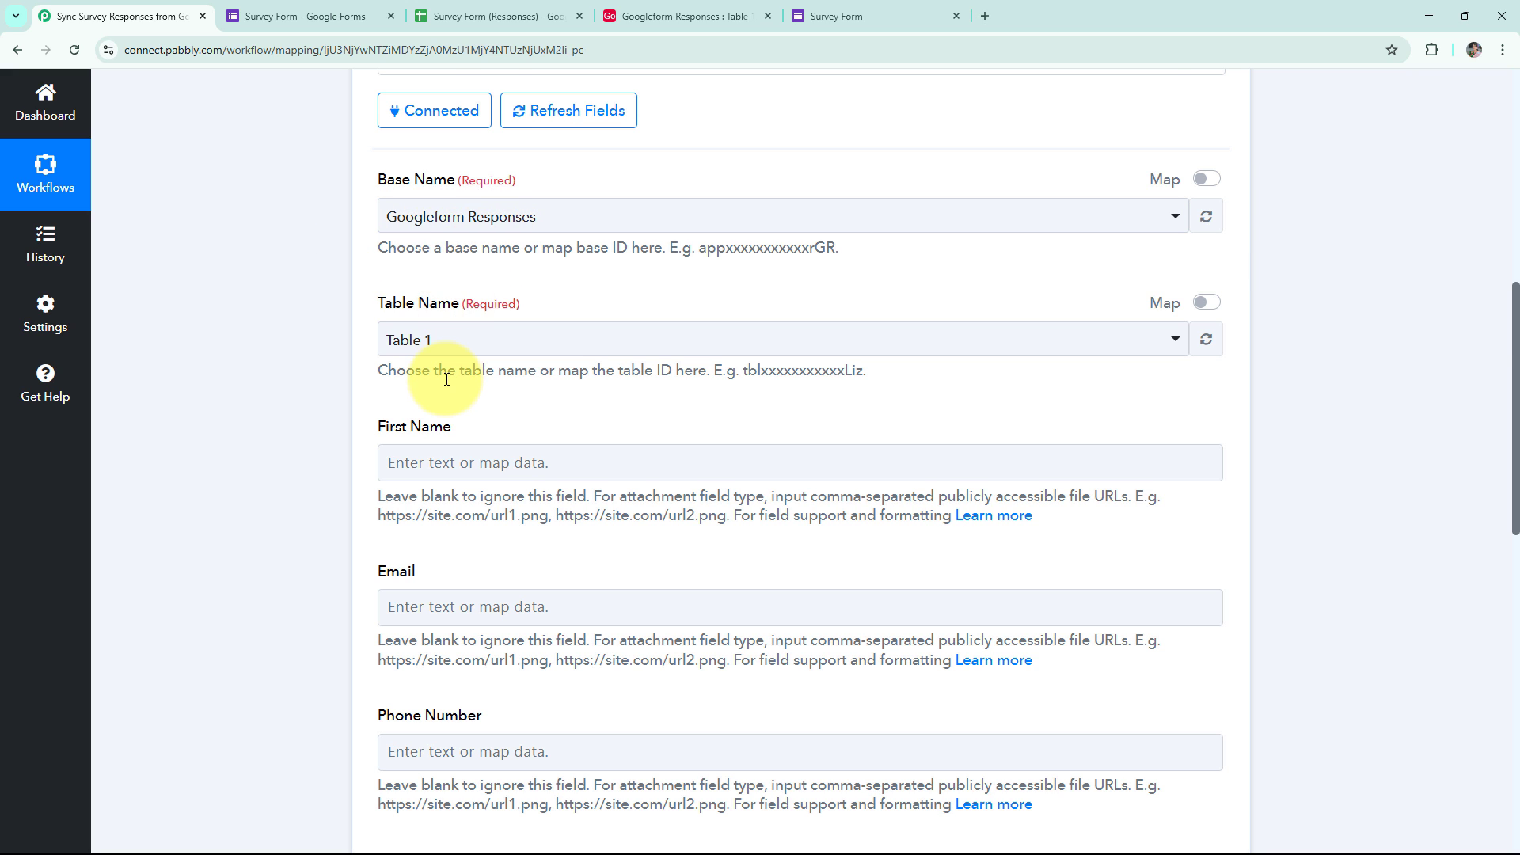
{"action": "scroll", "coordinate": [475, 316], "scroll_direction": "down", "scroll_amount": 3}
{"action": "left_click", "coordinate": [499, 226]}
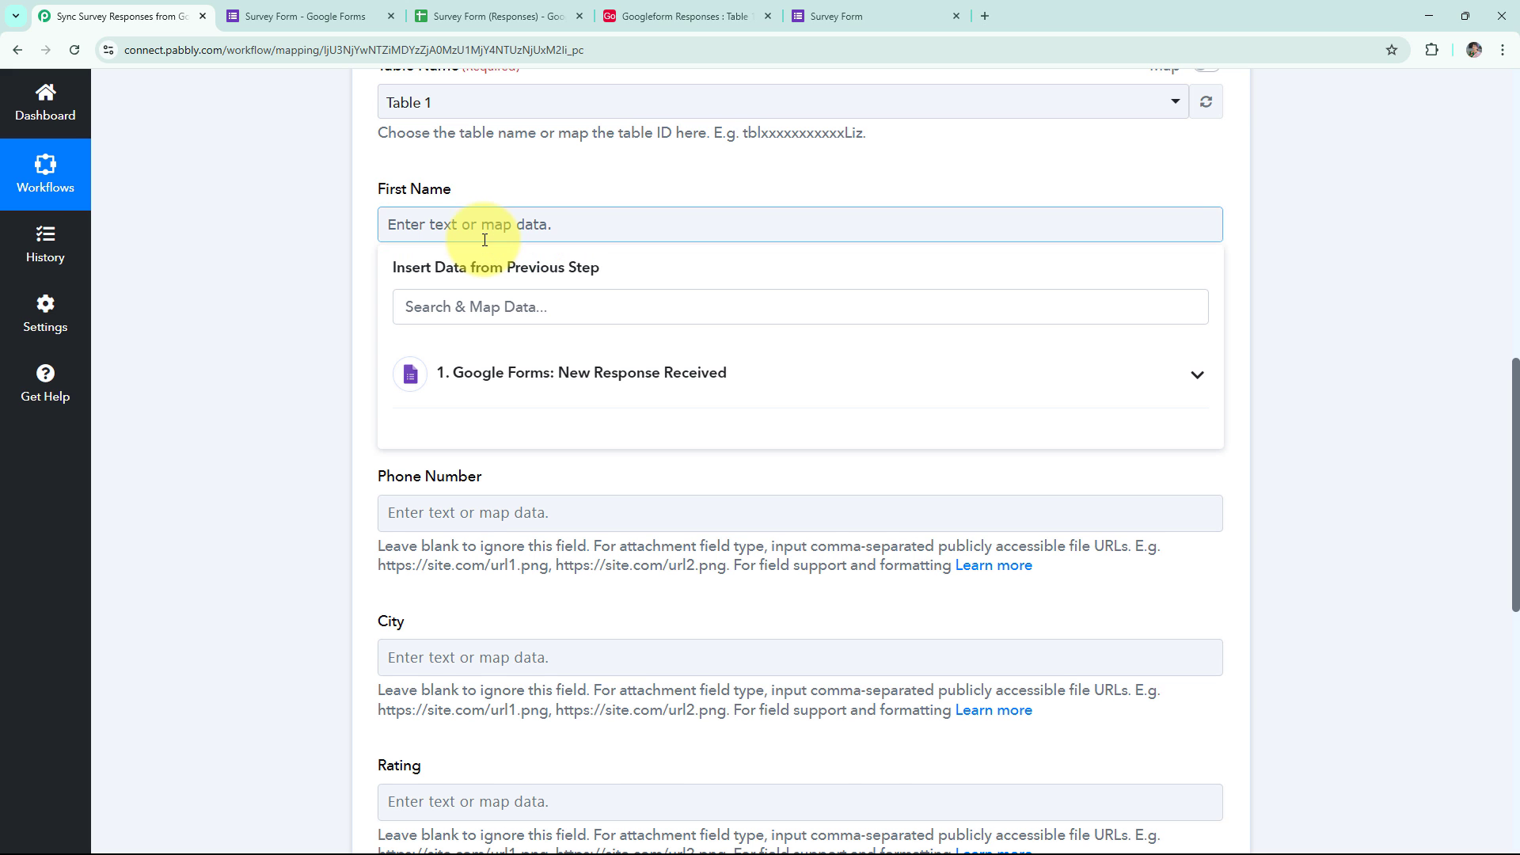
{"action": "left_click", "coordinate": [530, 376]}
{"action": "scroll", "coordinate": [577, 476], "scroll_direction": "down", "scroll_amount": 5}
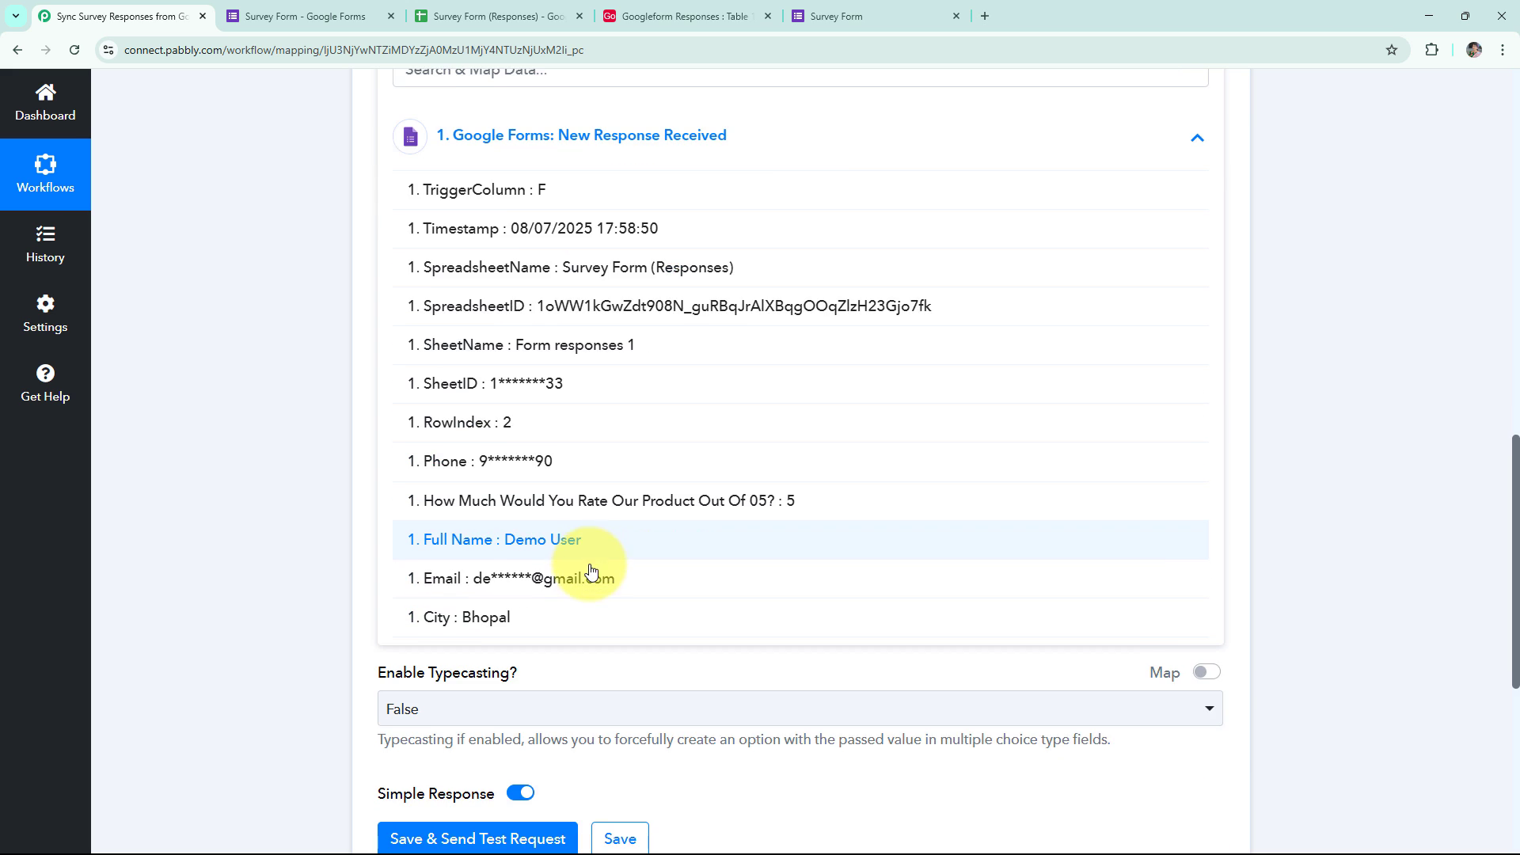
{"action": "left_click", "coordinate": [590, 546]}
{"action": "left_click", "coordinate": [330, 328]}
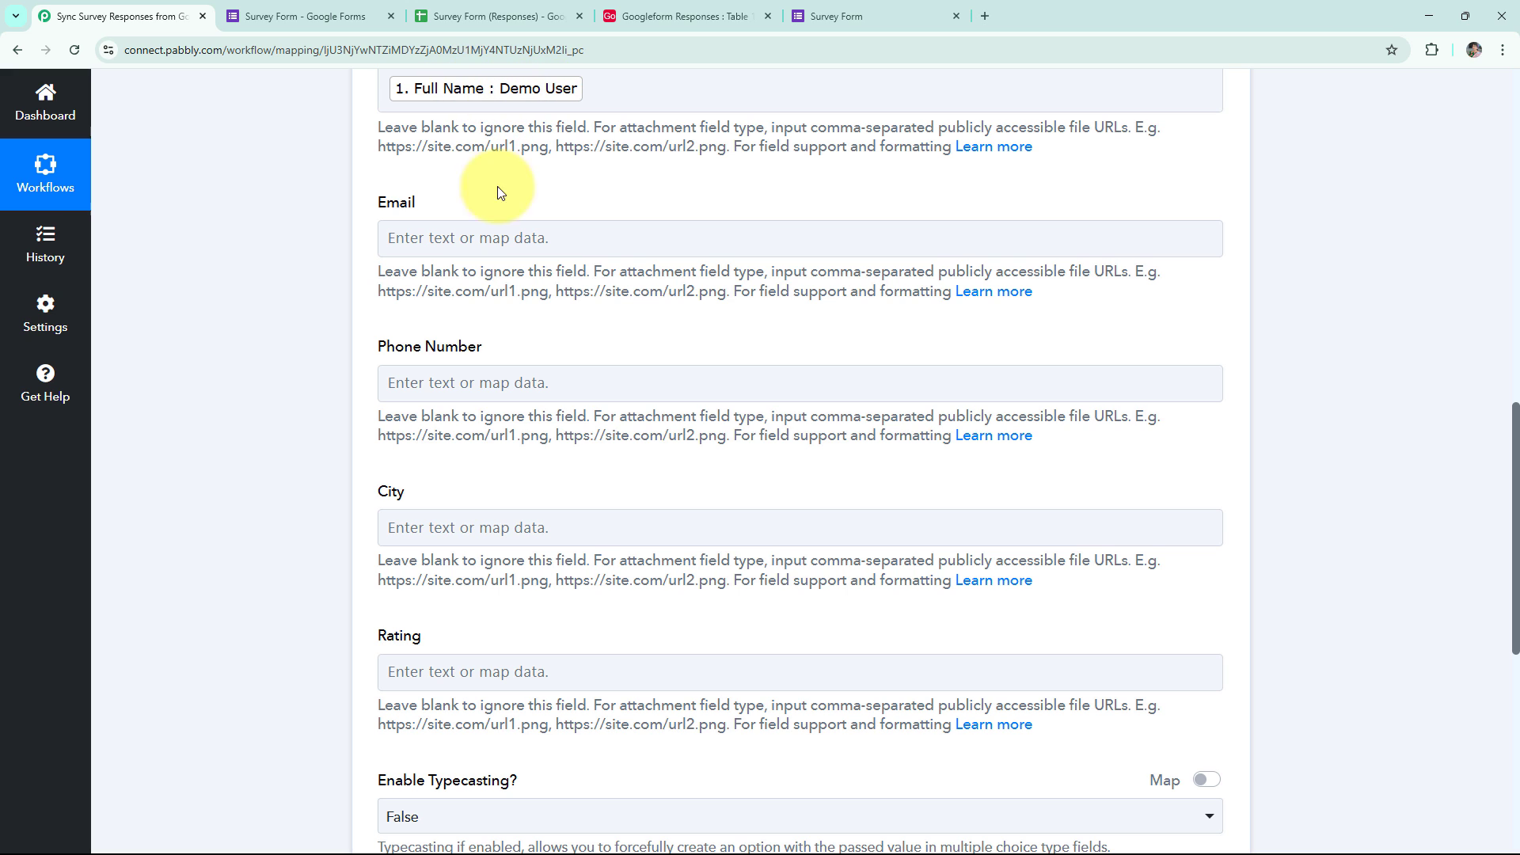
{"action": "left_click", "coordinate": [482, 237]}
{"action": "left_click", "coordinate": [499, 375]}
{"action": "scroll", "coordinate": [525, 529], "scroll_direction": "down", "scroll_amount": 2}
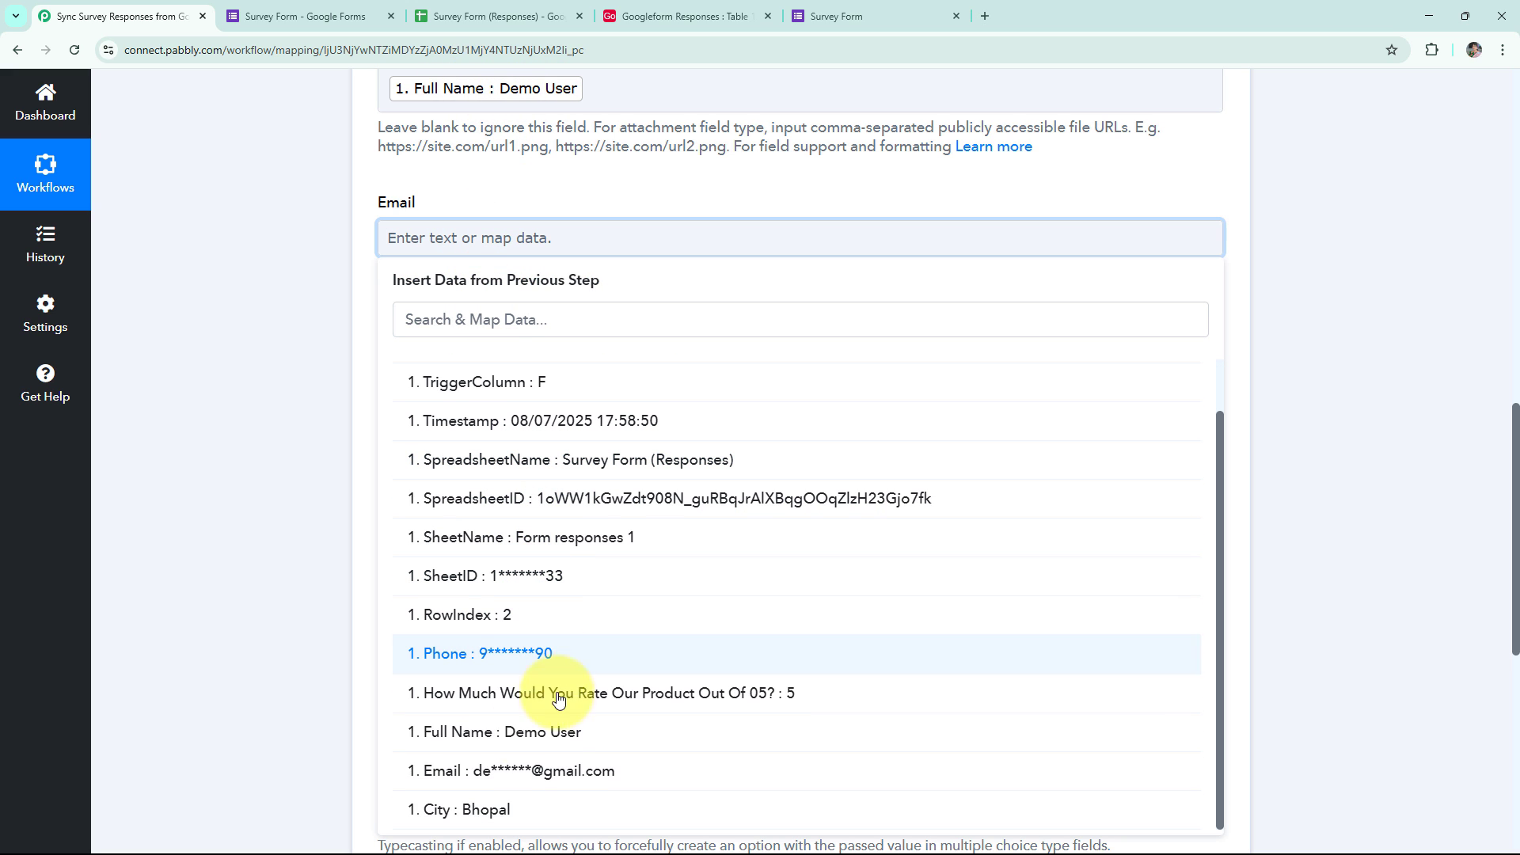
{"action": "left_click", "coordinate": [560, 783]}
{"action": "left_click", "coordinate": [278, 572]}
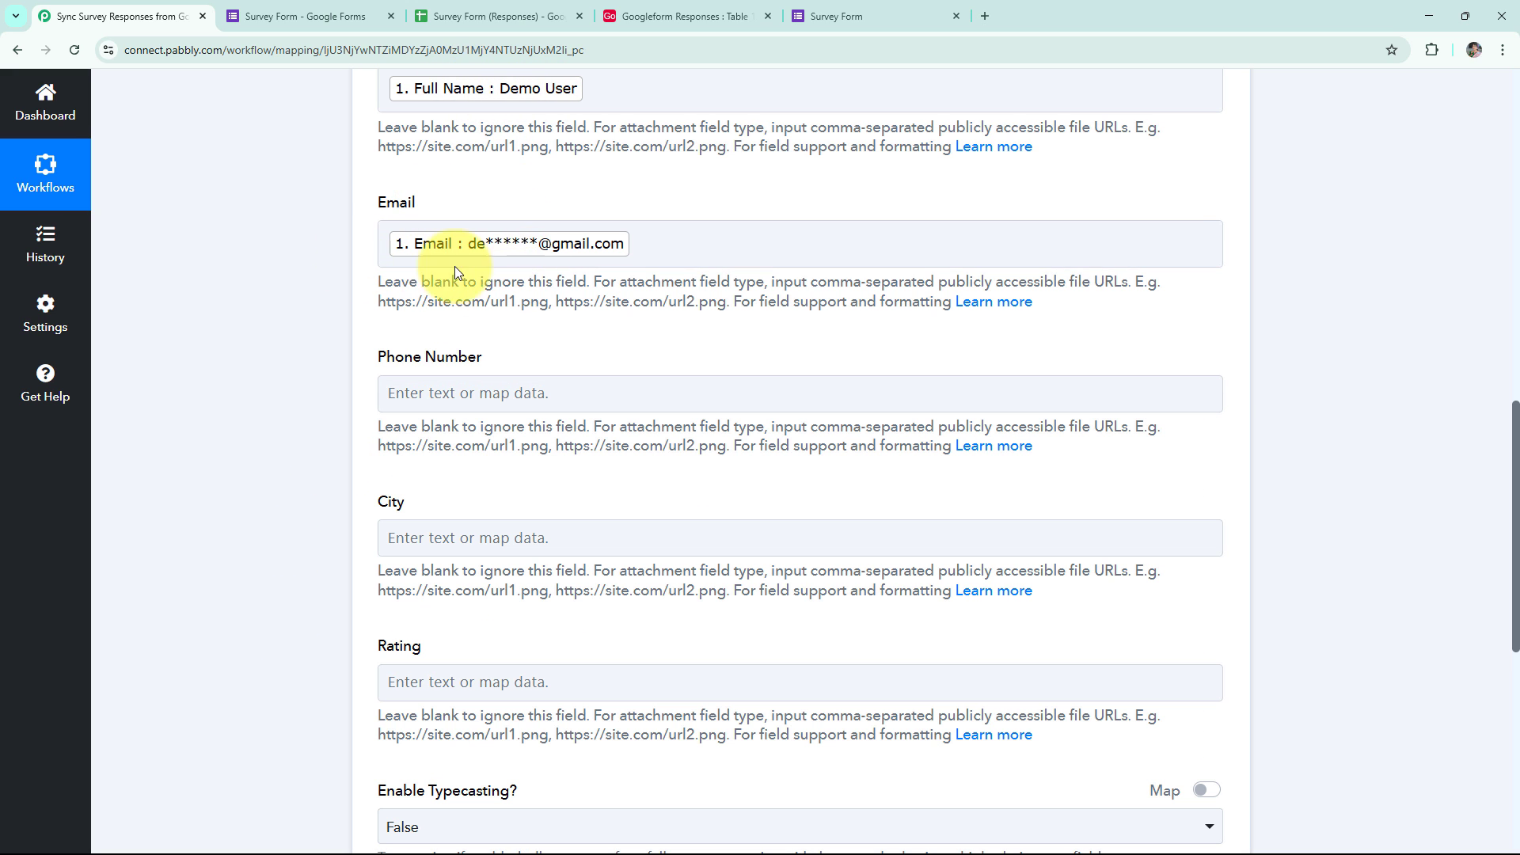
Map the form's Phone to Phone Number and City to City.
{"action": "left_click", "coordinate": [498, 394]}
{"action": "left_click", "coordinate": [490, 540]}
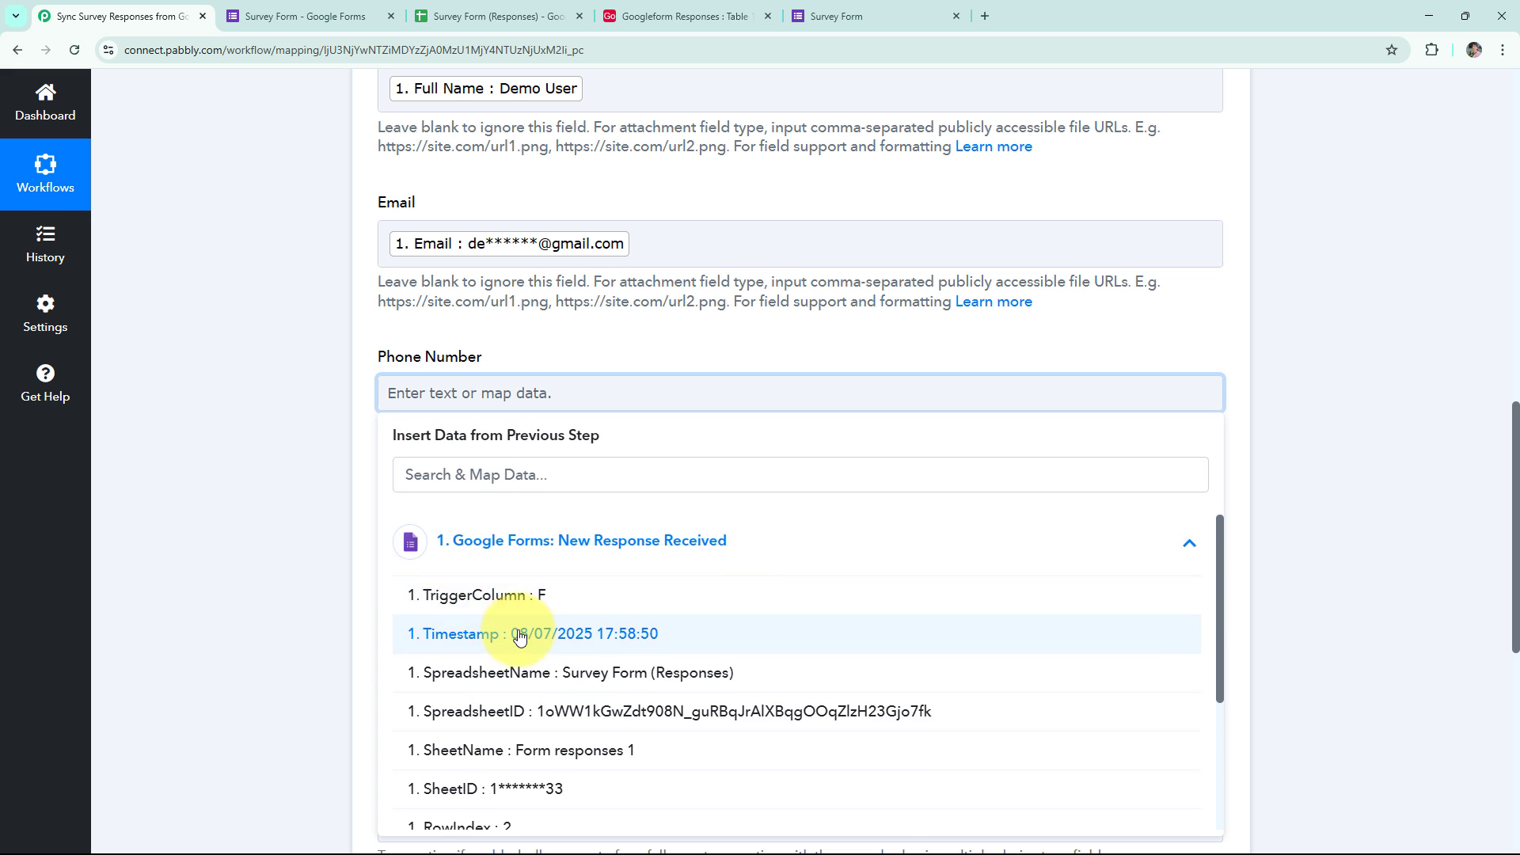
{"action": "scroll", "coordinate": [515, 649], "scroll_direction": "down", "scroll_amount": 2}
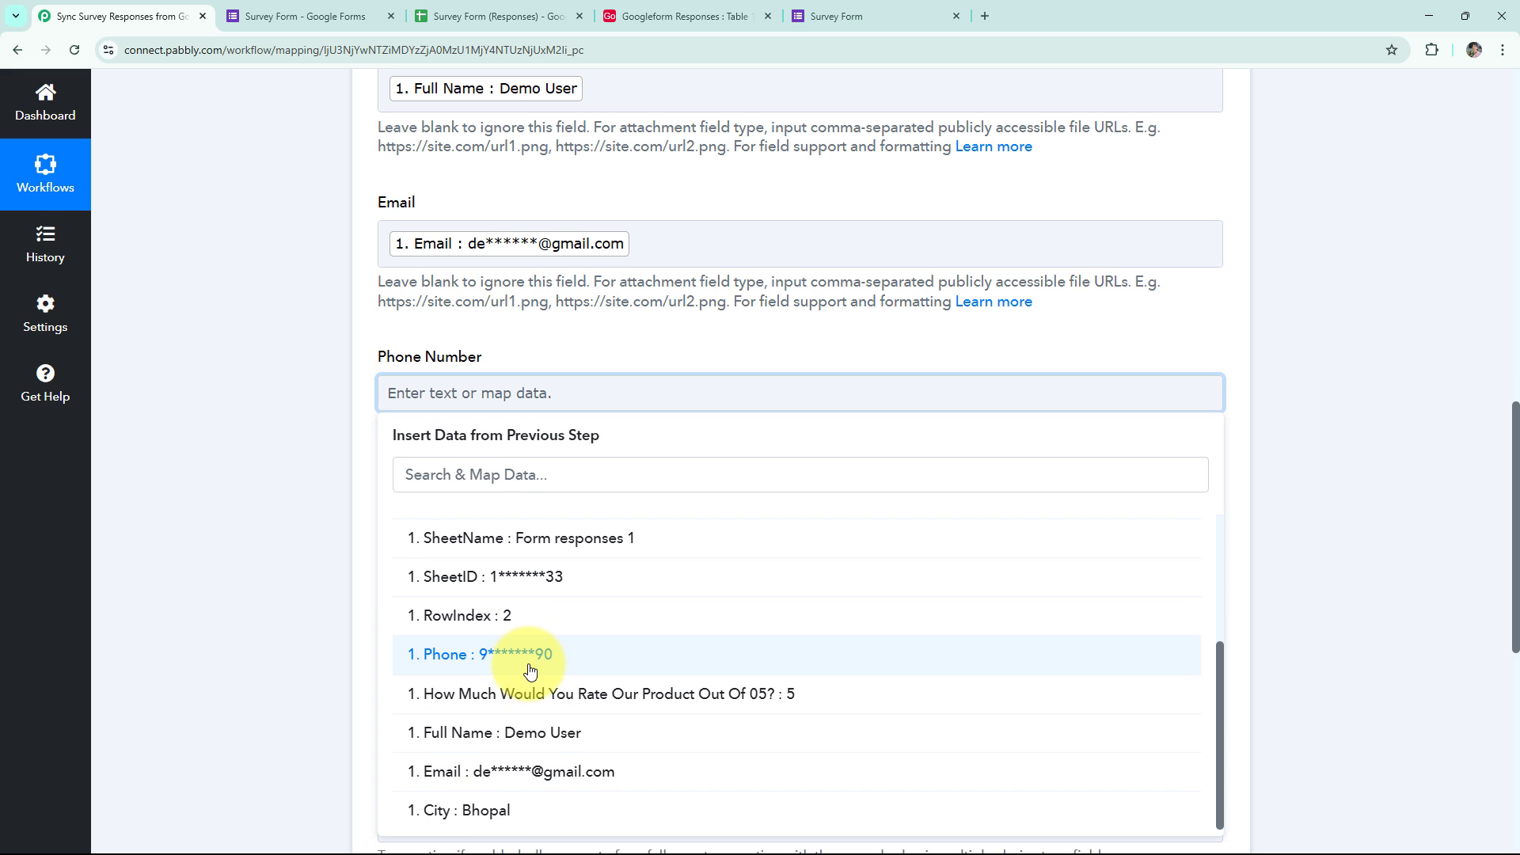
{"action": "left_click", "coordinate": [483, 654]}
{"action": "left_click", "coordinate": [300, 610]}
{"action": "scroll", "coordinate": [301, 606], "scroll_direction": "down", "scroll_amount": 3}
{"action": "left_click", "coordinate": [431, 310]}
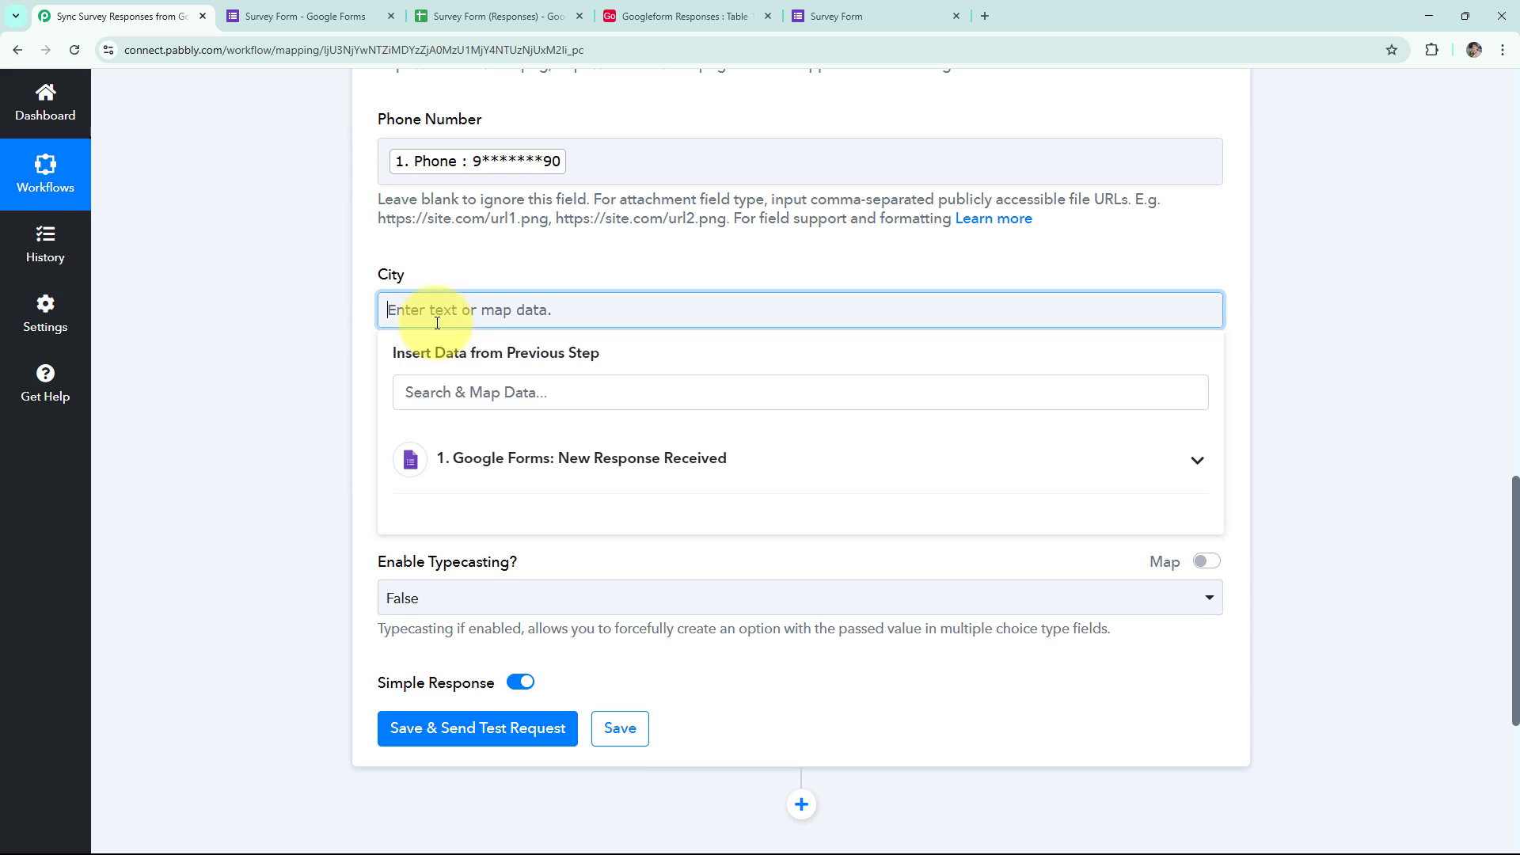
{"action": "left_click", "coordinate": [507, 458]}
{"action": "scroll", "coordinate": [494, 594], "scroll_direction": "down", "scroll_amount": 2}
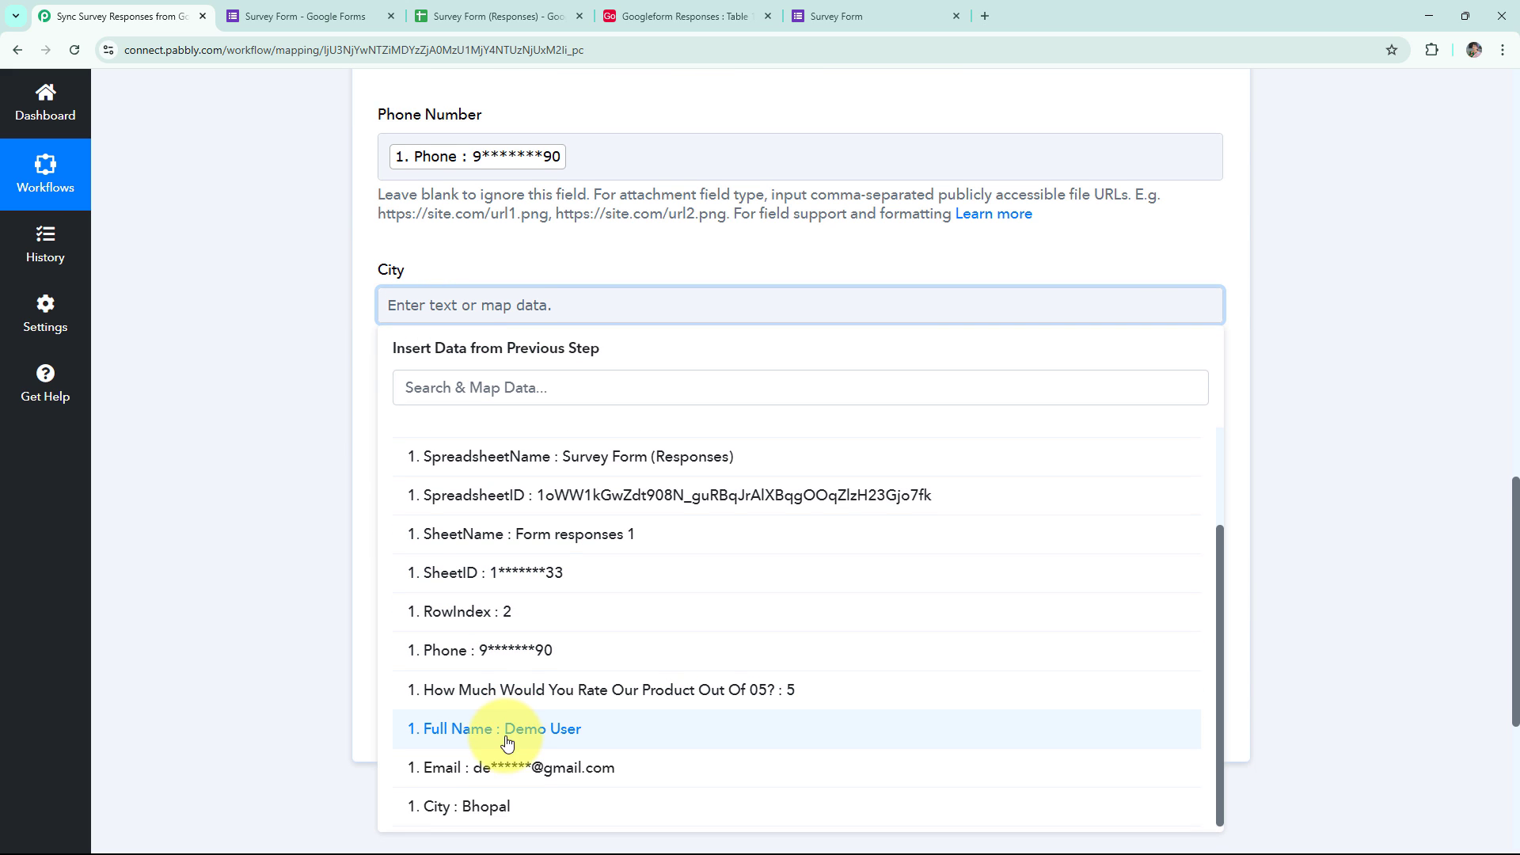
{"action": "left_click", "coordinate": [444, 809]}
{"action": "left_click", "coordinate": [261, 493]}
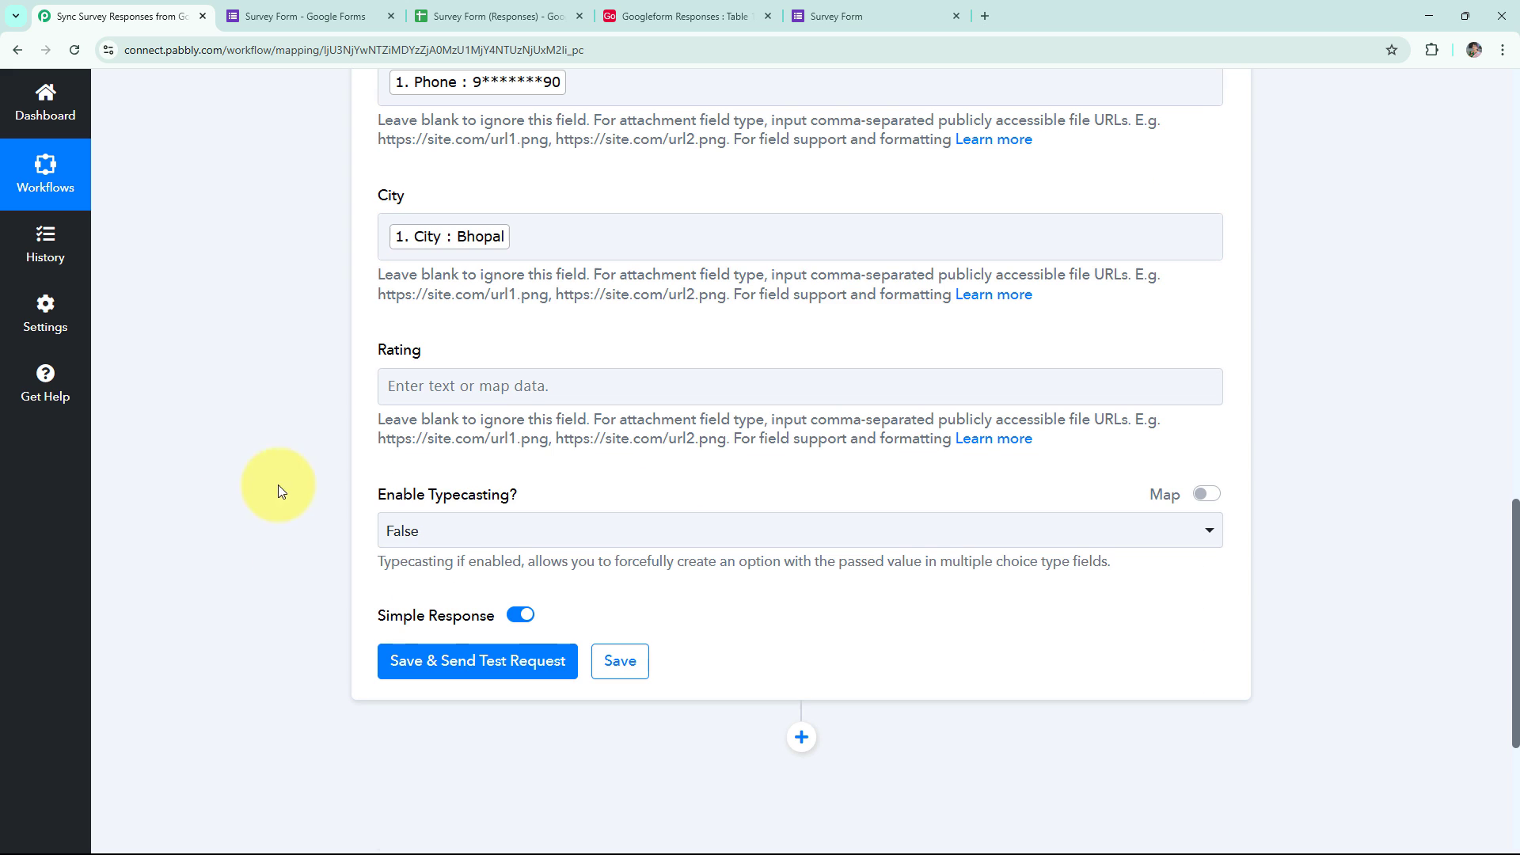
Map the product rating answer to the Airtable Rating field.
{"action": "left_click", "coordinate": [443, 385]}
{"action": "left_click", "coordinate": [493, 532]}
{"action": "scroll", "coordinate": [547, 590], "scroll_direction": "down", "scroll_amount": 5}
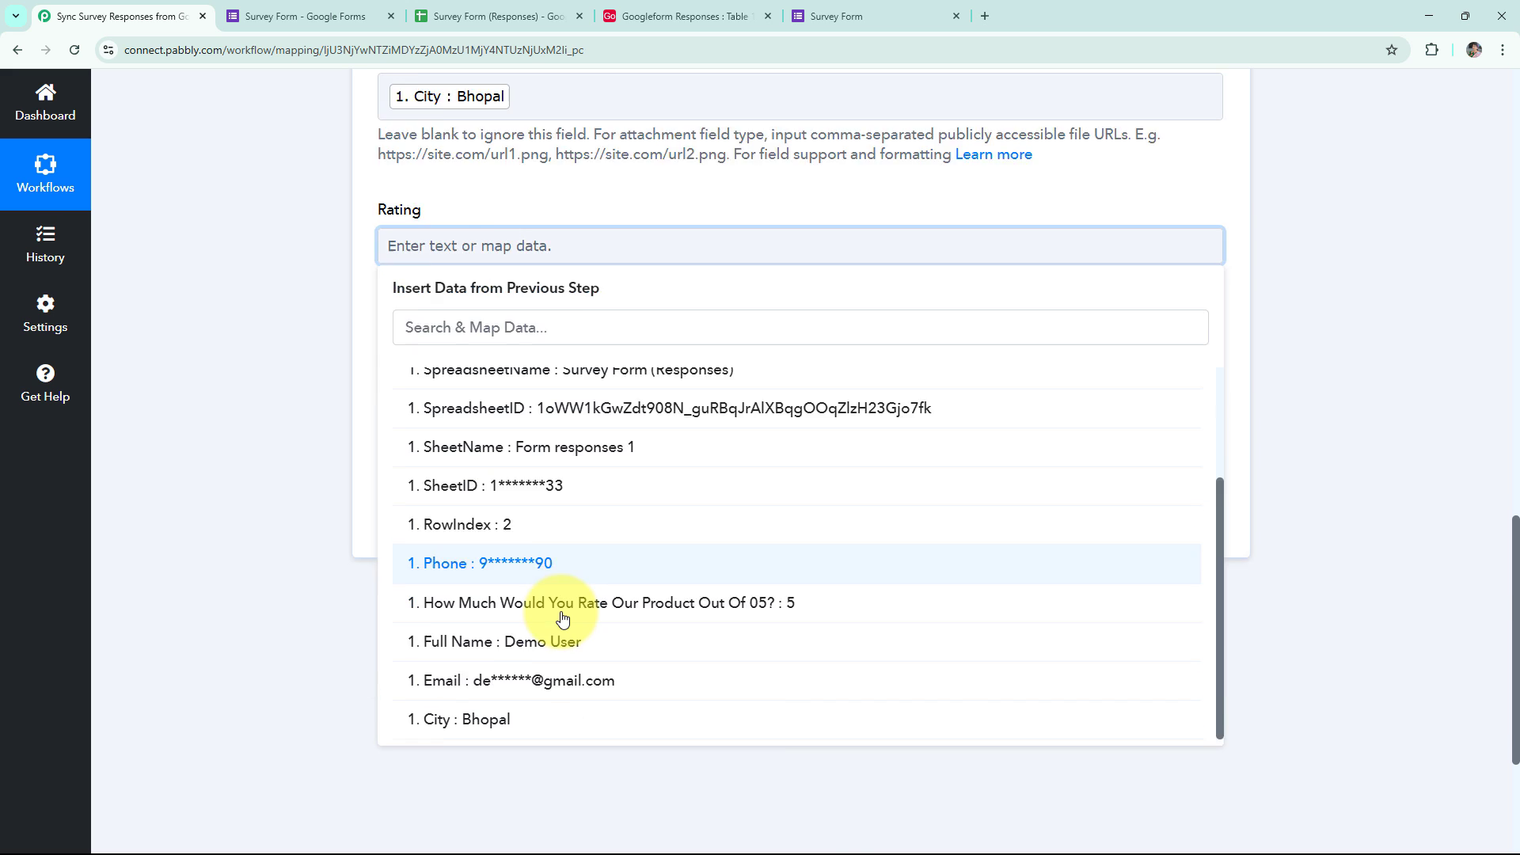
{"action": "left_click", "coordinate": [555, 582]}
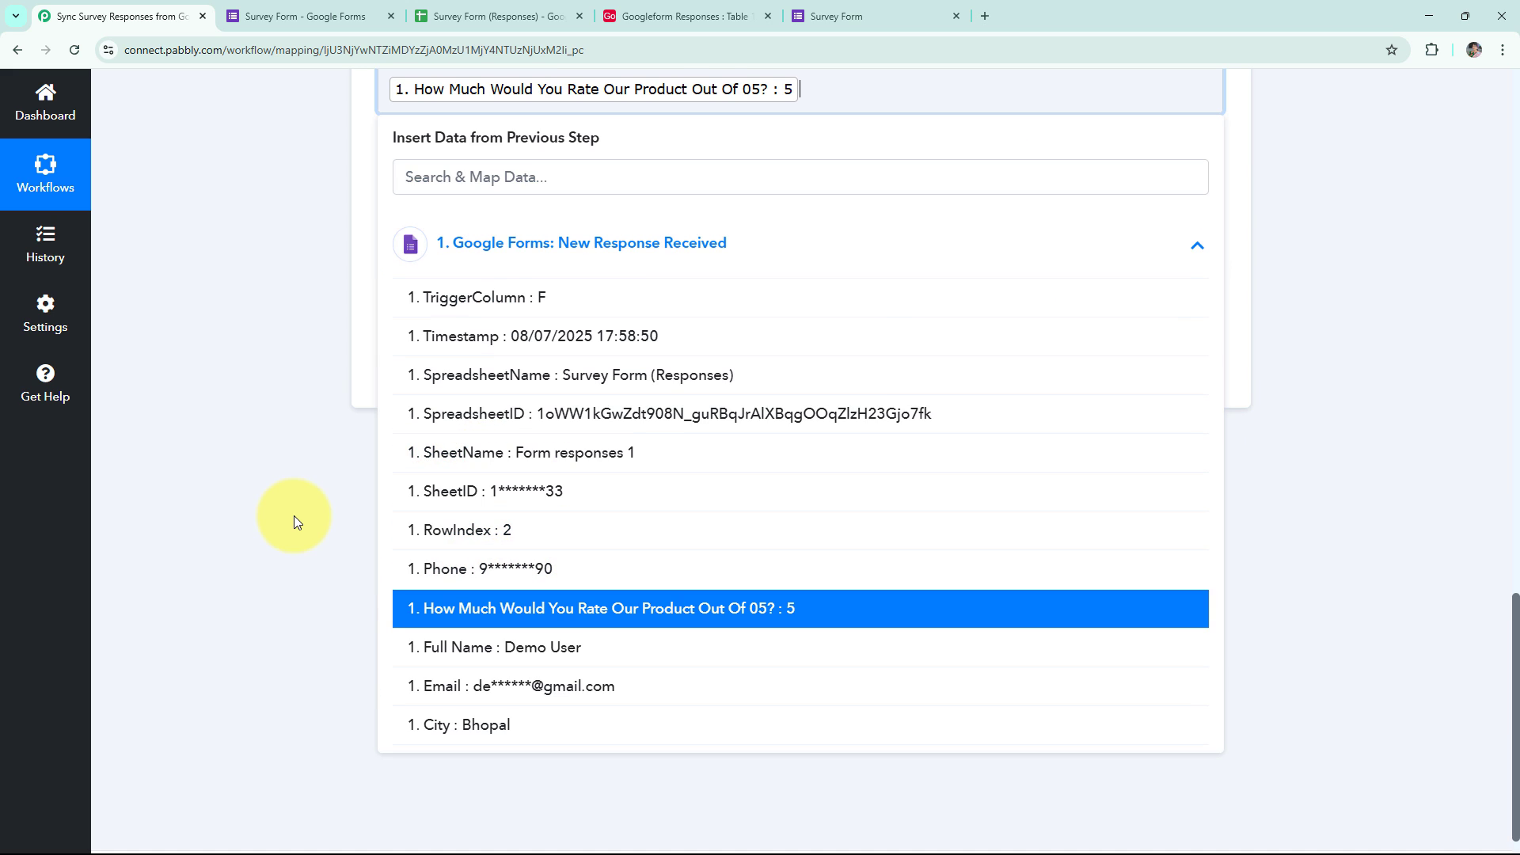
{"action": "left_click", "coordinate": [293, 516]}
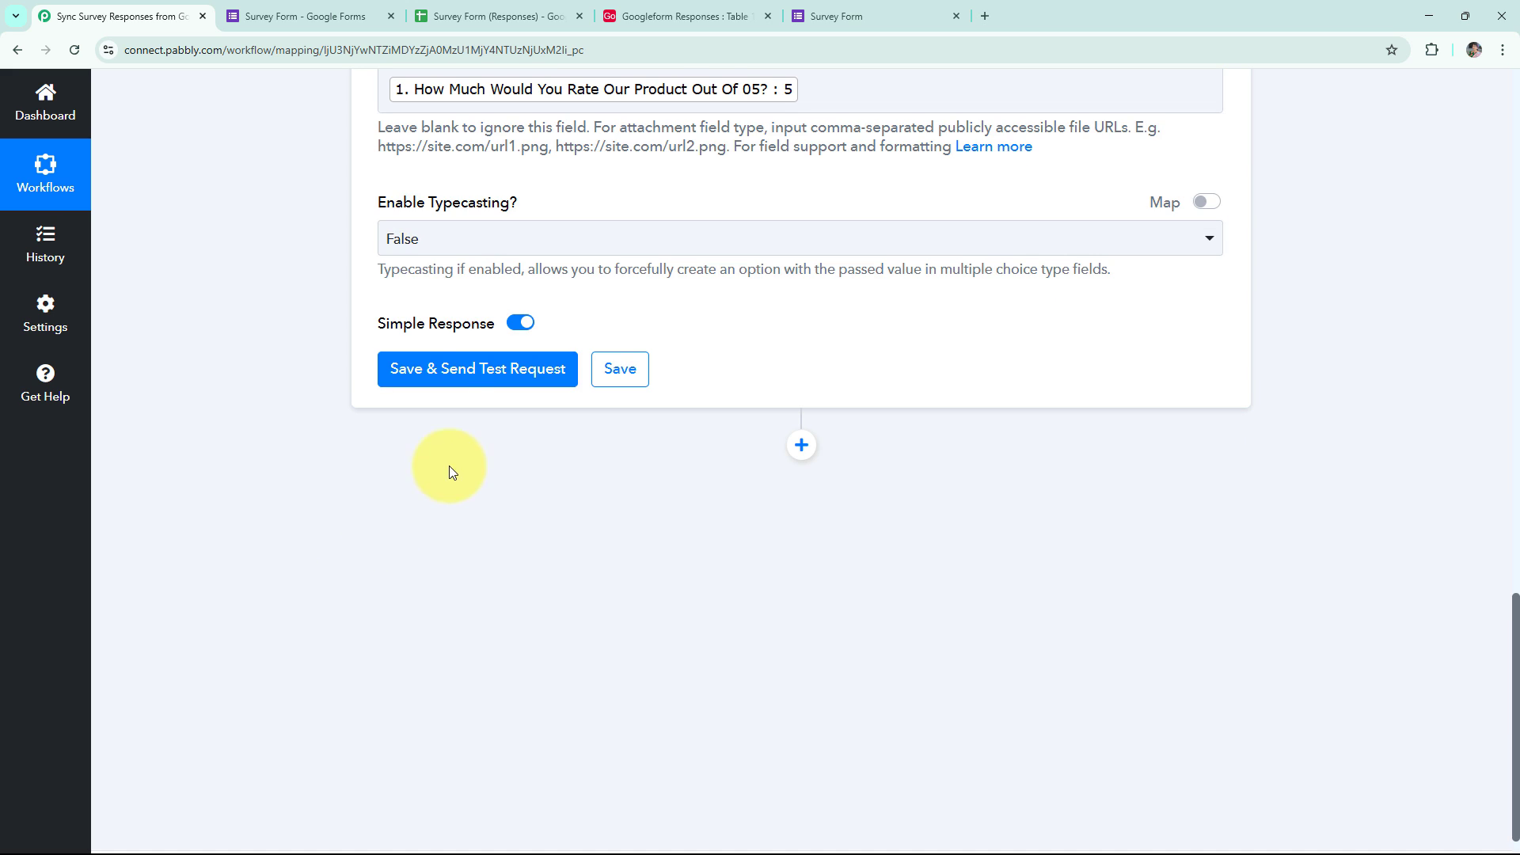
Save and send the test request, then check the new Bhopal 5-star record in Airtable.
{"action": "left_click", "coordinate": [463, 382]}
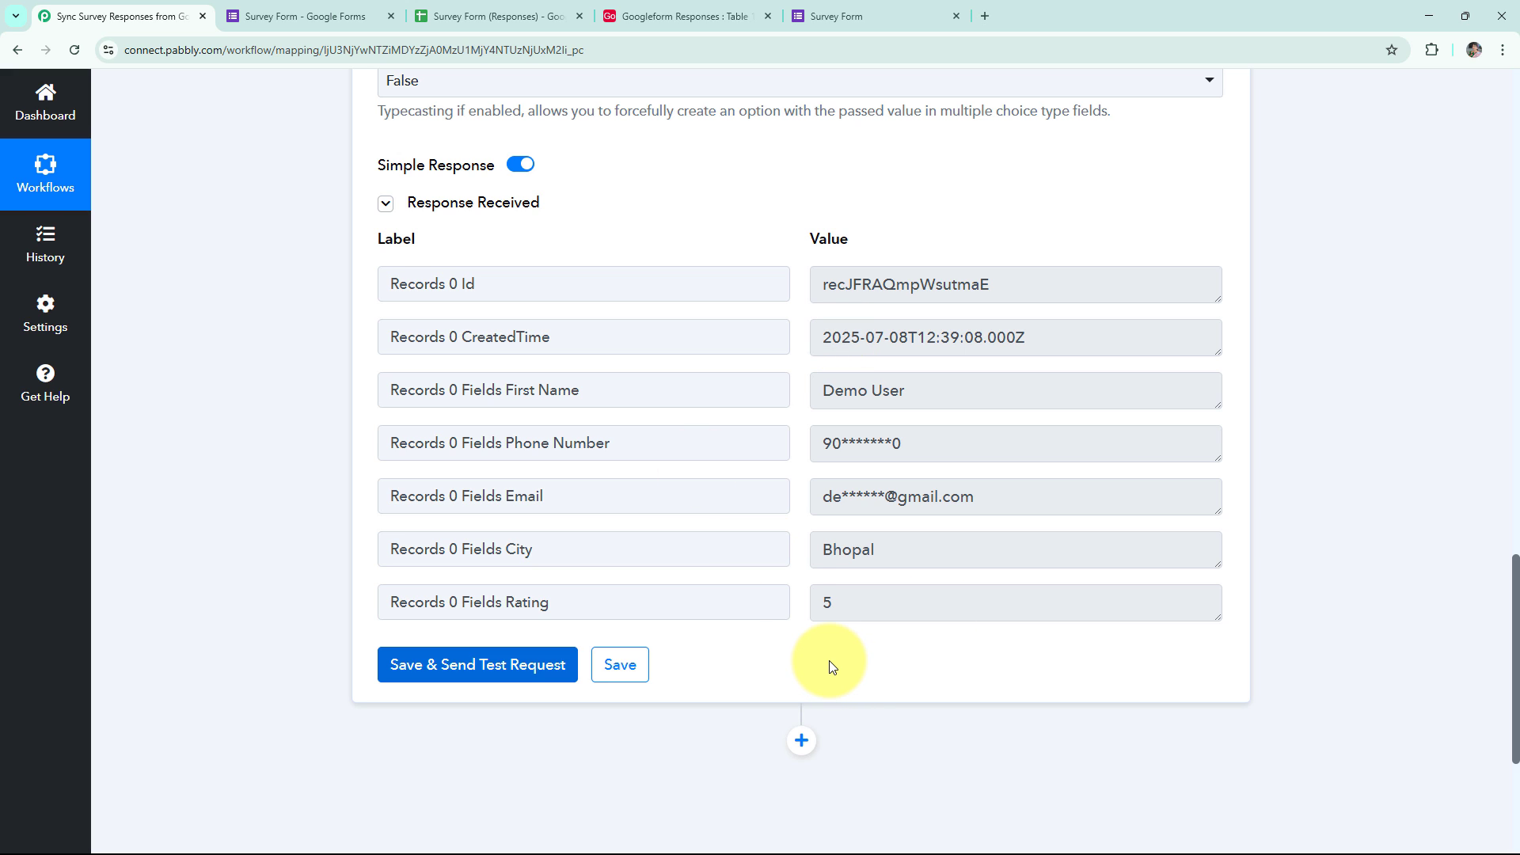
{"action": "left_click", "coordinate": [678, 16]}
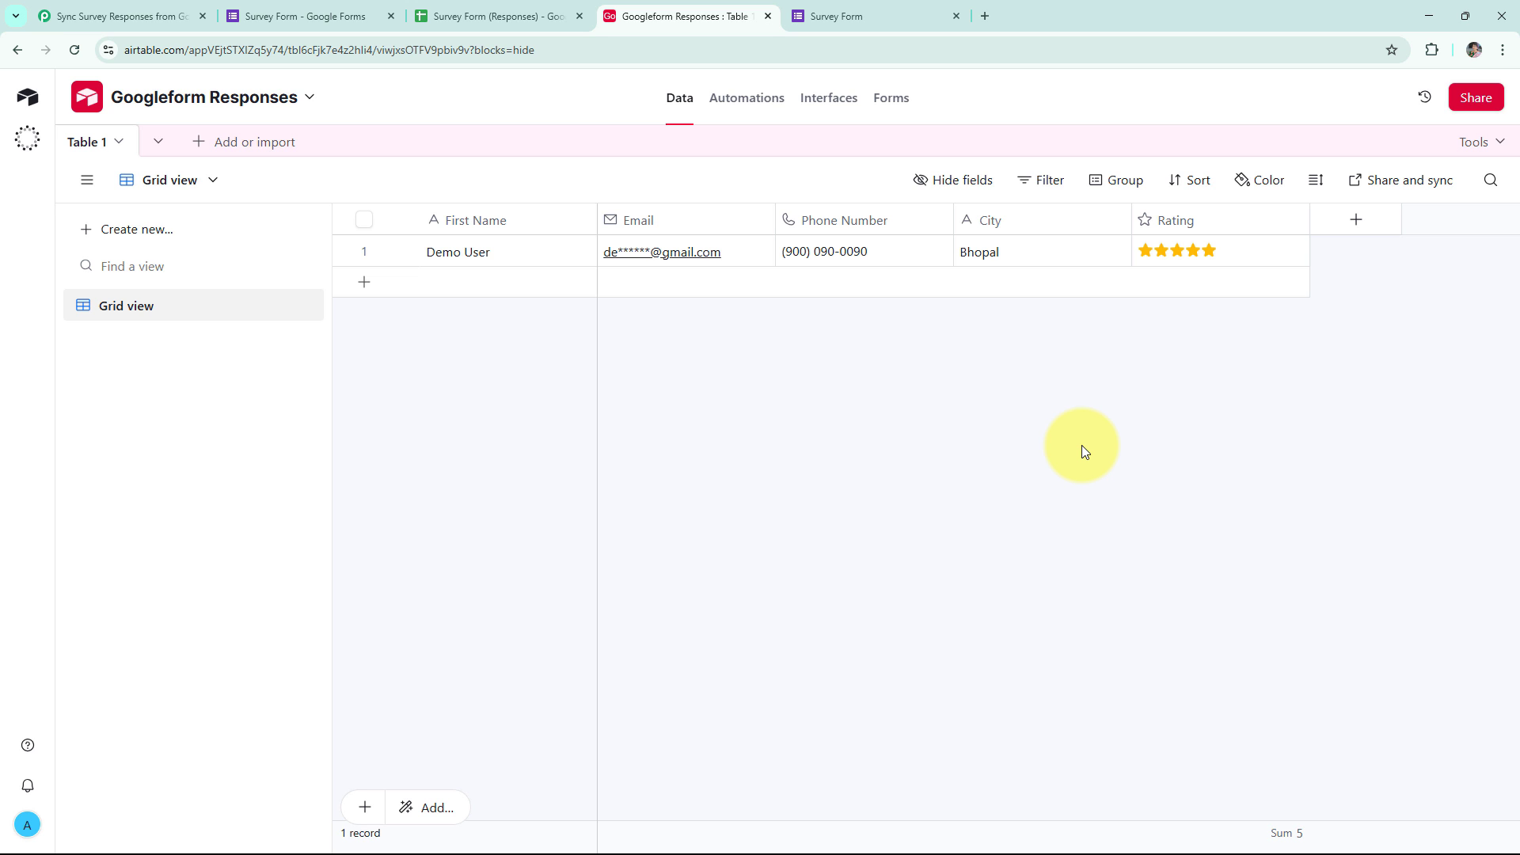
Return to the Pabbly Connect workflow showing the Airtable Create Record action.
{"action": "key", "text": "ctrl+1"}
{"action": "scroll", "coordinate": [1318, 329], "scroll_direction": "down", "scroll_amount": 9}
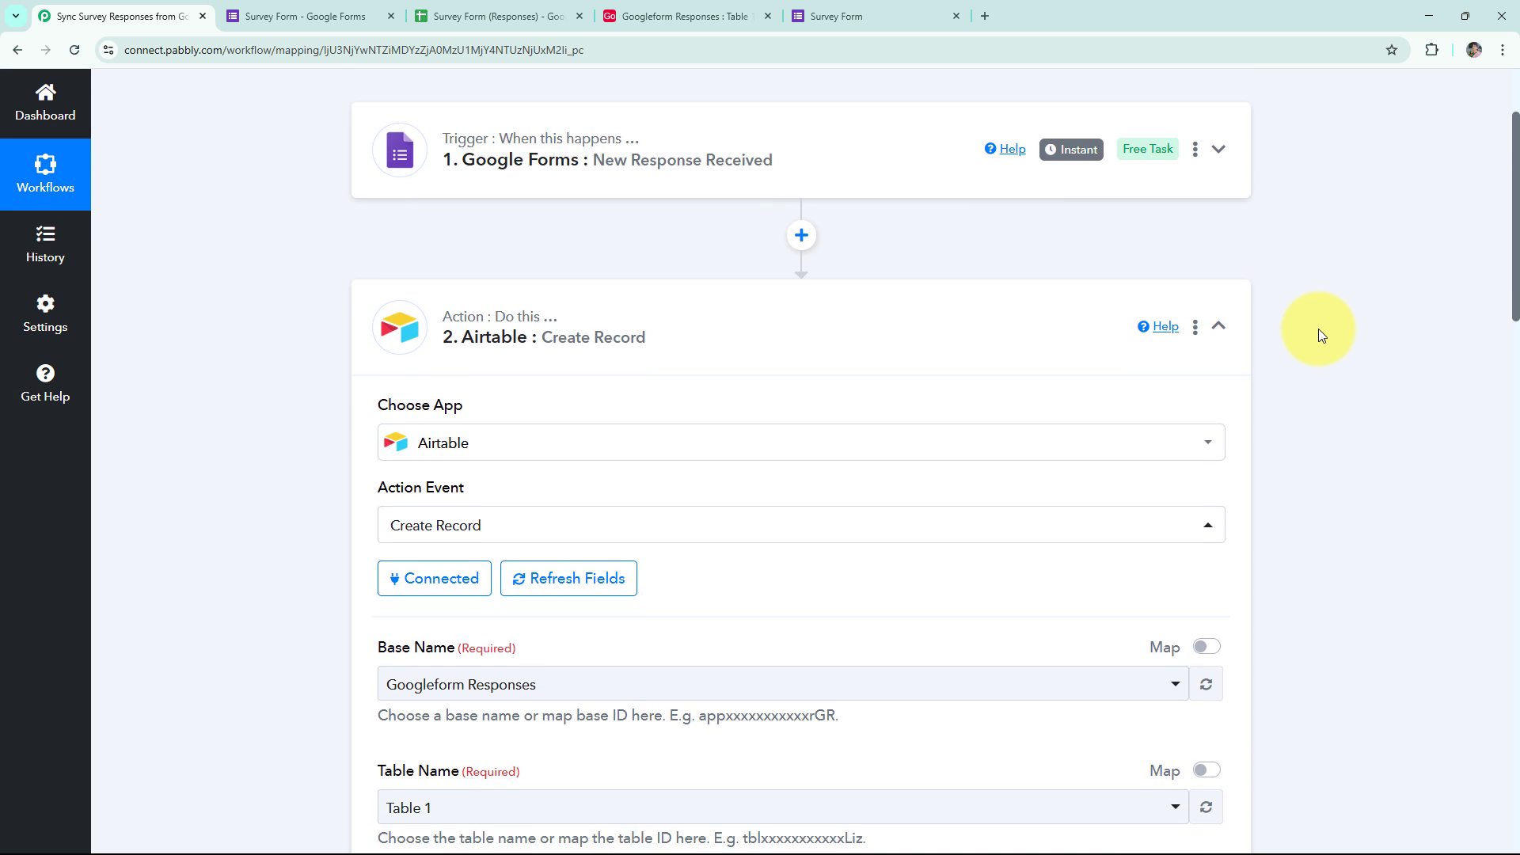
{"action": "scroll", "coordinate": [1321, 343], "scroll_direction": "up", "scroll_amount": 10}
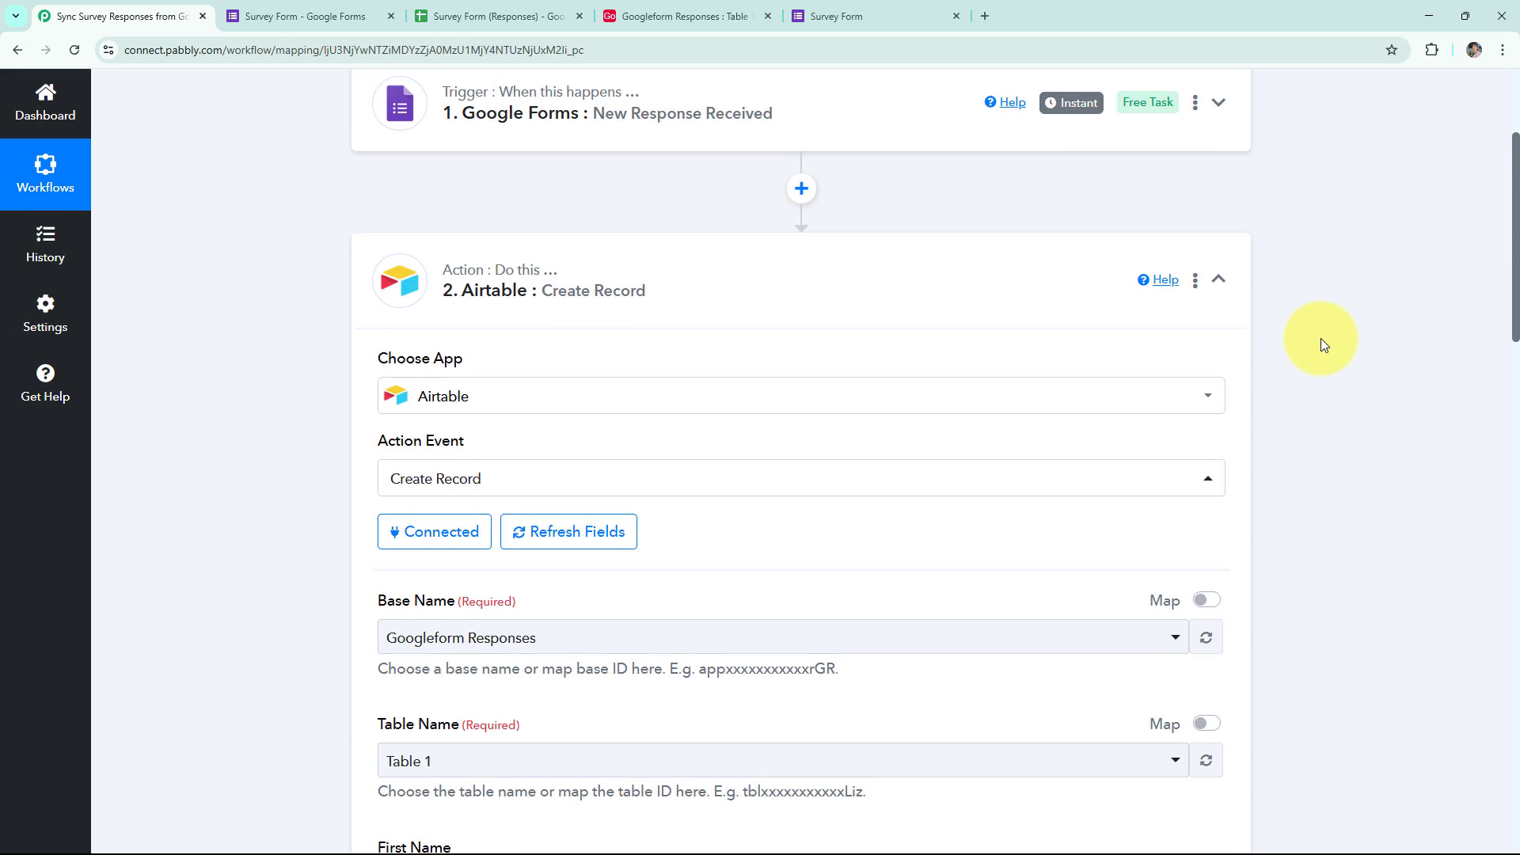